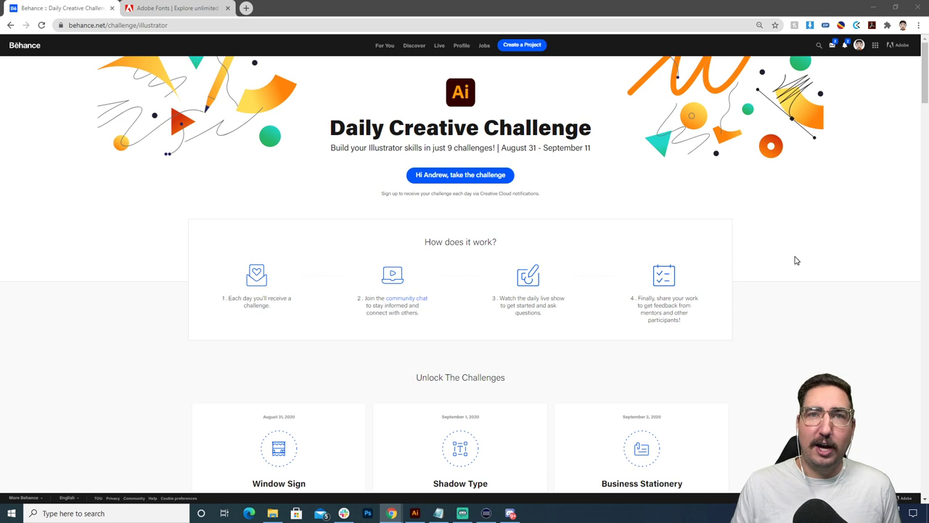
Step: Scroll down the Behance challenge page to the Unlock The Challenges daily cards
scroll(795, 260, down, 3)
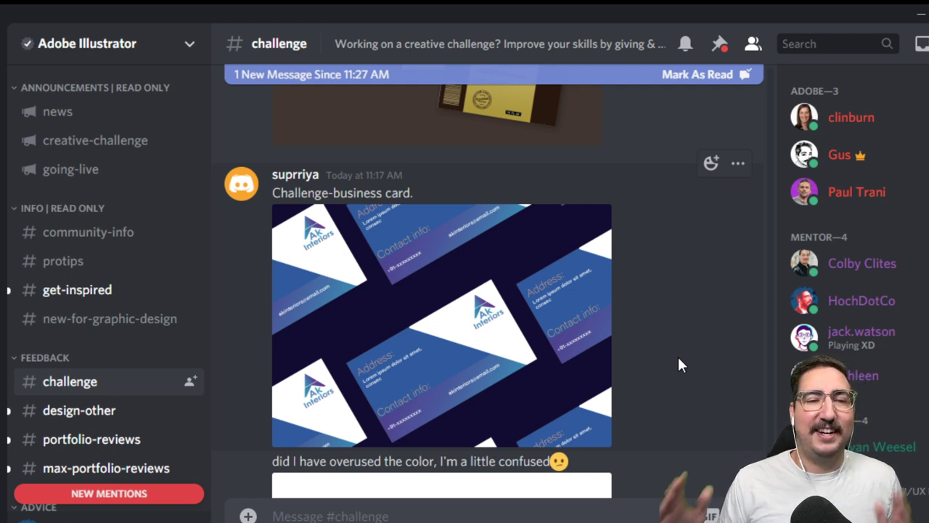
Step: Scroll up through the Discord #challenge channel to browse the posted entries
scroll(679, 359, up, 1)
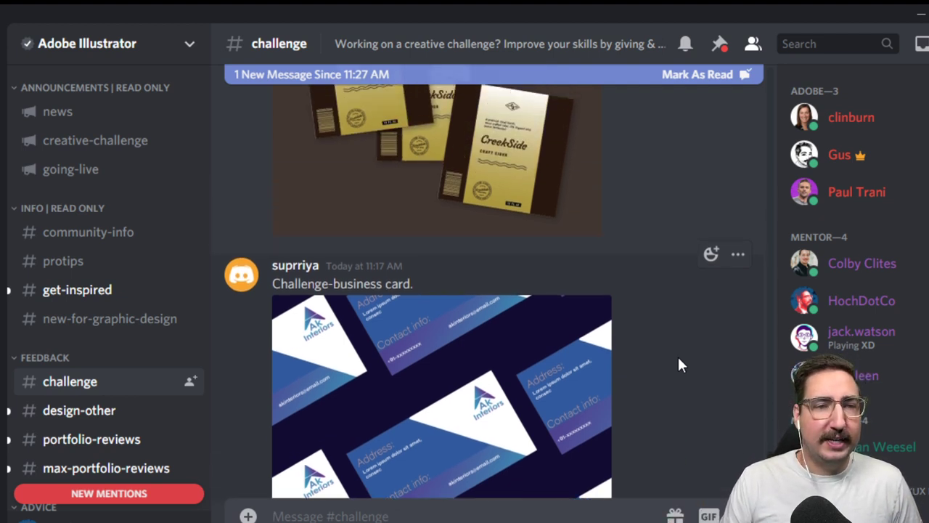
scroll(679, 358, up, 1)
scroll(679, 359, up, 1)
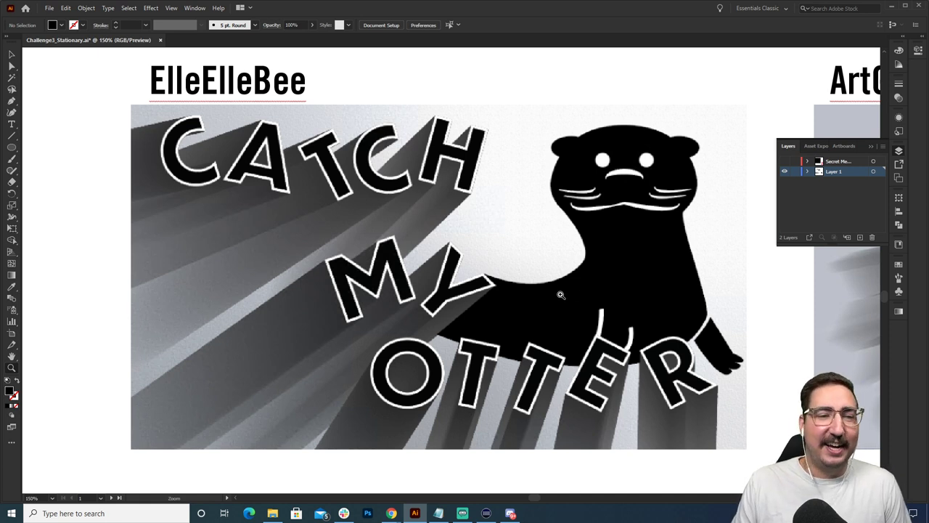
Step: Scroll right across the artboards to review the community artworks, ending on TRY TO CATCH ME
scroll(508, 298, right, 5)
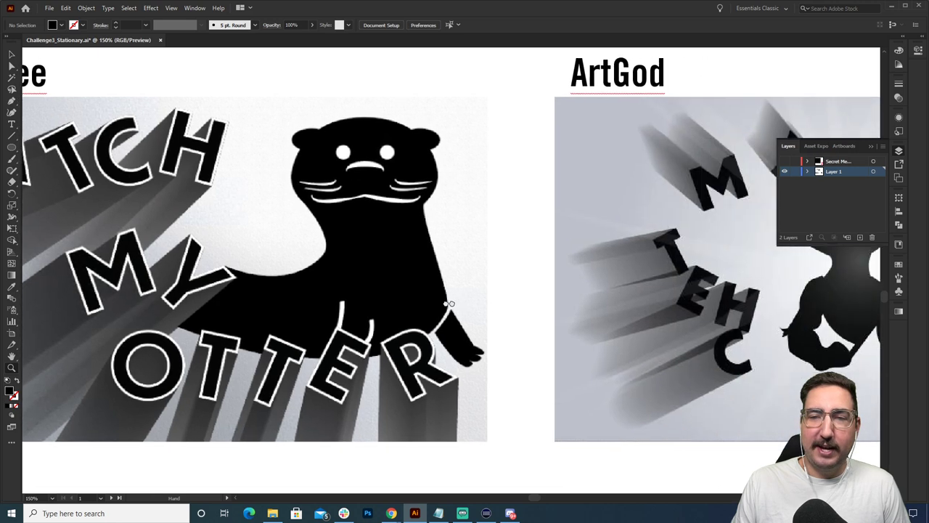
scroll(413, 292, right, 3)
scroll(417, 294, right, 3)
scroll(423, 297, right, 3)
scroll(424, 297, right, 2)
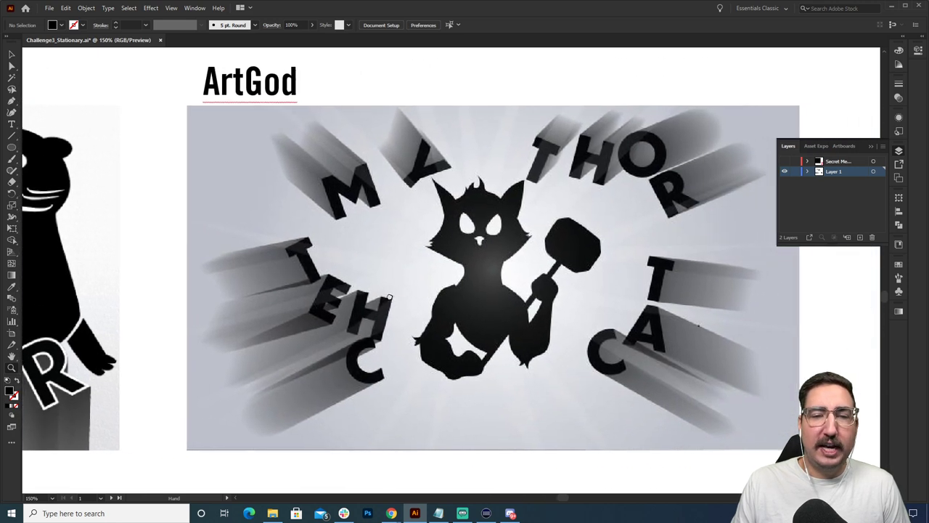
scroll(389, 296, right, 2)
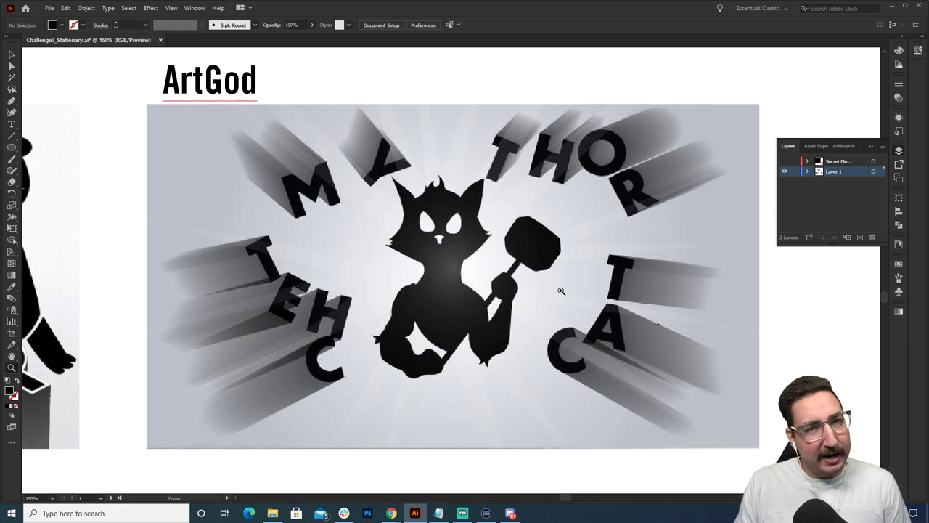
scroll(517, 270, right, 5)
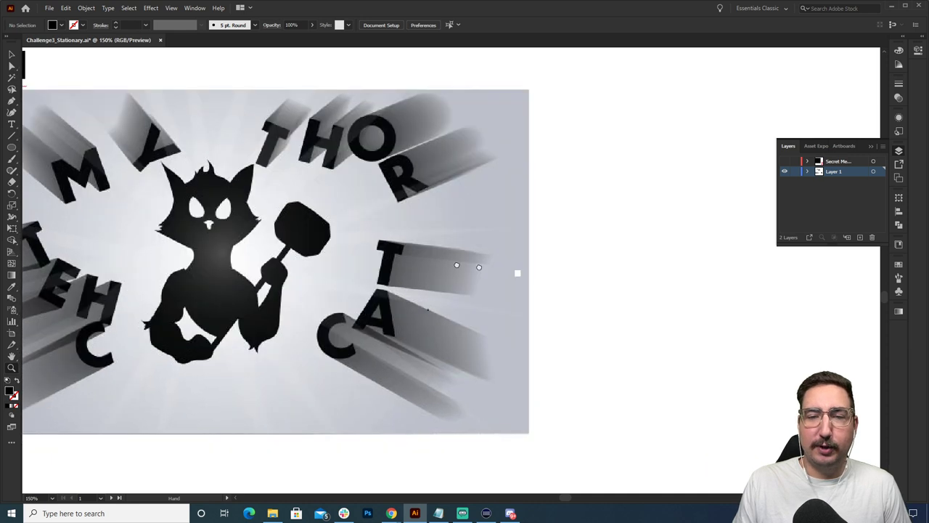
scroll(477, 257, right, 5)
scroll(571, 268, right, 5)
scroll(209, 269, right, 5)
mouse_move(210, 269)
mouse_down()
mouse_move(147, 275)
mouse_move(186, 283)
mouse_up()
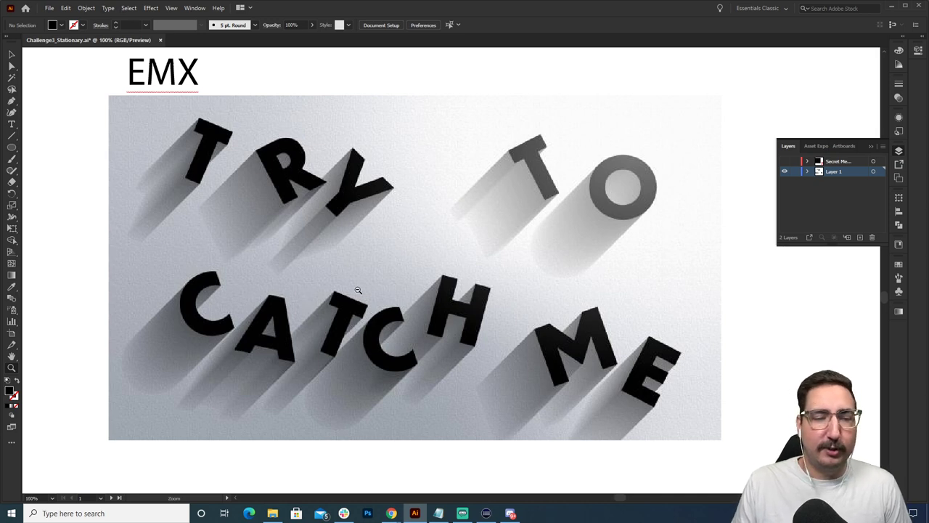
Step: Zoom out, select all three community banners, and delete them
key(ctrl+minus)
key(ctrl+minus)
key(ctrl+minus)
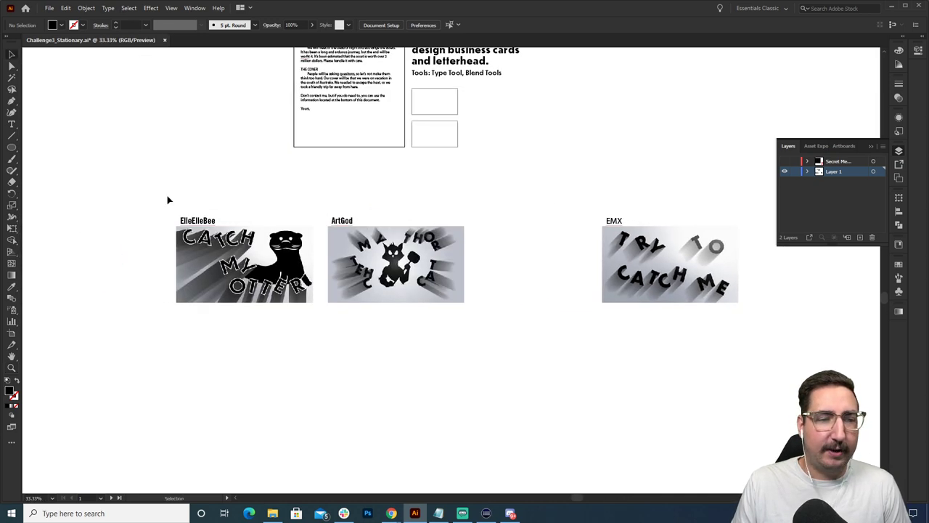
drag(167, 200, 755, 333)
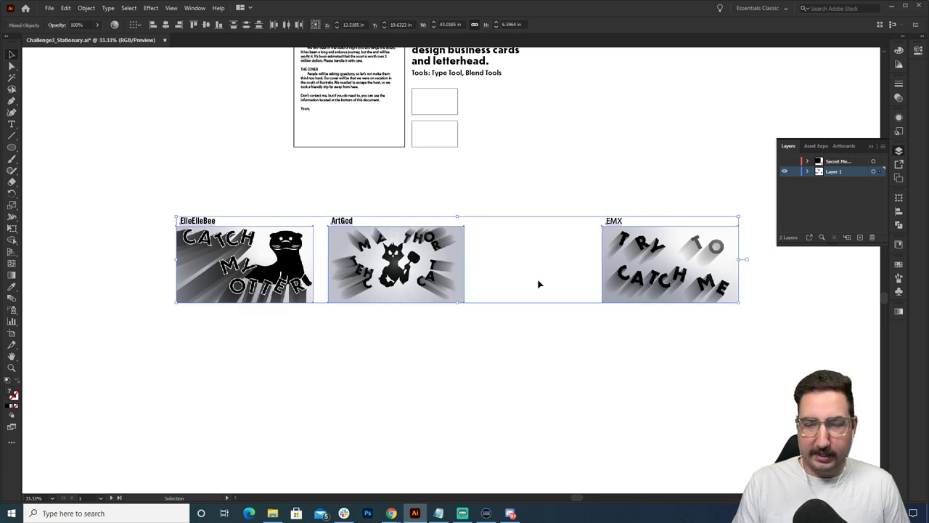
key(Delete)
Step: Zoom in and centre the view on the secret letter and Challenge #3 brief
key(z)
click(519, 253)
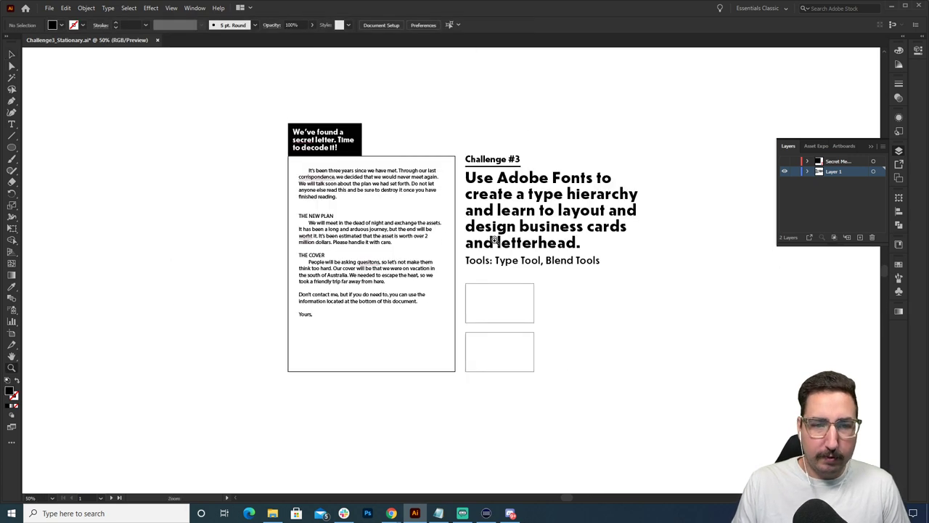
click(495, 241)
drag(477, 271, 494, 273)
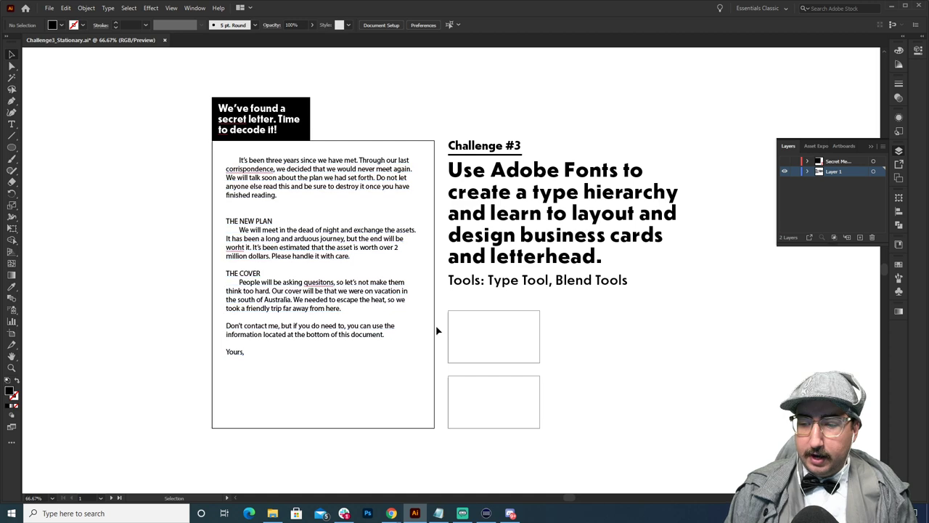
Step: Check the brief's Tools line up close, zoom back out, and collapse the floating Layers panel
key(z)
click(464, 284)
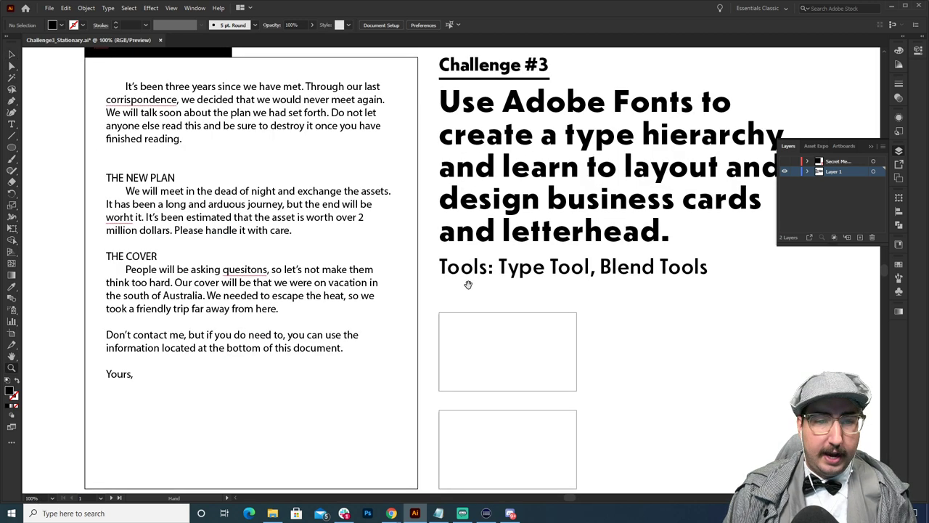
key(ctrl+minus)
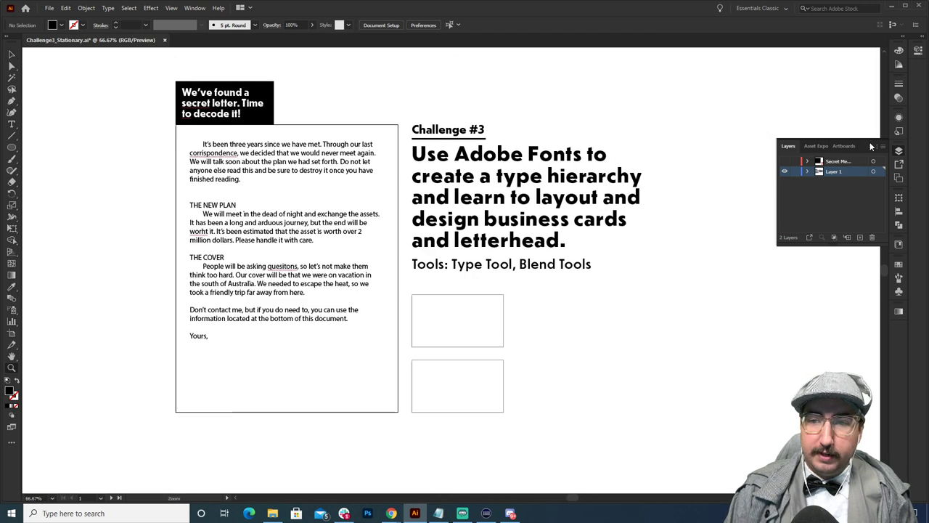
click(870, 147)
drag(382, 330, 415, 319)
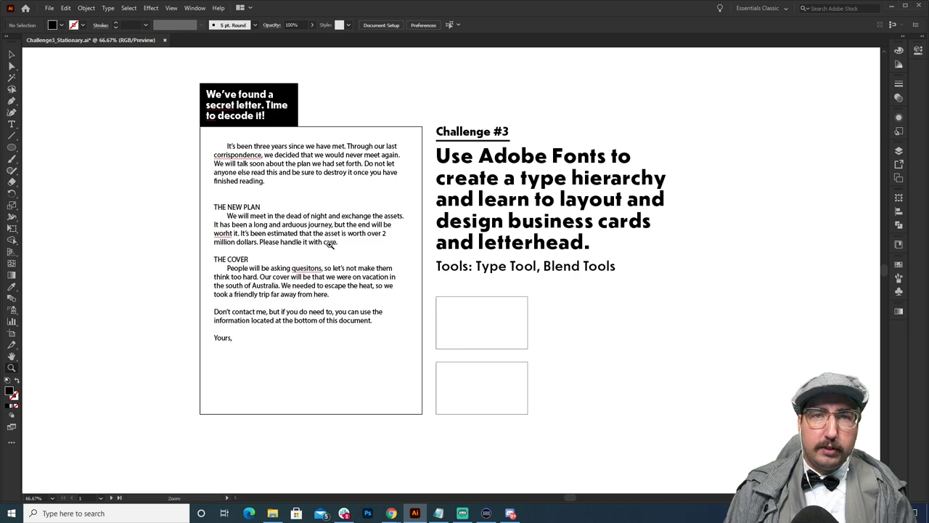
Step: Create a HEADING point text line beside the letter and scale it up large
drag(249, 248, 572, 256)
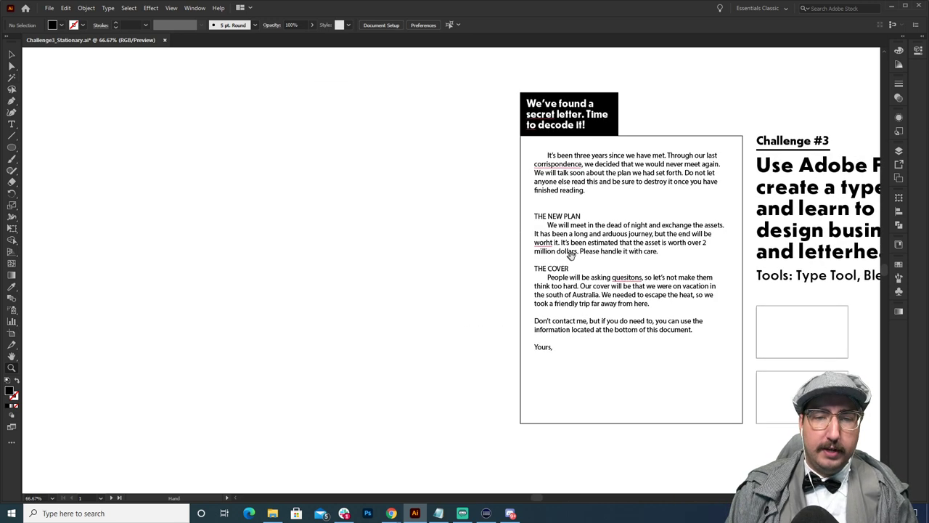
key(t)
click(301, 167)
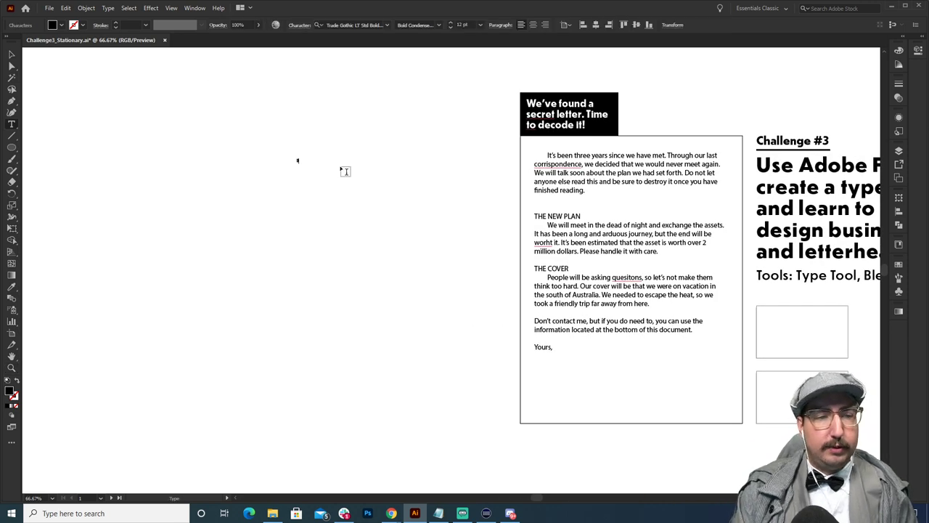
key(Escape)
key(t)
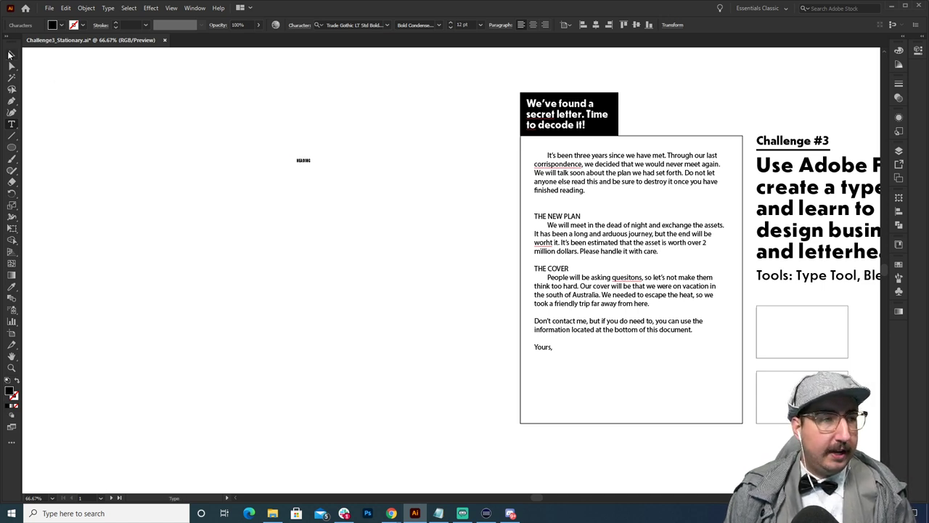
key(Escape)
drag(312, 156, 421, 134)
key(t)
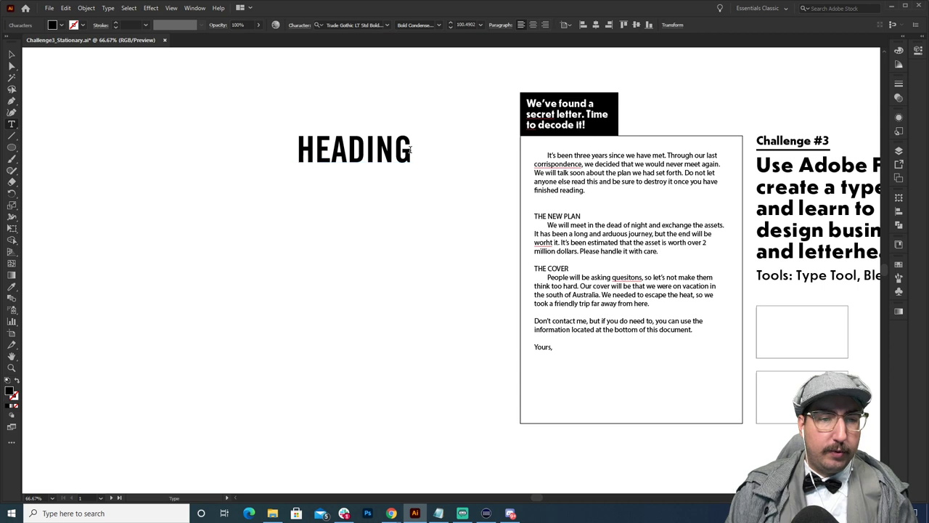
click(422, 151)
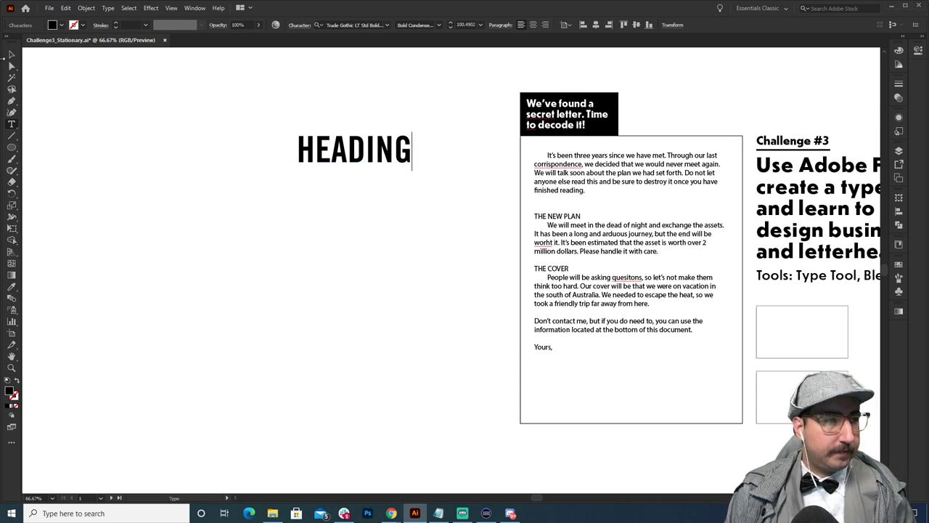
key(Escape)
Step: Duplicate HEADING twice below, retyping the copies as SUBHEAD and BODY COPY
alt+drag(347, 151, 346, 197)
key(t)
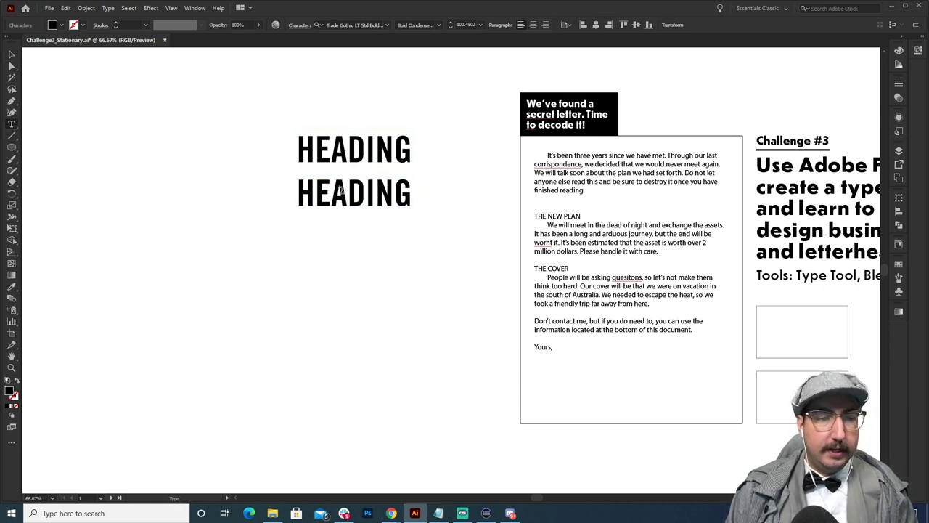
double_click(344, 193)
text(SUBHE)
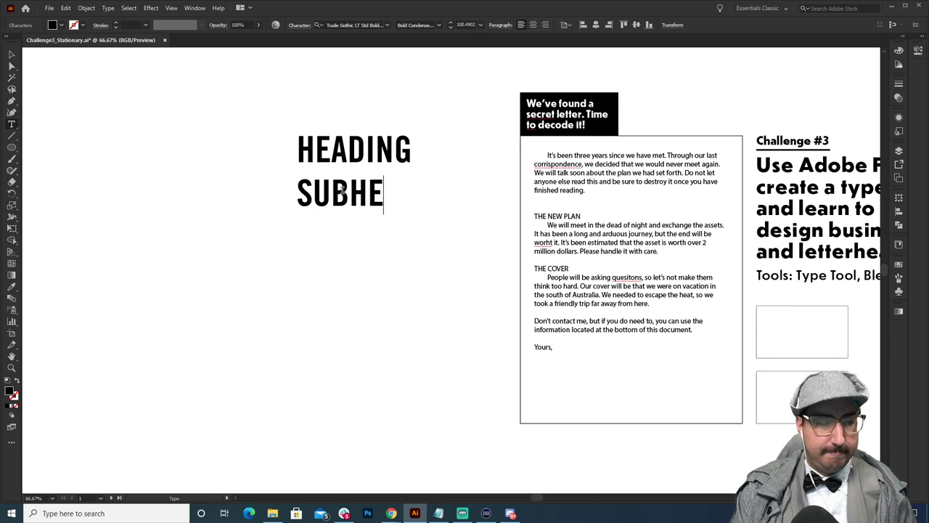
text(AD)
key(Escape)
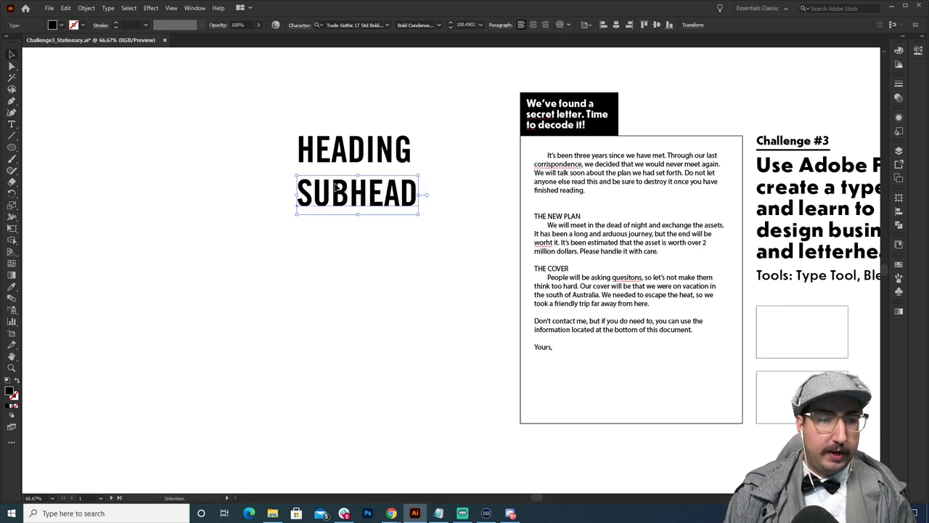
alt+drag(338, 187, 339, 234)
key(t)
double_click(338, 233)
text(B)
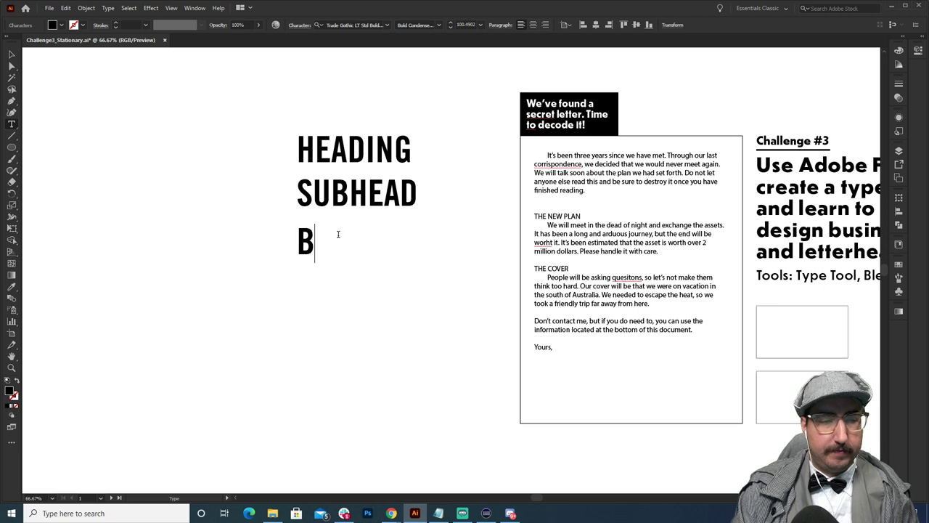
text(ODY COPY)
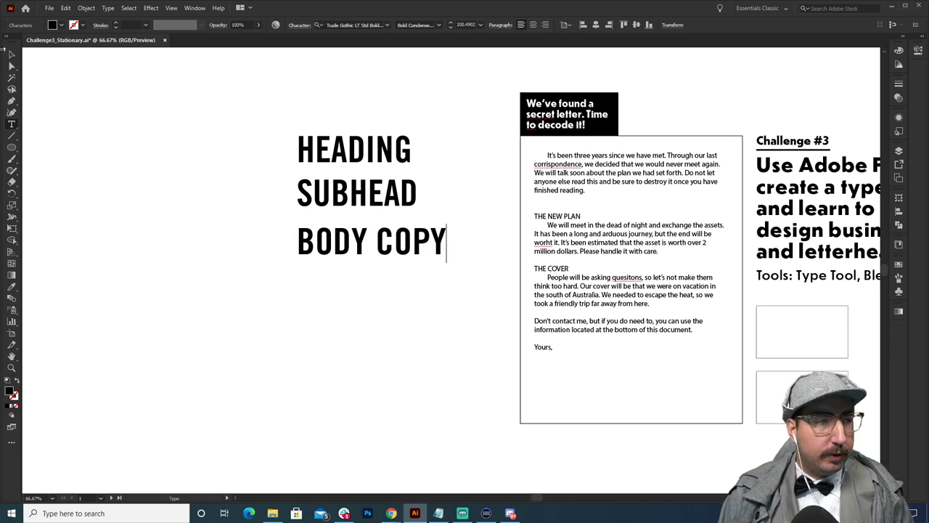
key(Escape)
key(ctrl+t)
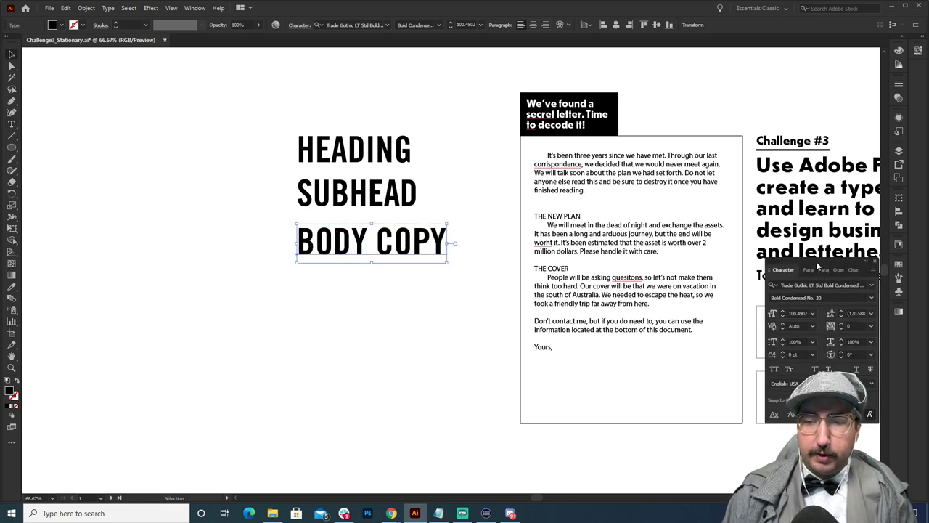
Step: Select the HEADING text and show the Find More Adobe Fonts catalogue in its font list
mouse_move(816, 263)
mouse_down()
mouse_move(127, 102)
mouse_move(528, 110)
mouse_up()
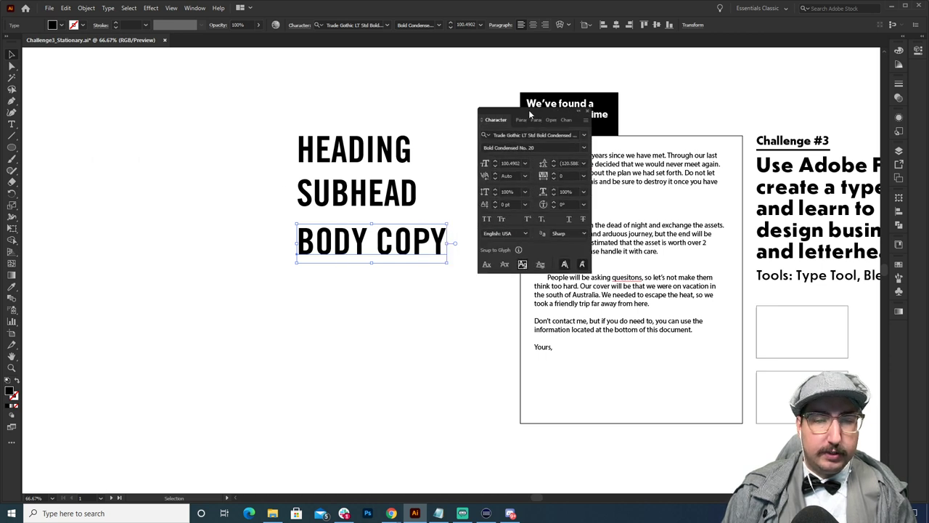
key(ctrl+shift+a)
key(z)
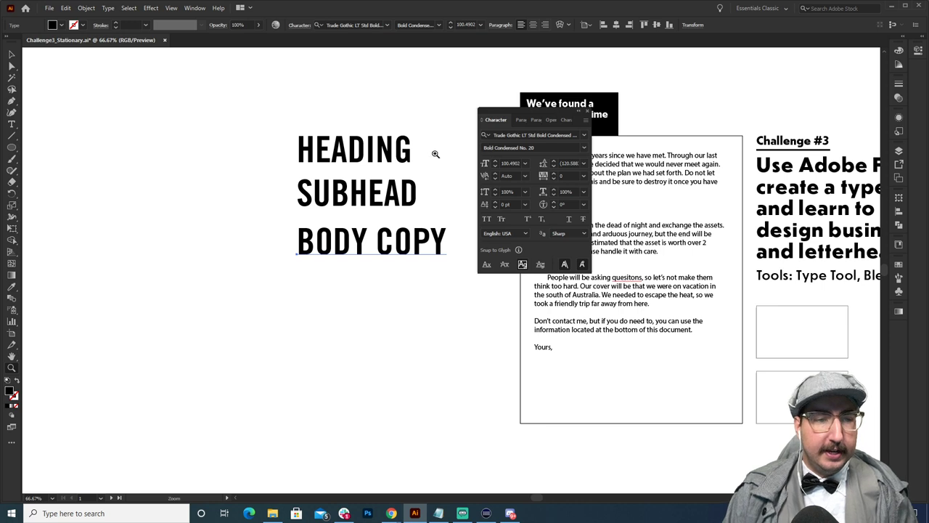
click(11, 57)
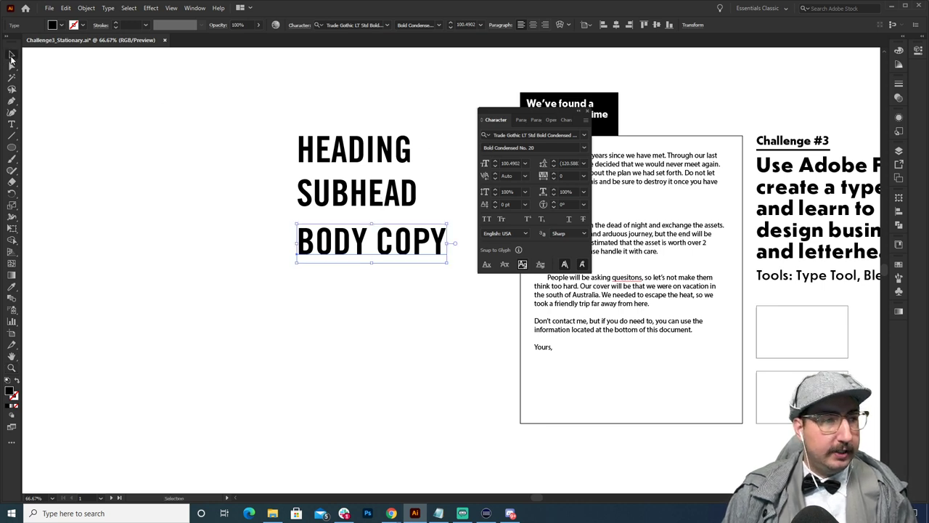
click(377, 152)
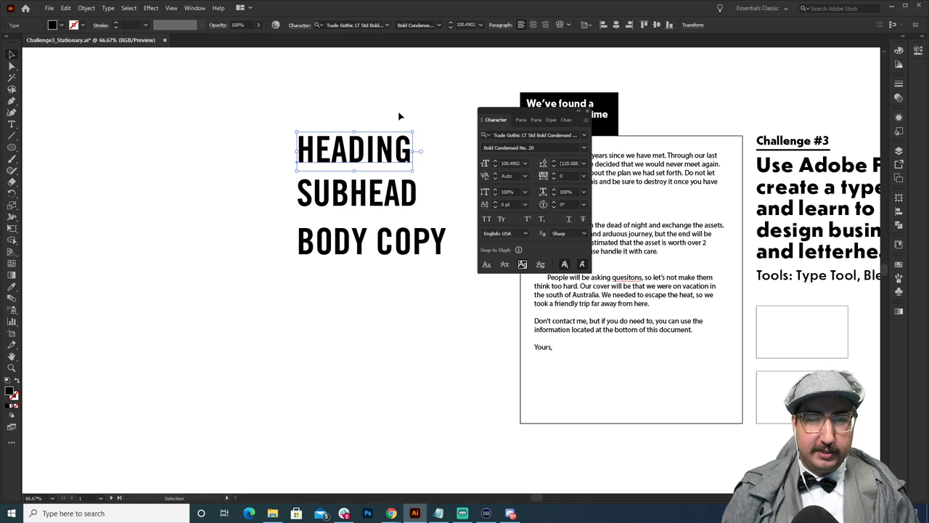
click(530, 135)
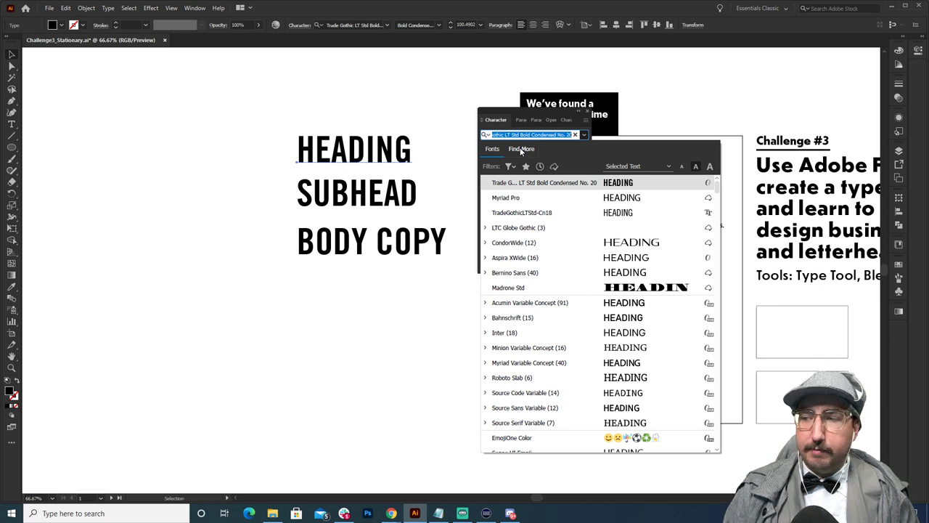
click(520, 148)
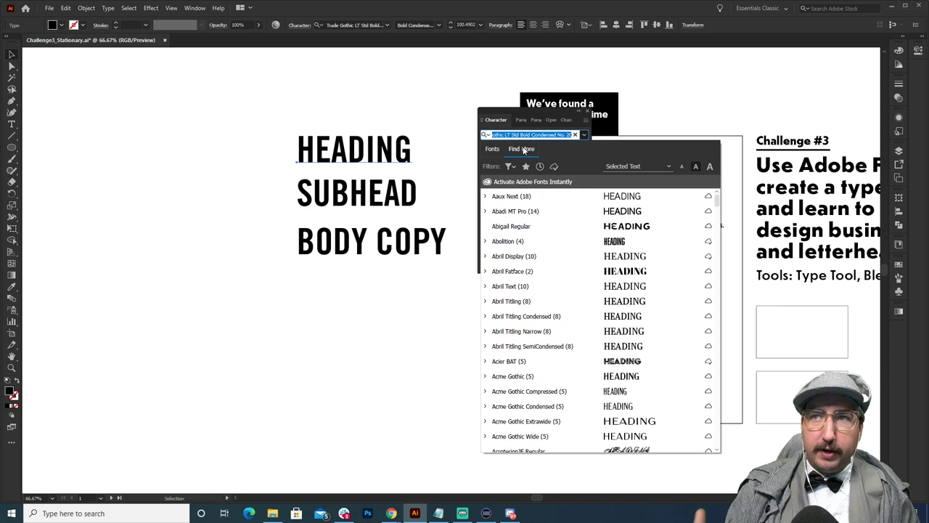
Step: Open the Adobe Fonts Filters popup with its Classification and Properties options
click(510, 166)
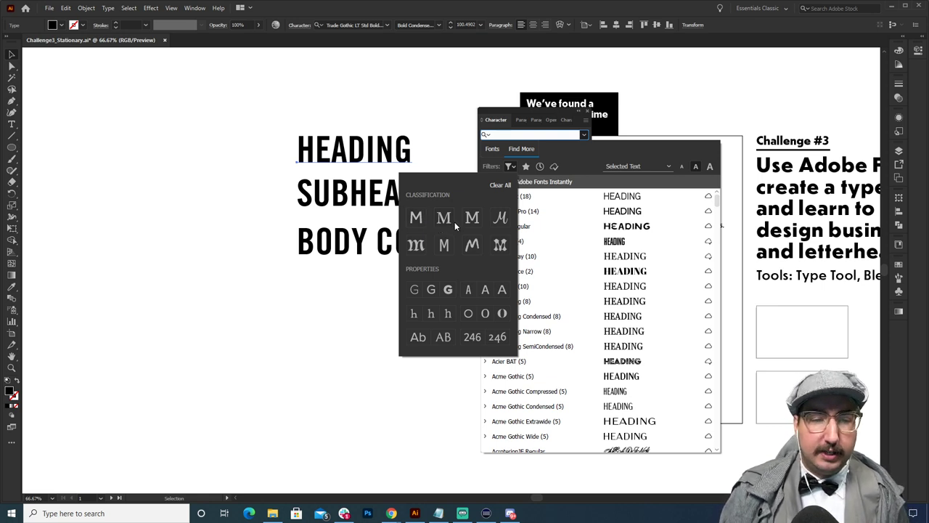
Step: Filter Adobe Fonts to serif, Regular Weight, Extended Width and High Contrast faces
click(448, 219)
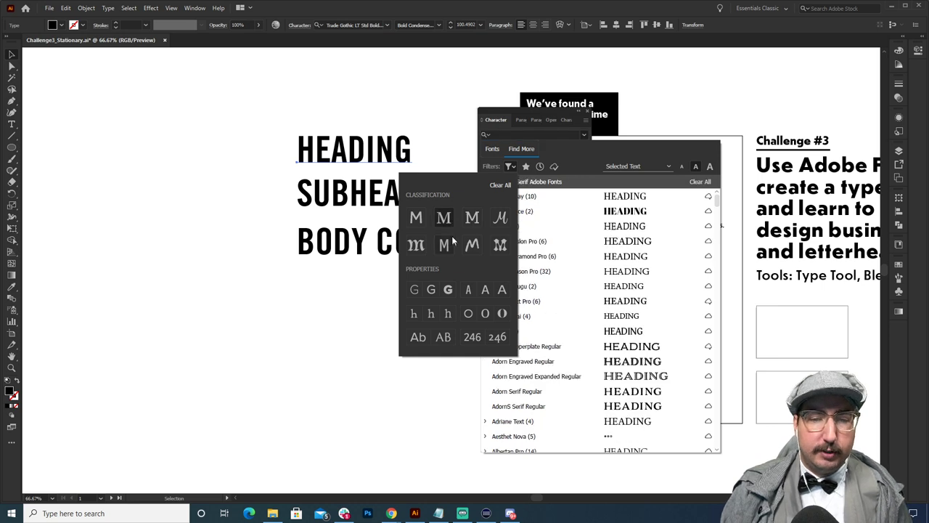
click(433, 289)
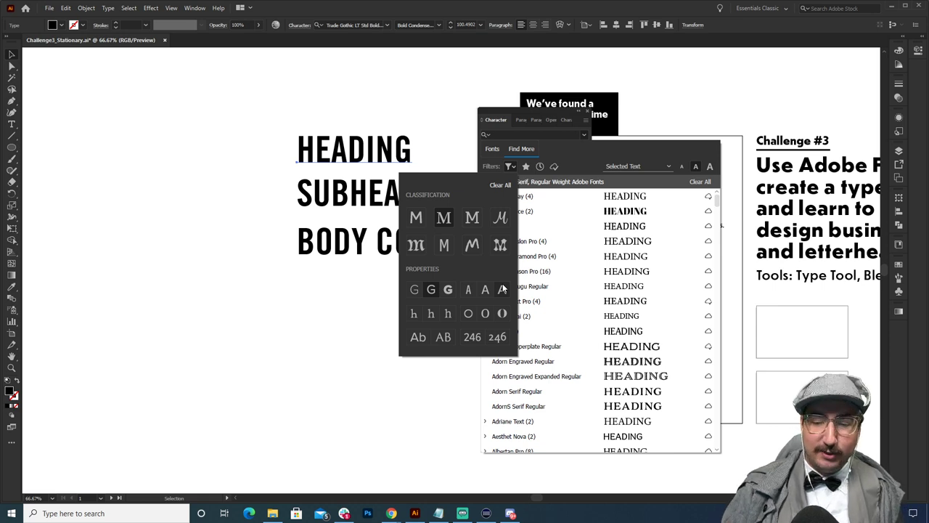
click(502, 290)
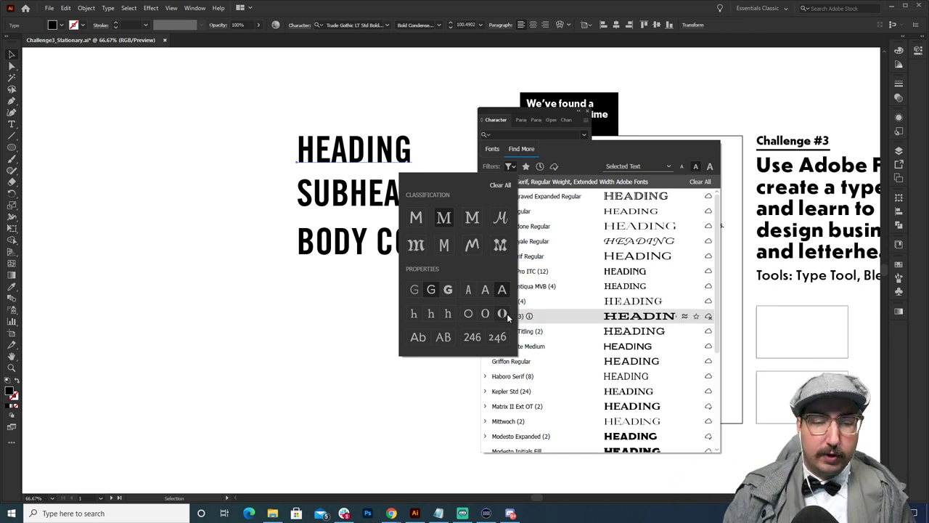
click(503, 314)
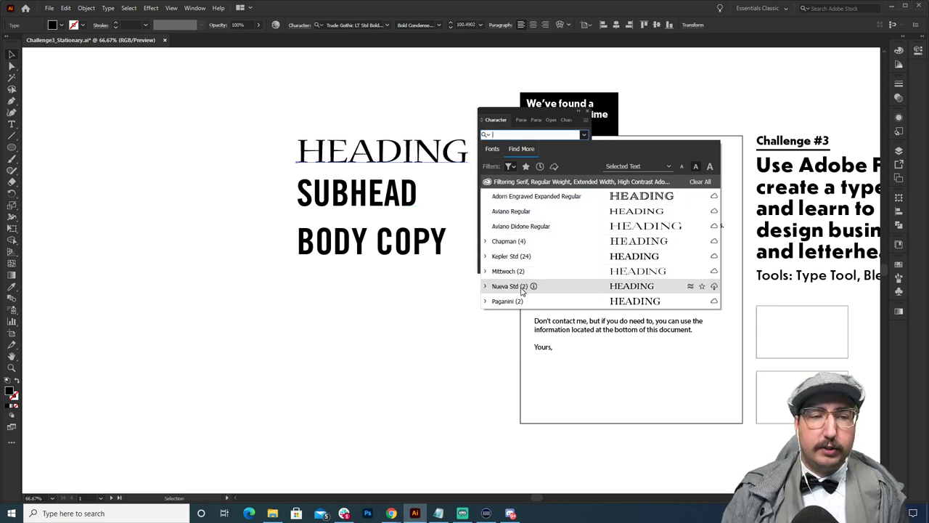
Step: Move the Character panel right and reopen HEADING's filtered list showing Aviano, Chapman and Kepler Std
drag(519, 119, 619, 118)
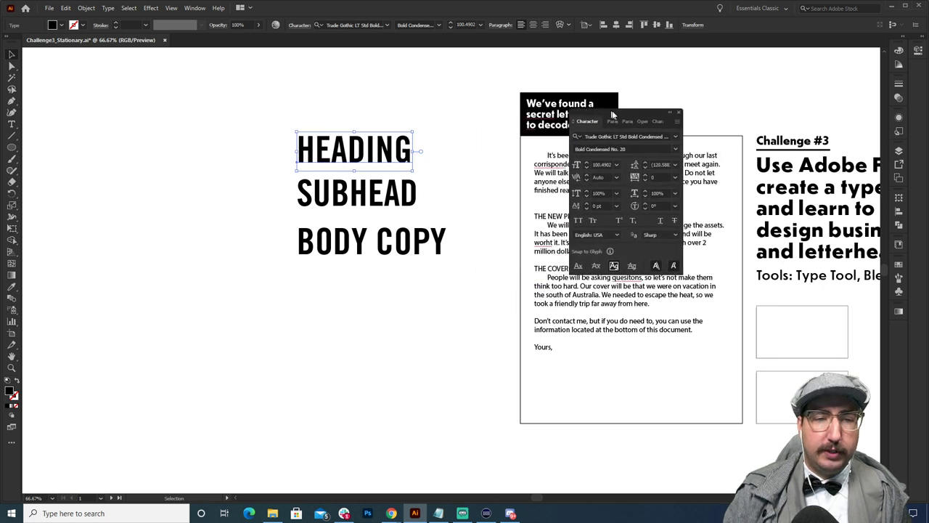
click(682, 137)
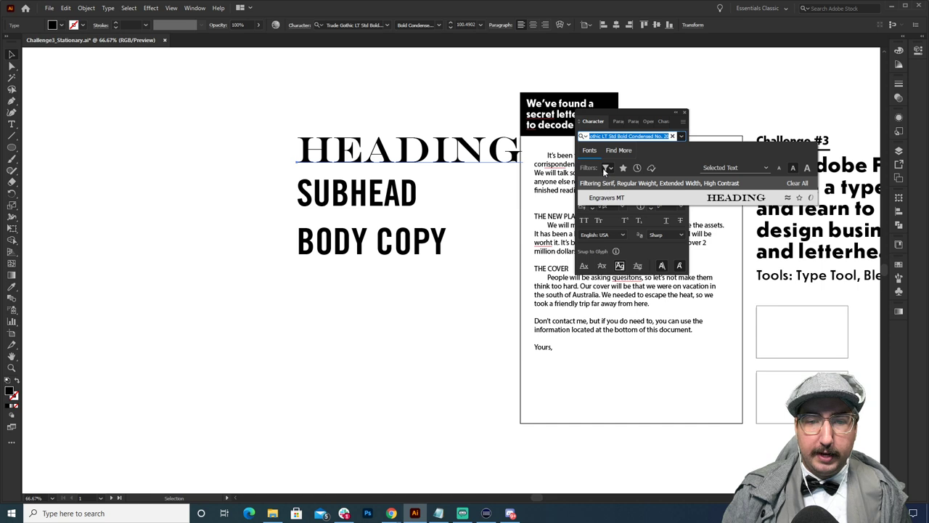
click(607, 168)
click(609, 167)
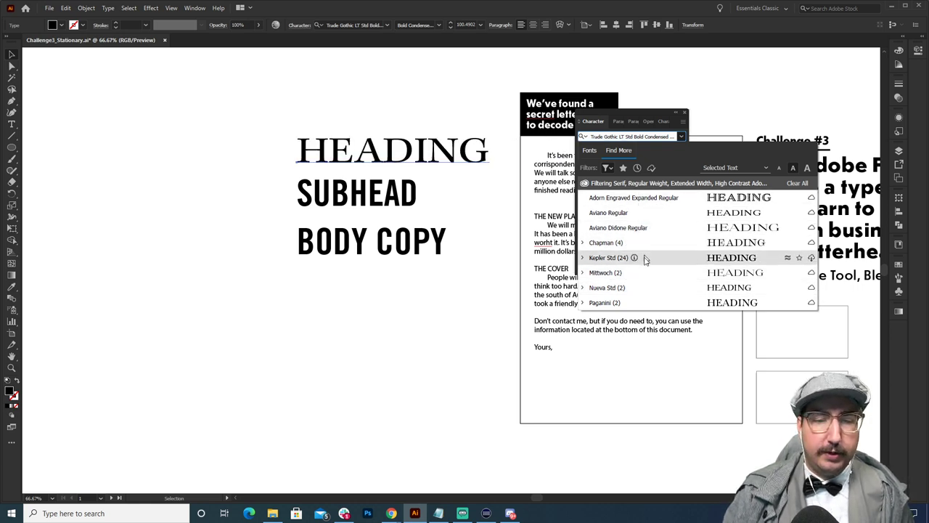
Step: Activate Kepler Std Semibold Extended from Adobe Fonts and apply it to the HEADING text
click(583, 258)
scroll(588, 268, down, 1)
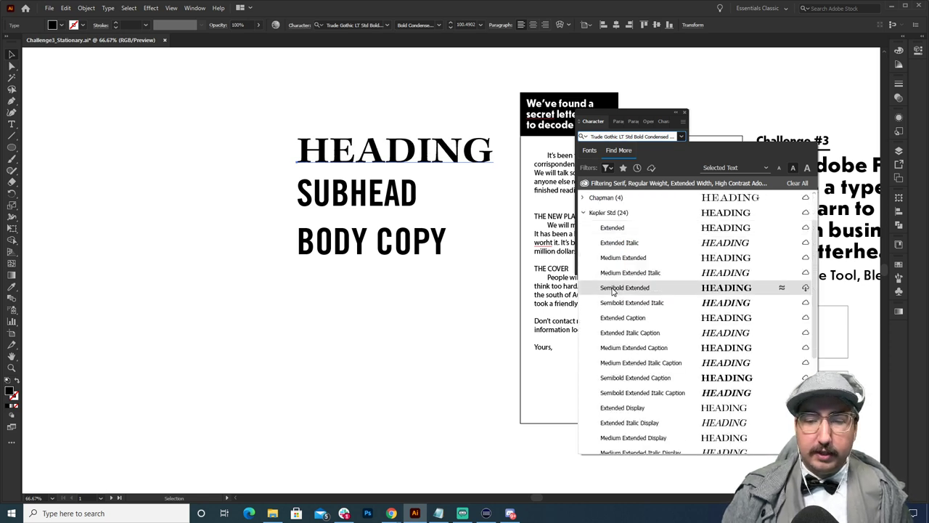
scroll(632, 370, down, 1)
scroll(631, 341, down, 1)
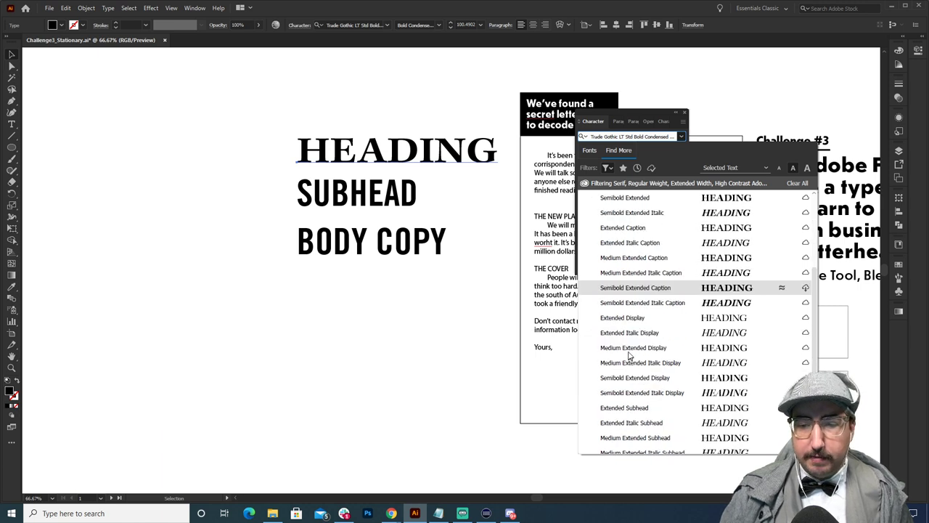
scroll(631, 320, down, 2)
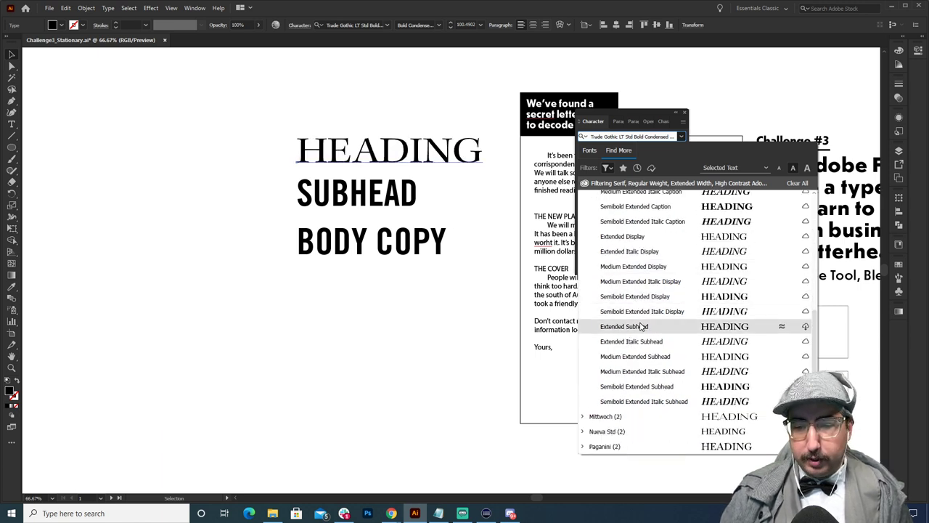
scroll(639, 342, up, 2)
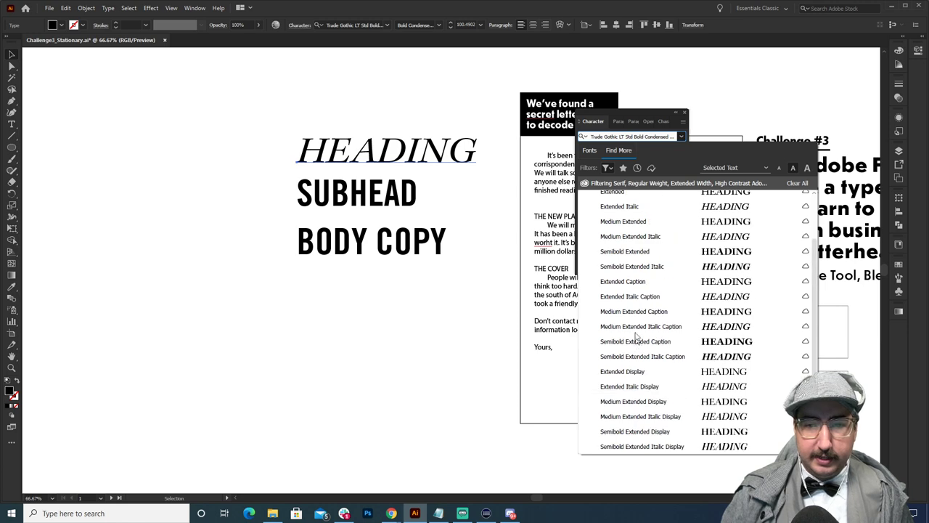
scroll(638, 290, up, 3)
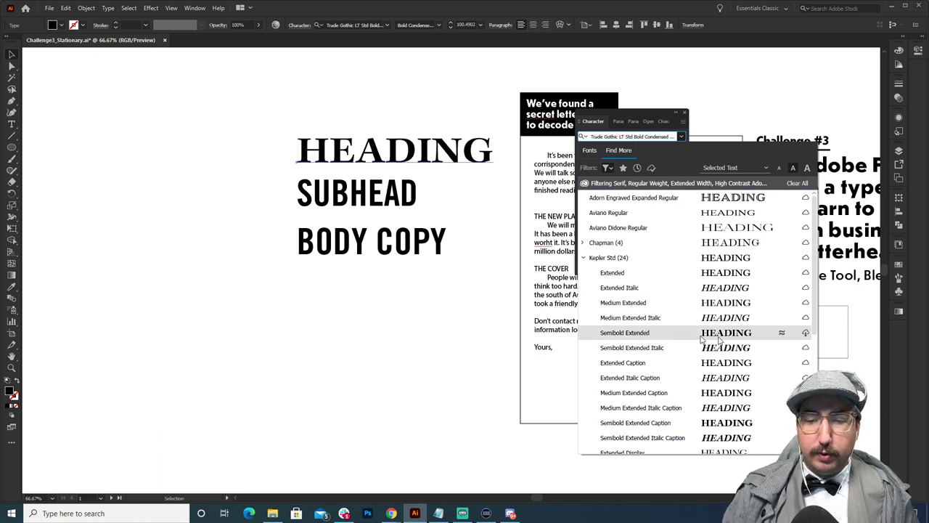
click(806, 334)
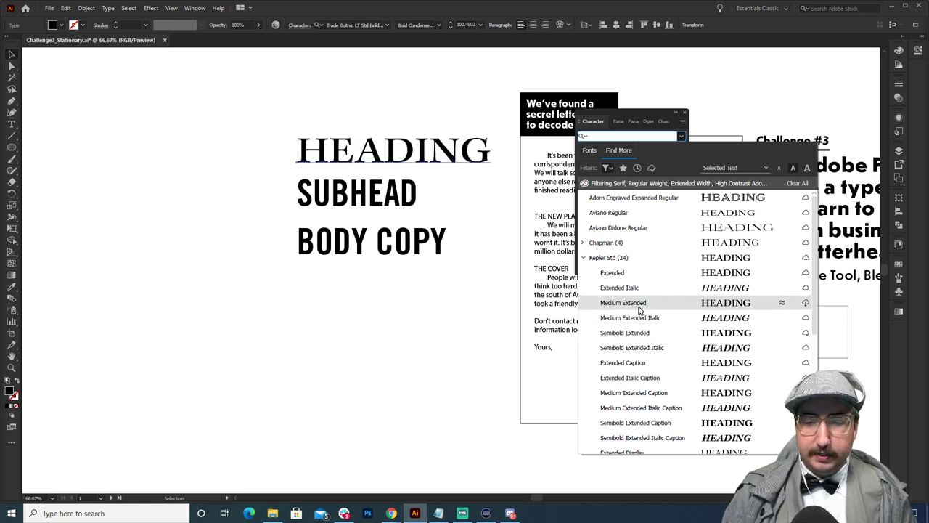
click(638, 334)
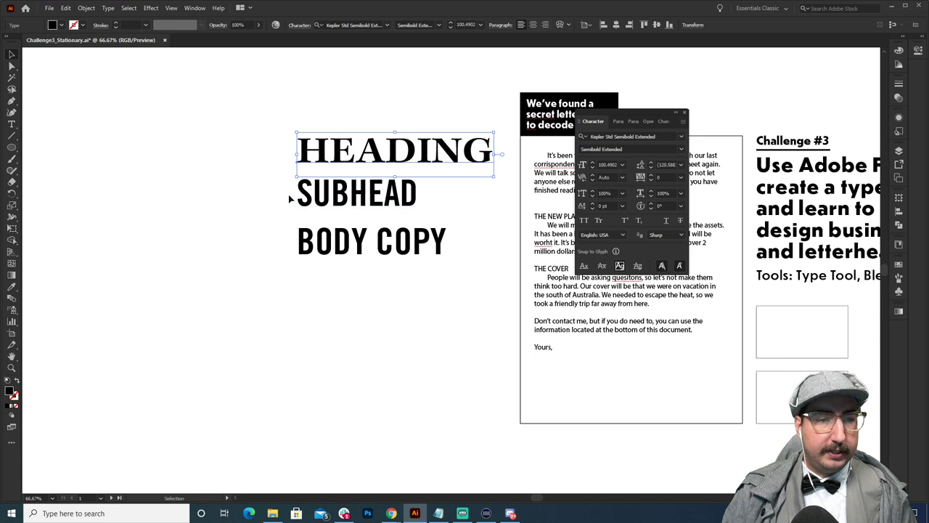
key(ctrl+shift+a)
key(z)
click(447, 257)
Step: Select SUBHEAD and filter the Adobe Fonts list to Light weight, Regular width serifs
key(v)
click(408, 247)
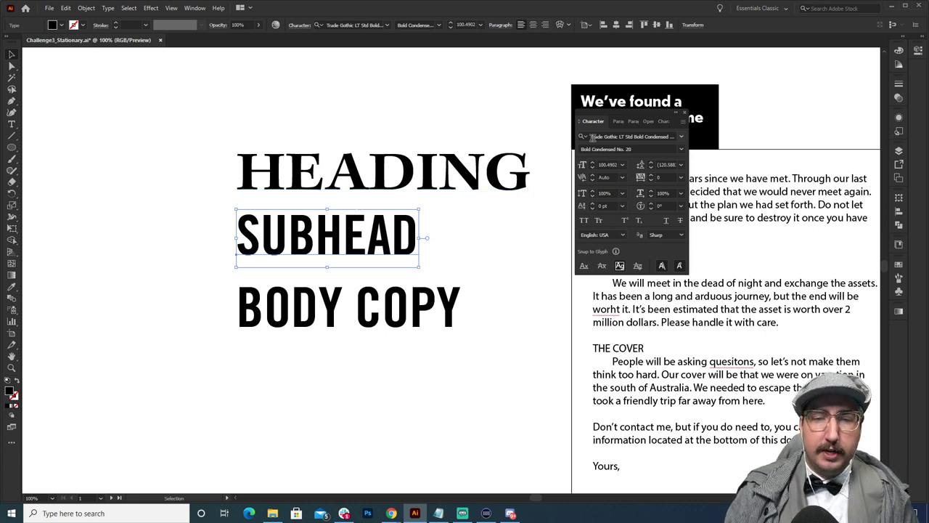
click(680, 136)
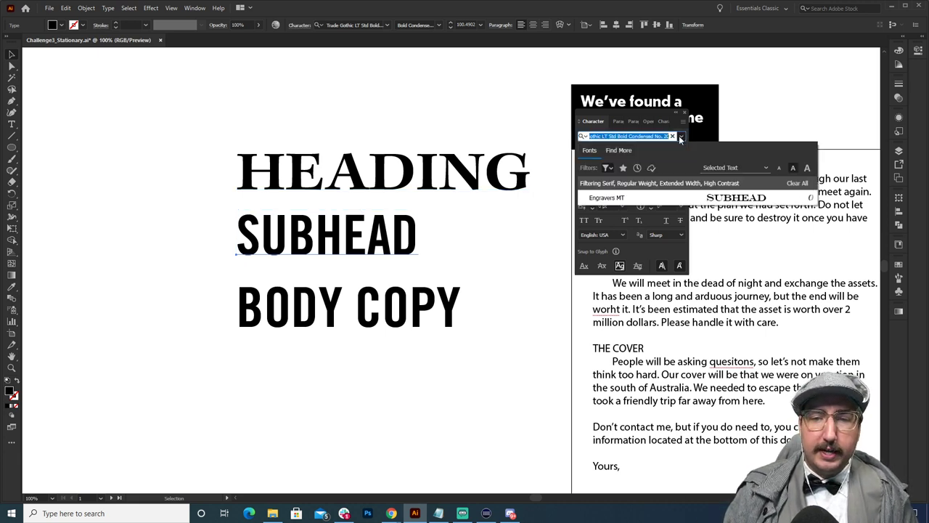
click(618, 150)
click(608, 169)
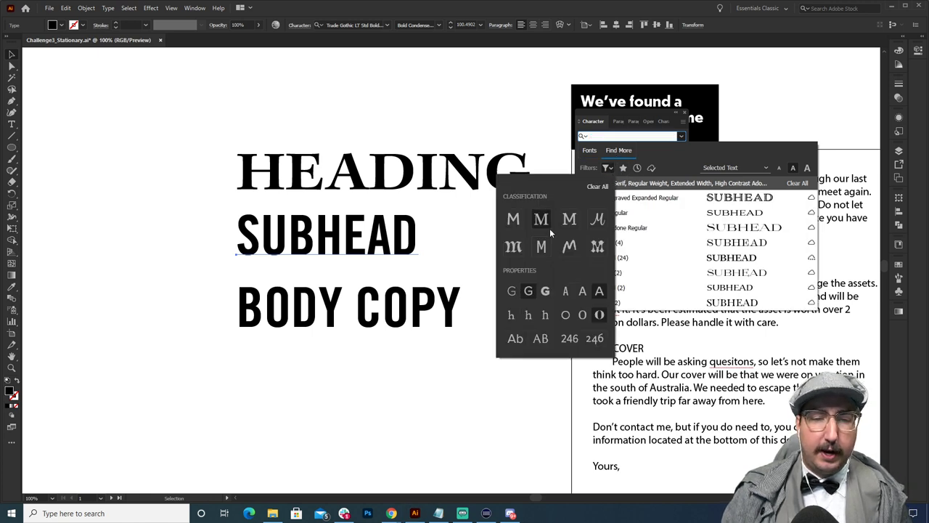
click(512, 292)
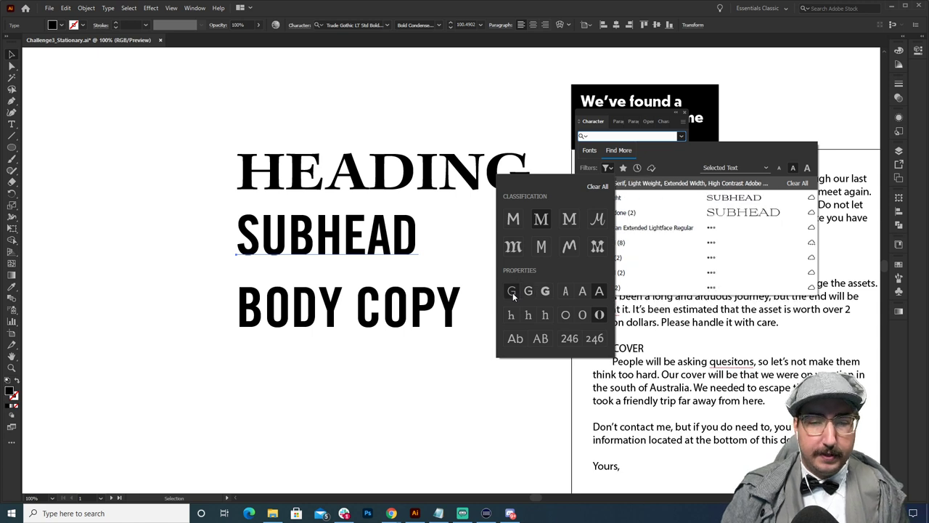
click(583, 290)
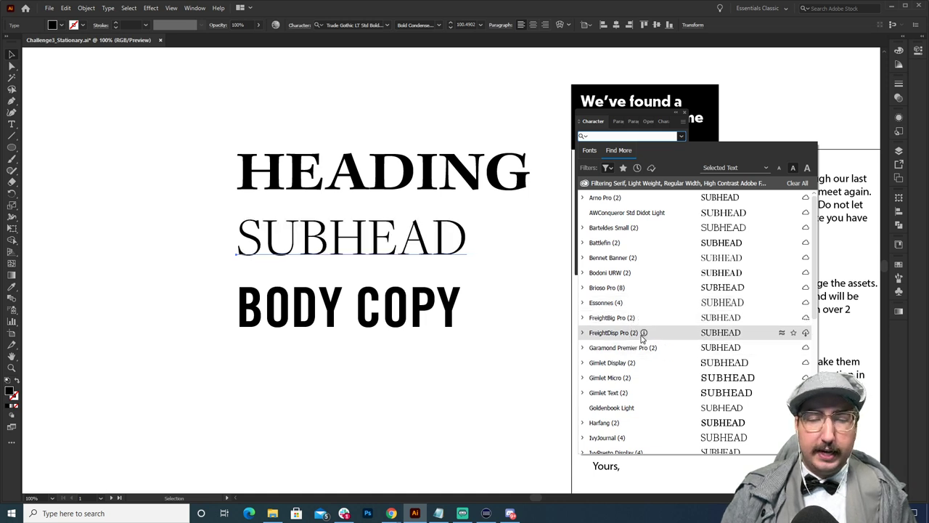
Step: Preview light serifs like Kepler Std and Park Lane Light, then close the list unchanged
scroll(641, 312, down, 2)
scroll(641, 275, down, 1)
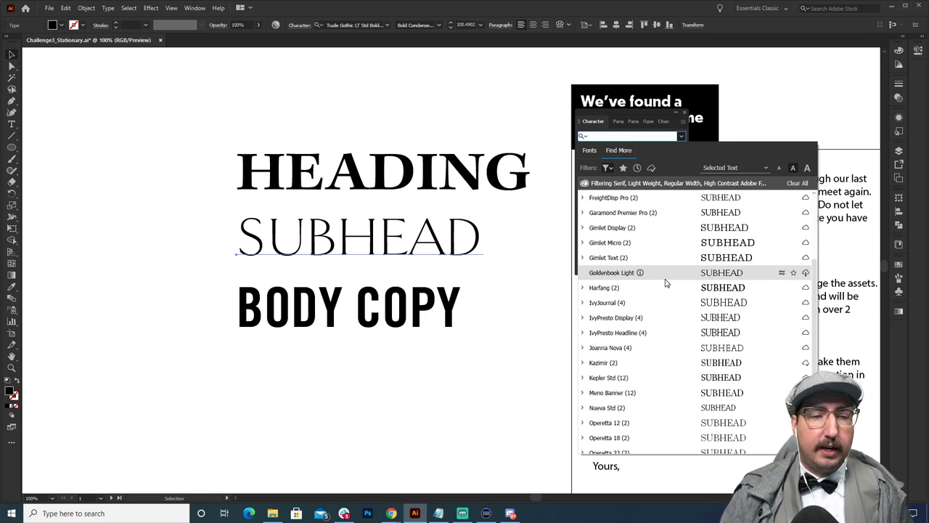
scroll(666, 283, down, 1)
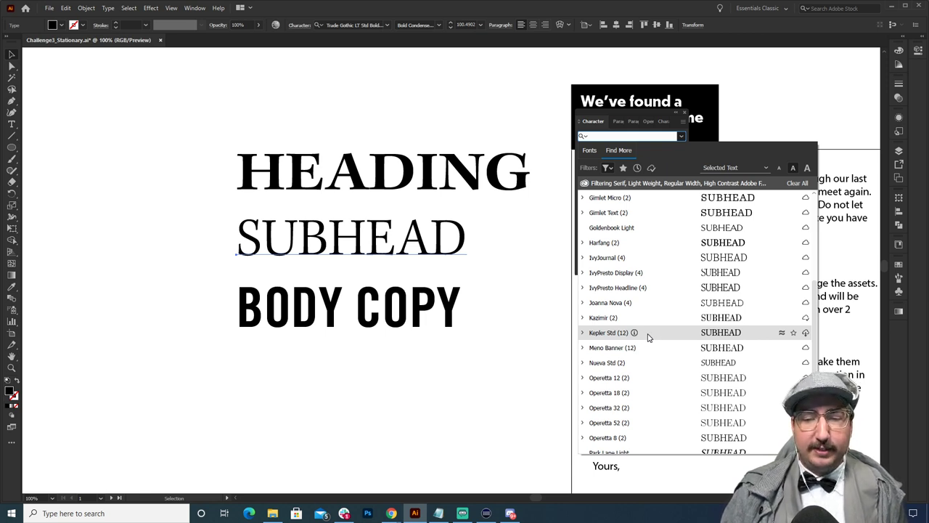
scroll(649, 336, down, 1)
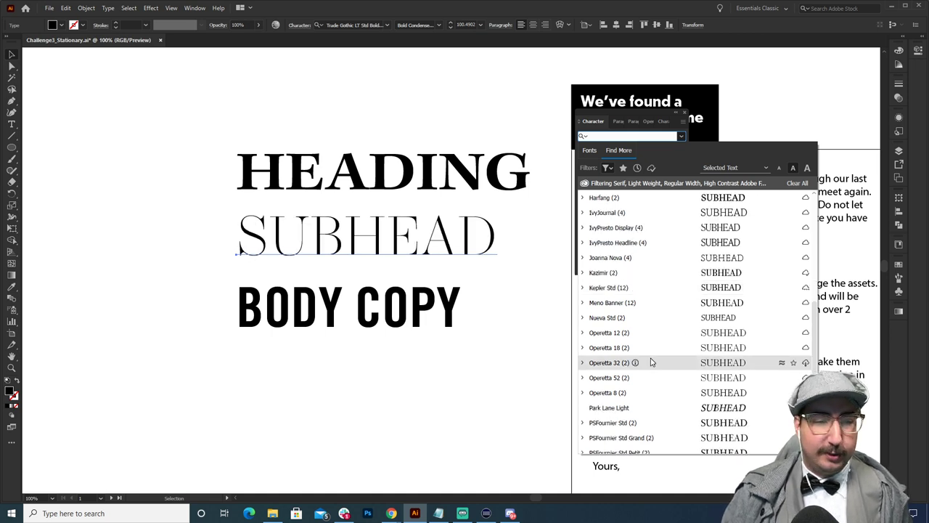
scroll(649, 360, down, 1)
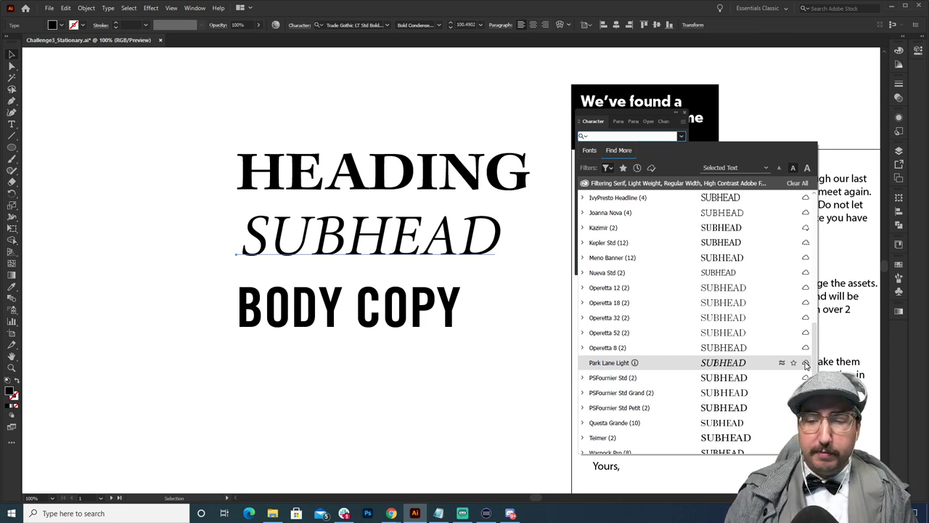
key(Escape)
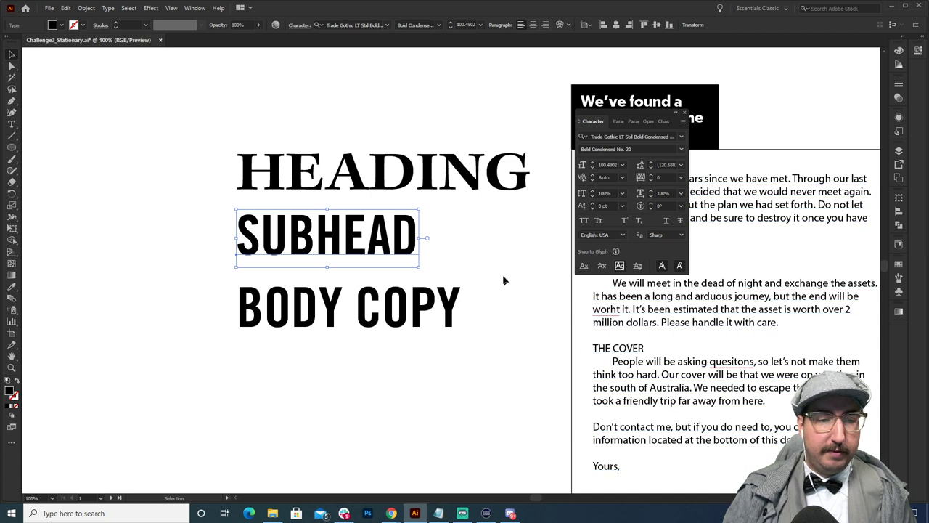
Step: Search fonts for 'park' with filters cleared and set SUBHEAD in Park Lane Light
click(639, 137)
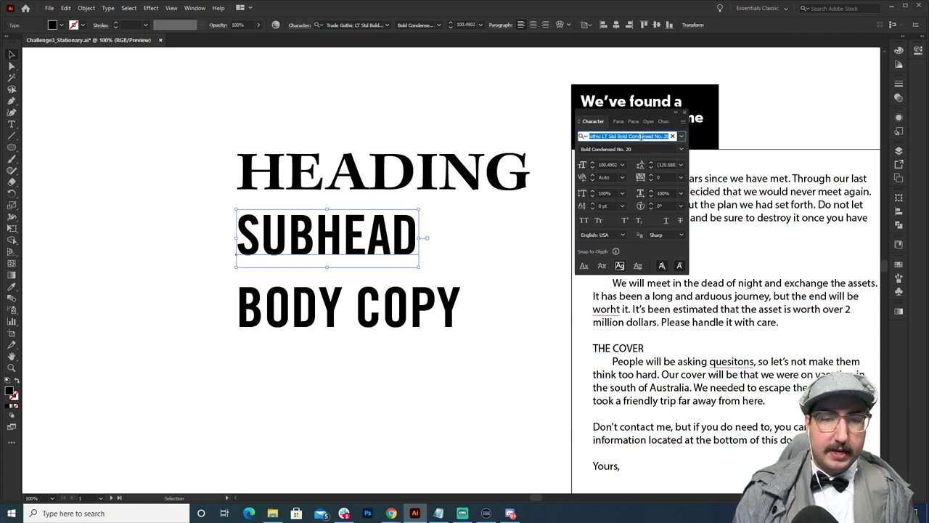
text(park)
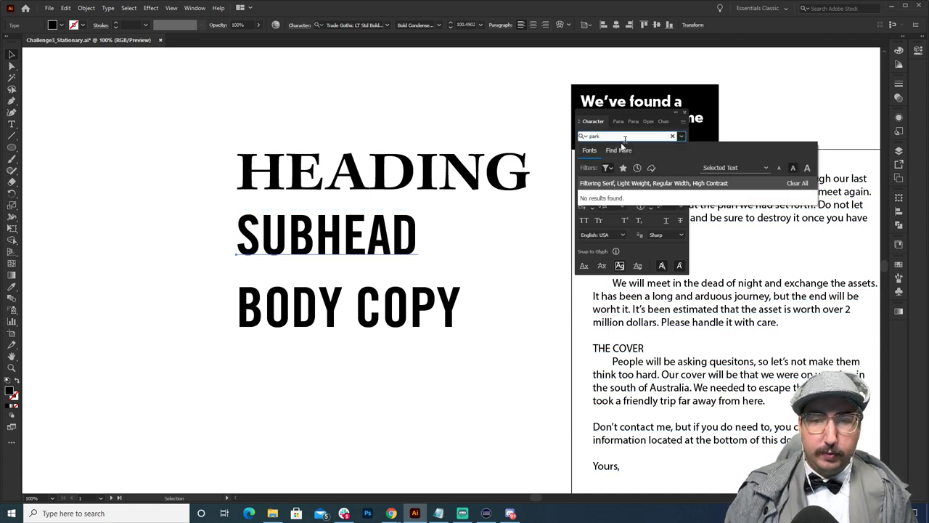
click(370, 272)
click(370, 229)
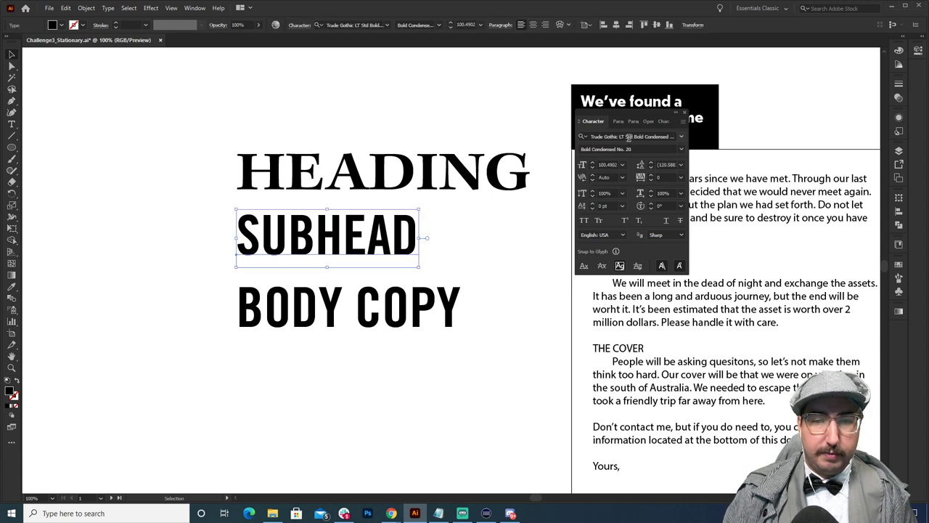
click(680, 139)
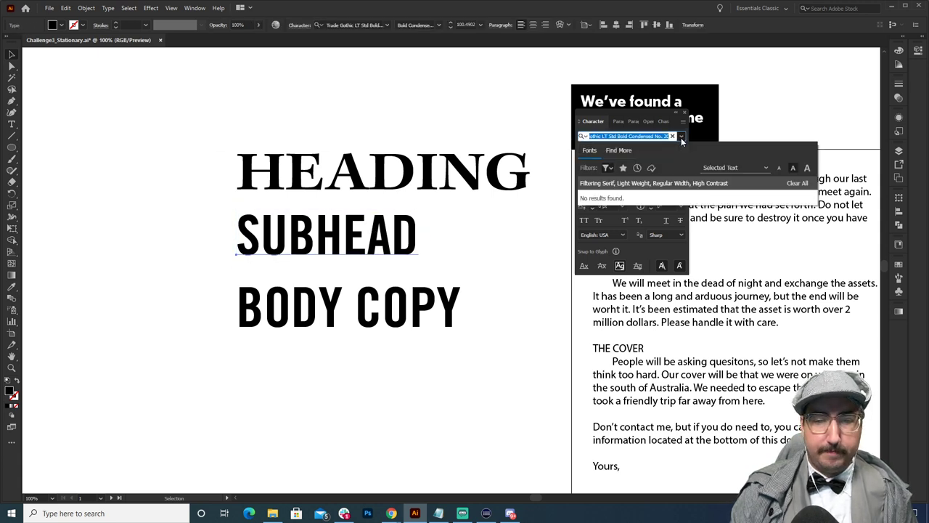
text(park)
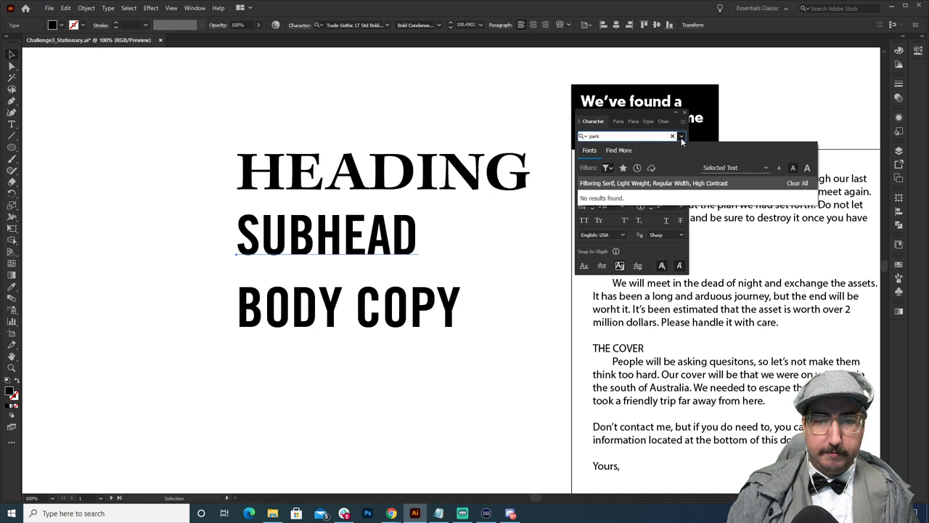
click(610, 168)
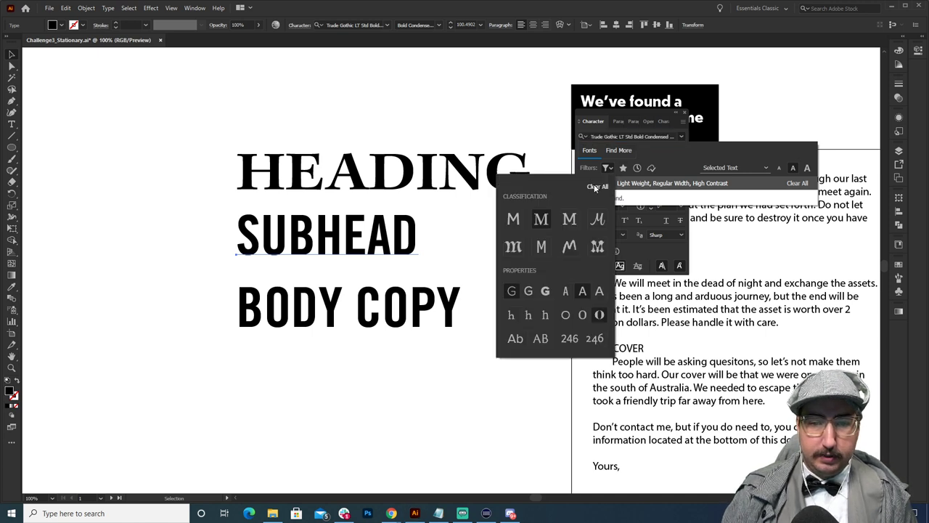
click(618, 151)
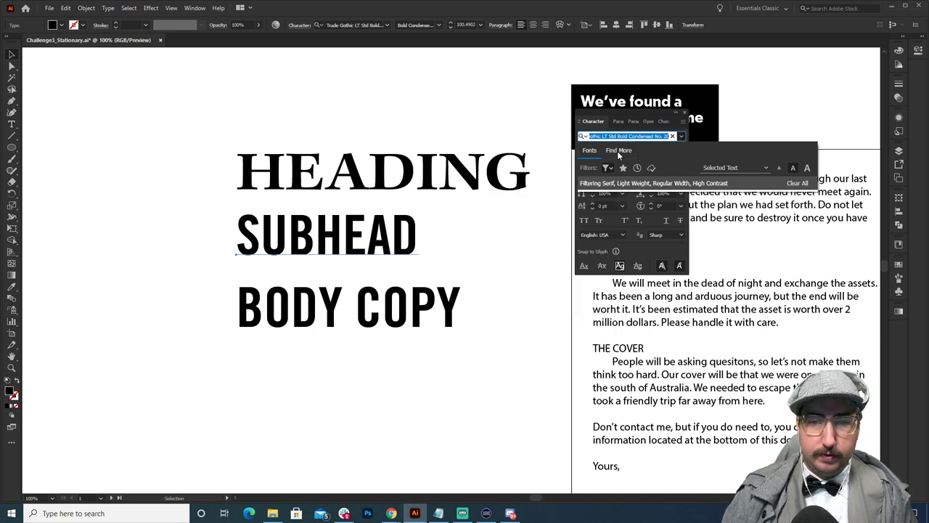
click(621, 190)
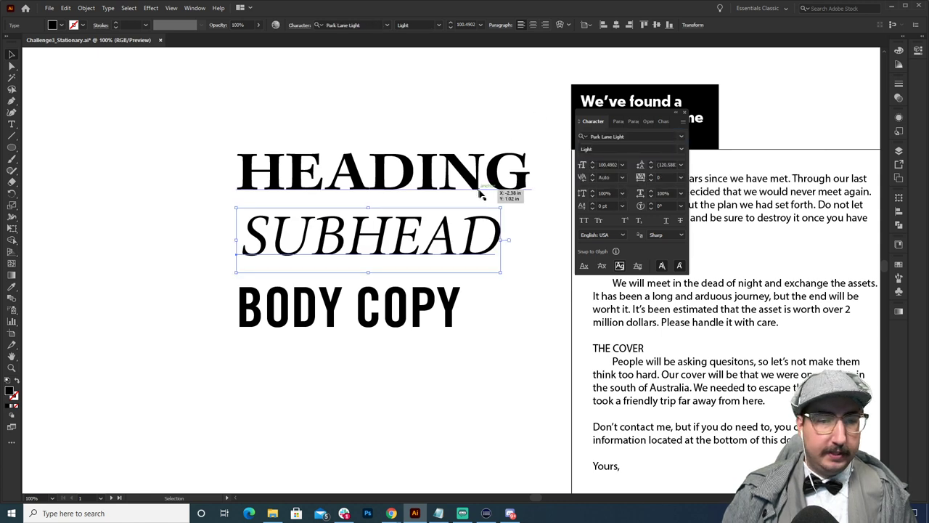
Step: Retype the subhead in title case as 'Subhead'
double_click(285, 229)
drag(285, 229, 499, 233)
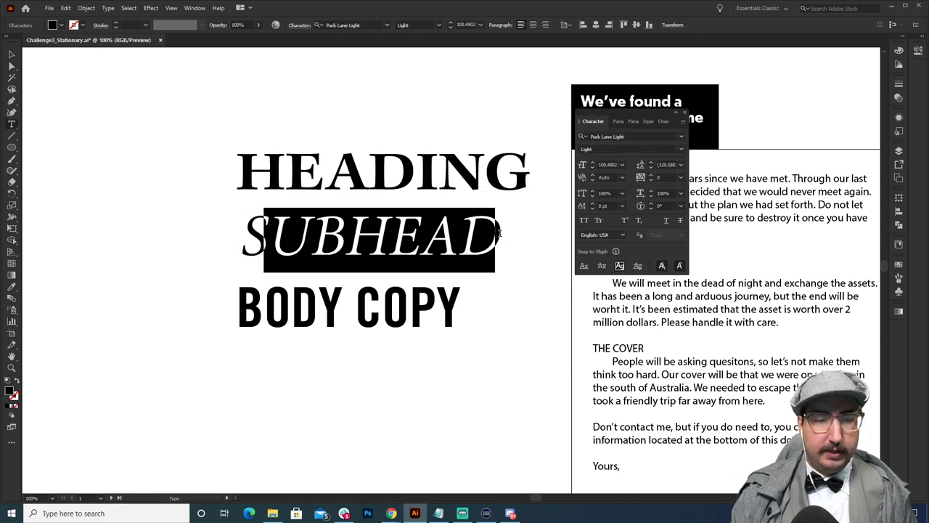
text(ubhead)
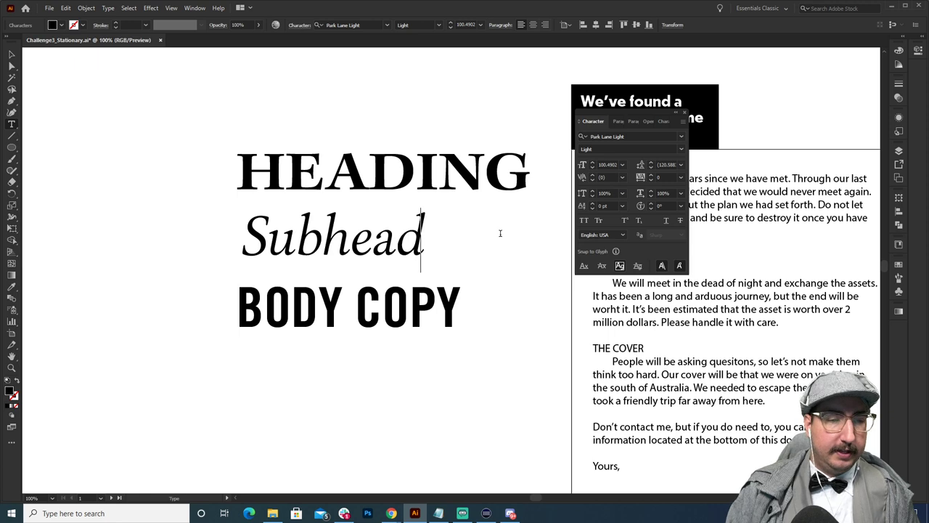
click(10, 54)
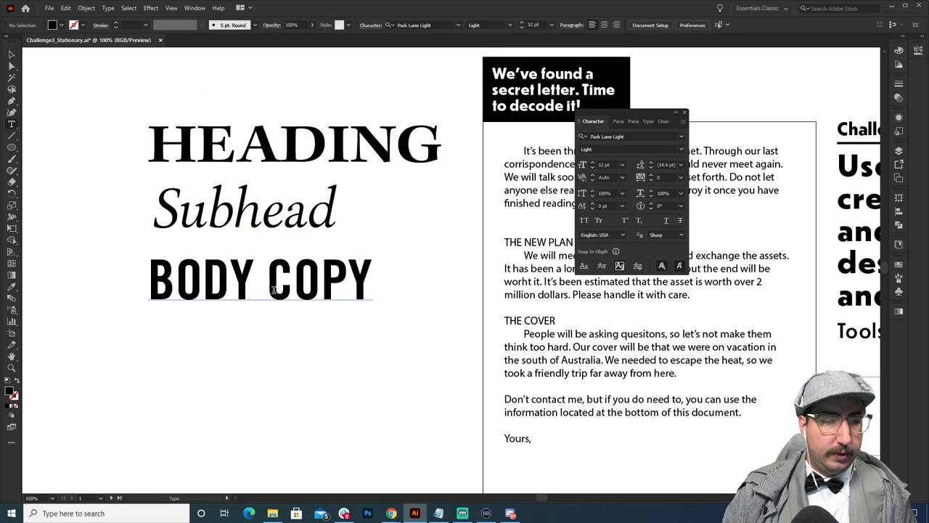
Step: Set the BODY COPY line in FreightBig Pro Book using a filter-cleared font search
triple_click(275, 289)
click(623, 137)
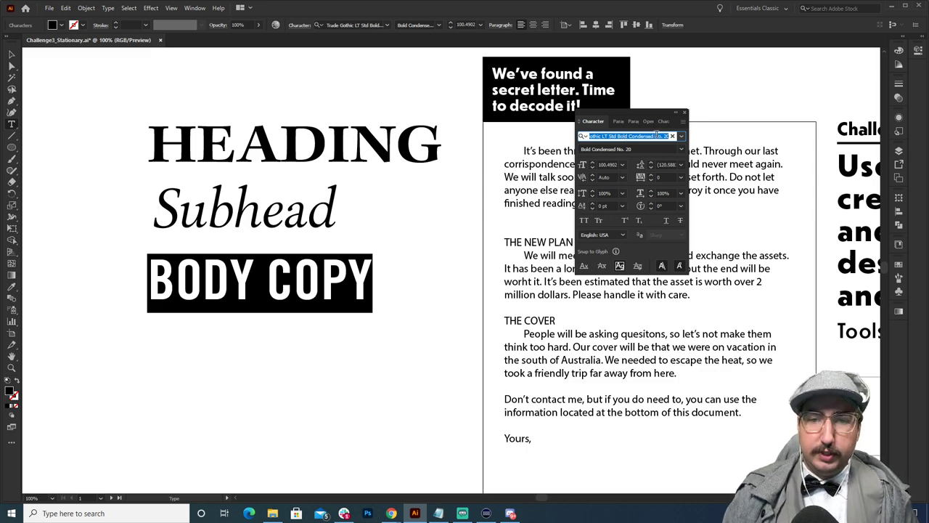
click(681, 137)
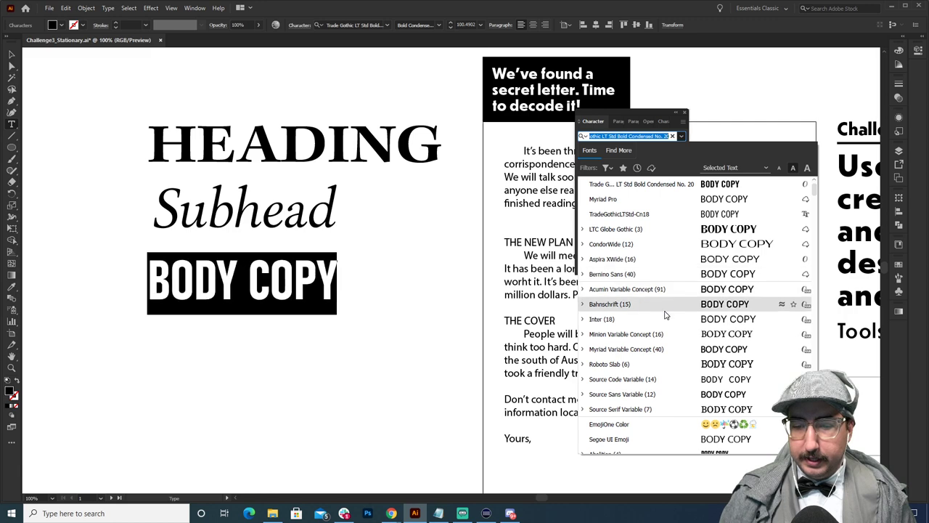
scroll(665, 314, down, 2)
scroll(665, 314, down, 3)
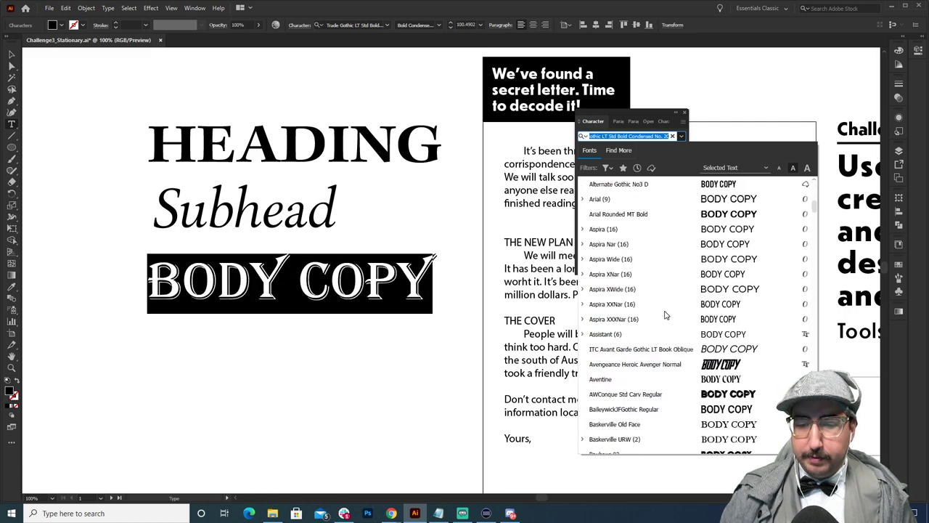
text(fi)
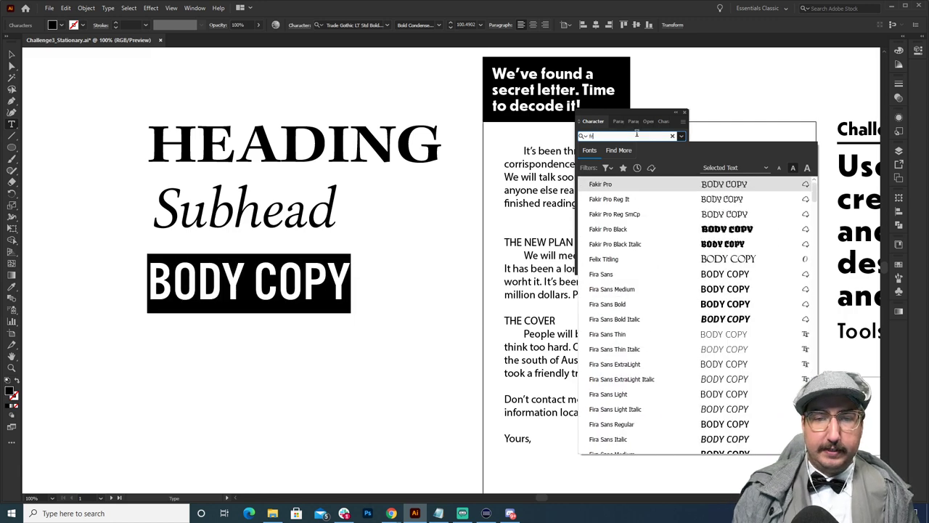
key(BackSpace)
text(reigh)
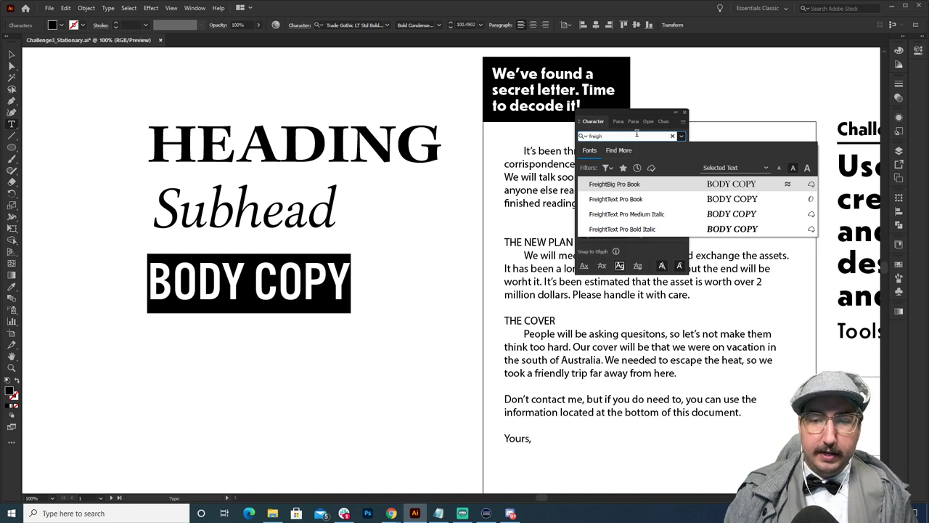
click(607, 168)
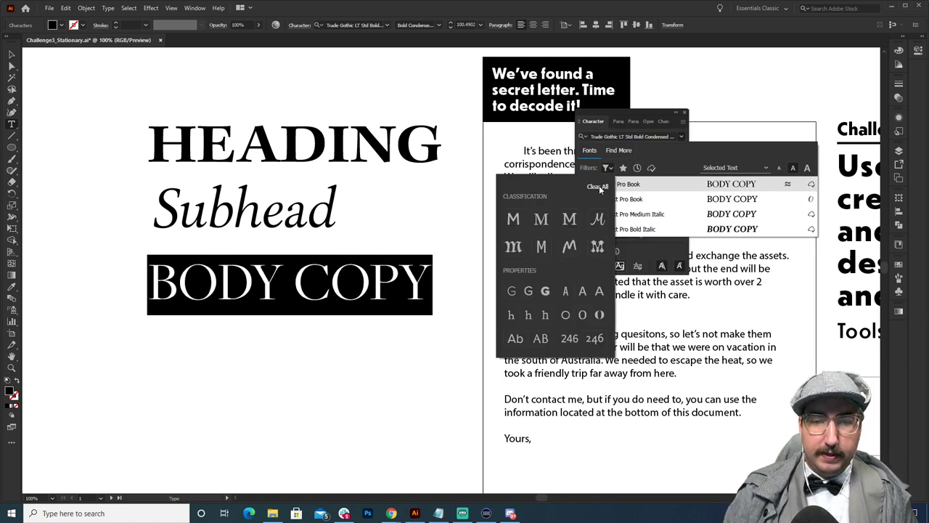
click(607, 168)
click(634, 189)
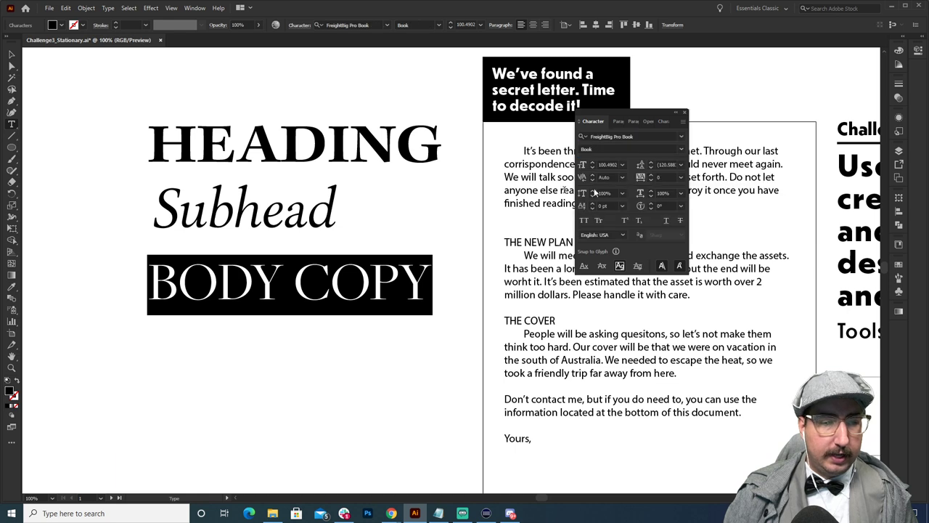
Step: Retype the line as 'Body Copy' and scale it down to about 25 pt
triple_click(318, 274)
text(Bo)
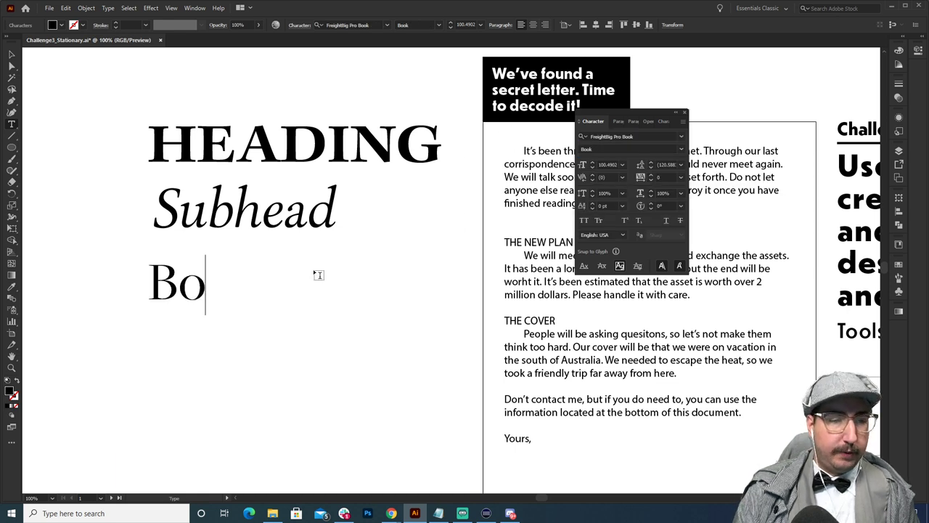
text(dy Copy)
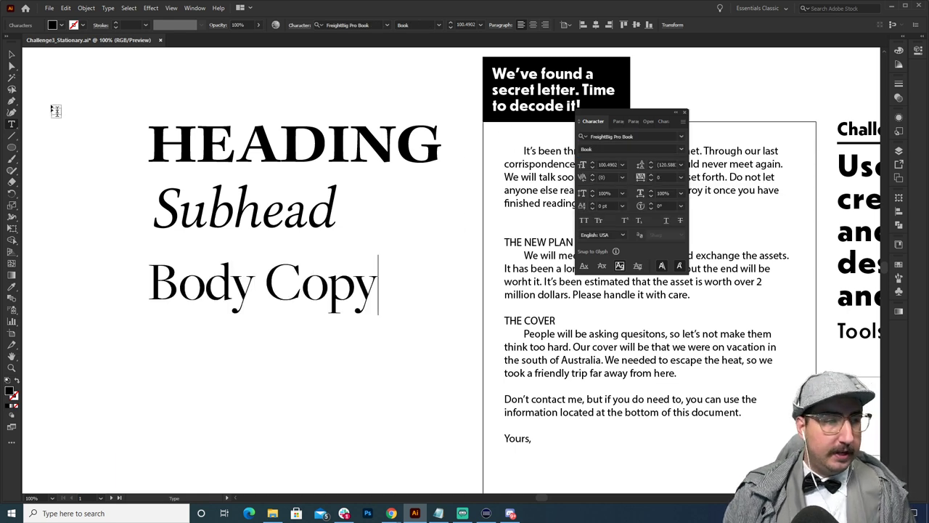
click(12, 54)
key(s)
drag(405, 141, 317, 209)
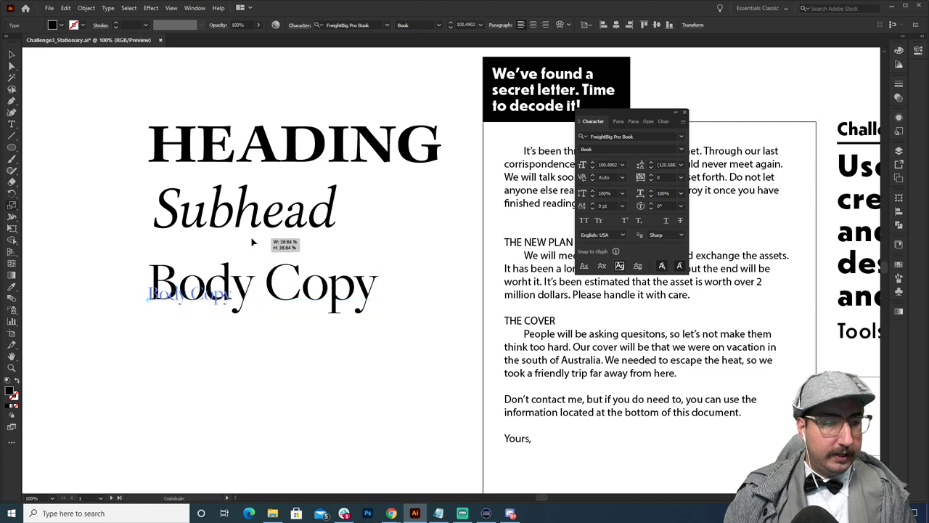
key(v)
scroll(291, 243, left, 3)
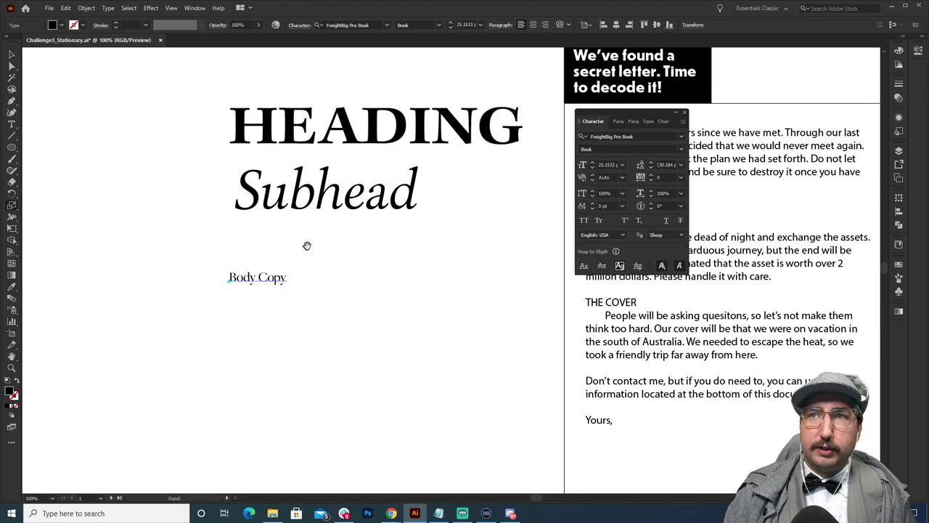
Step: Scale HEADING and Subhead down and stack them tightly above Body Copy
drag(314, 202, 311, 252)
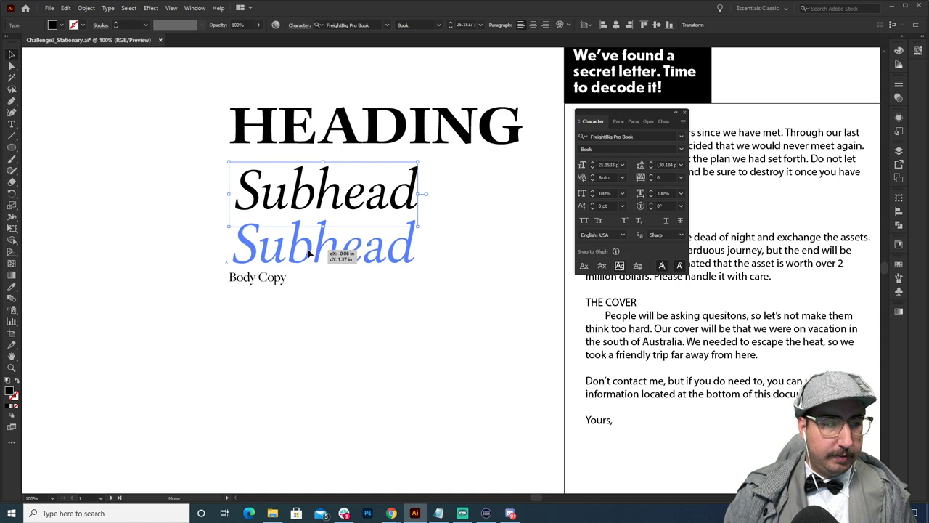
drag(430, 151, 371, 214)
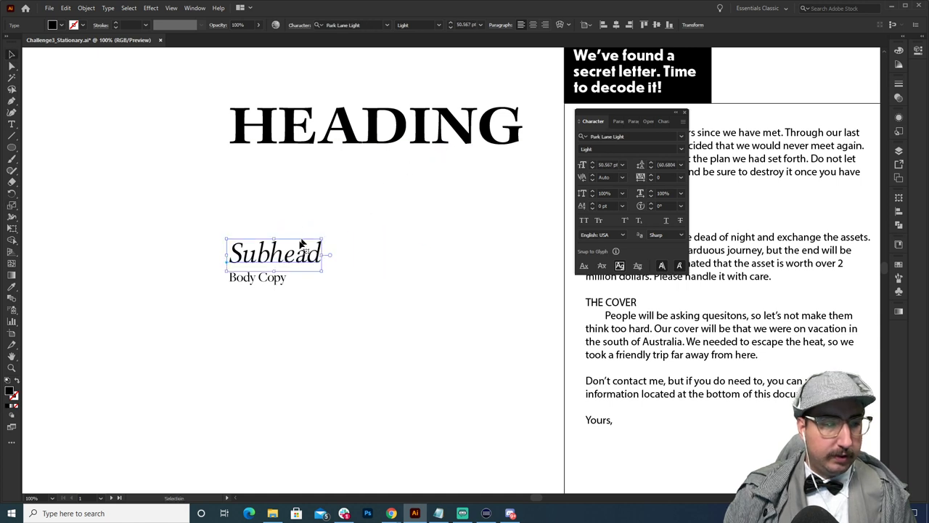
drag(294, 254, 295, 265)
drag(365, 125, 369, 218)
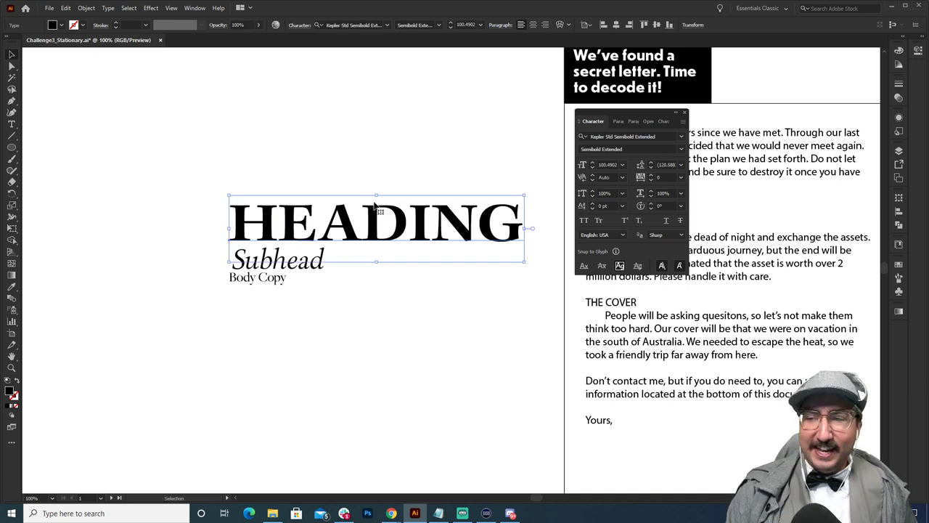
key(s)
mouse_move(458, 114)
mouse_down()
mouse_move(385, 169)
mouse_move(399, 155)
mouse_move(370, 207)
mouse_up()
ctrl+click(279, 259)
drag(312, 259, 261, 273)
click(363, 145)
drag(363, 145, 244, 147)
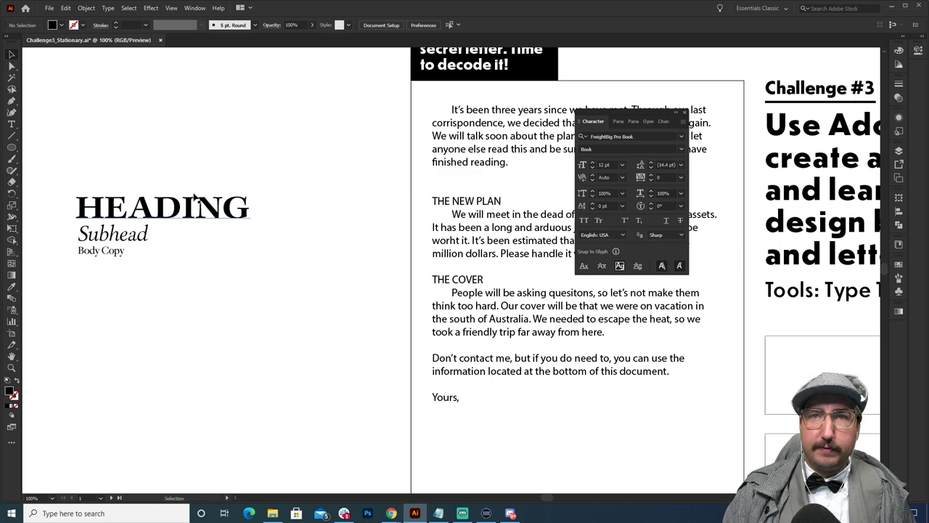
Step: Move the three-line type stack to the right, beside the letter
click(685, 114)
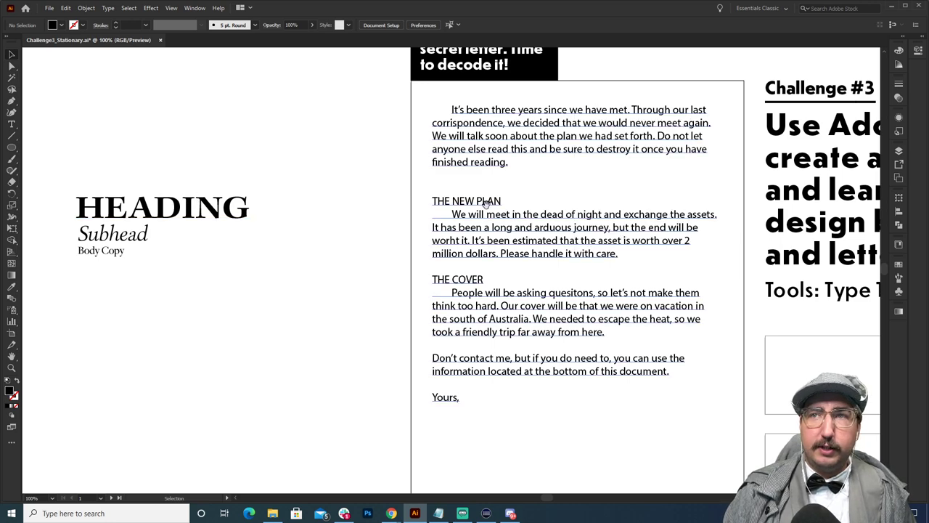
scroll(309, 131, right, 3)
scroll(309, 130, left, 5)
click(269, 207)
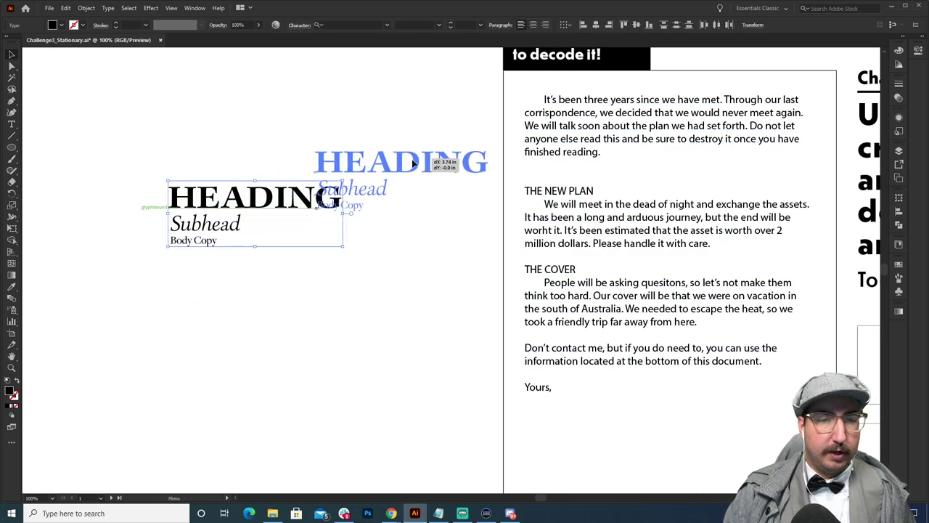
drag(269, 207, 413, 174)
scroll(378, 167, right, 5)
scroll(357, 163, up, 2)
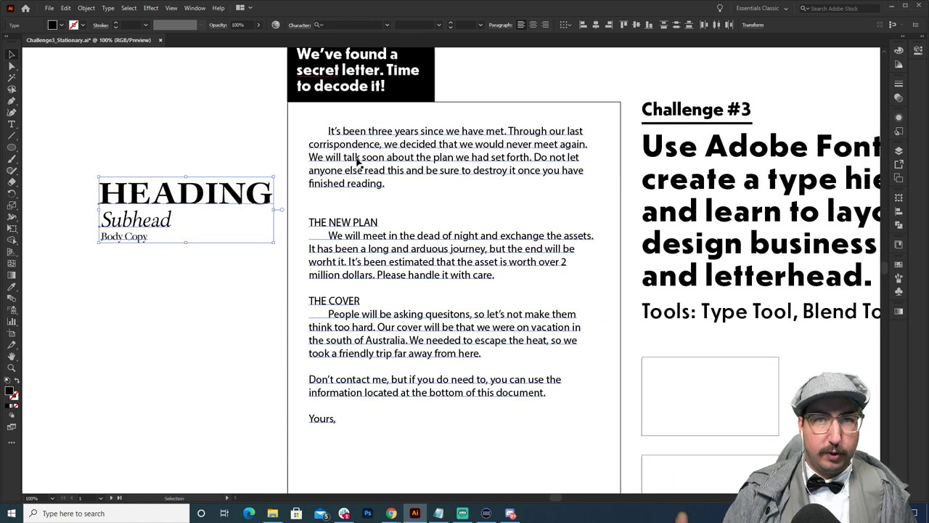
Step: Eyedrop the Body Copy sample's FreightBig Pro Book style onto all of the letter text
key(t)
click(370, 145)
key(ctrl+a)
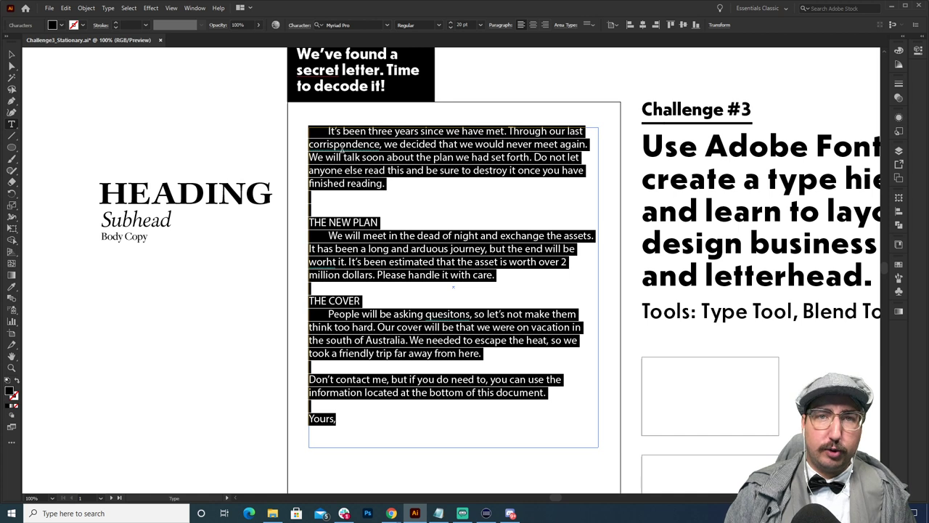
click(12, 287)
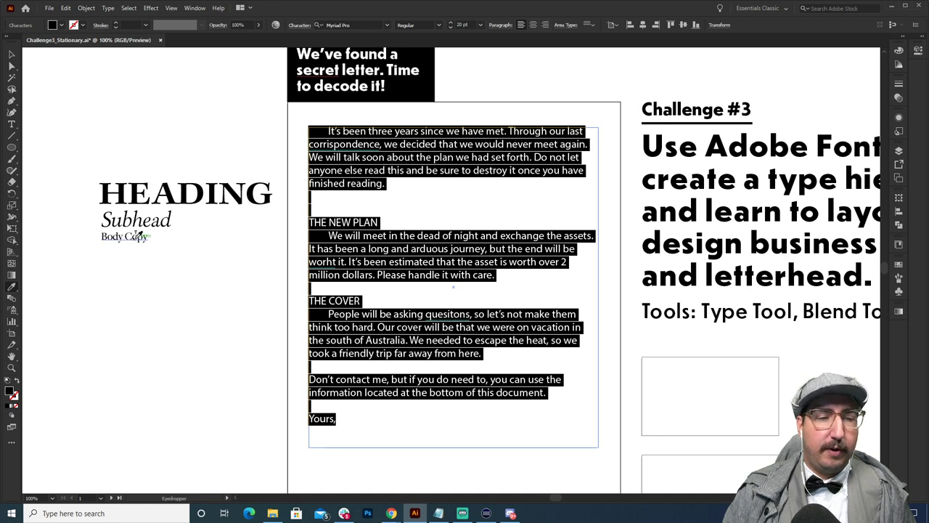
click(133, 238)
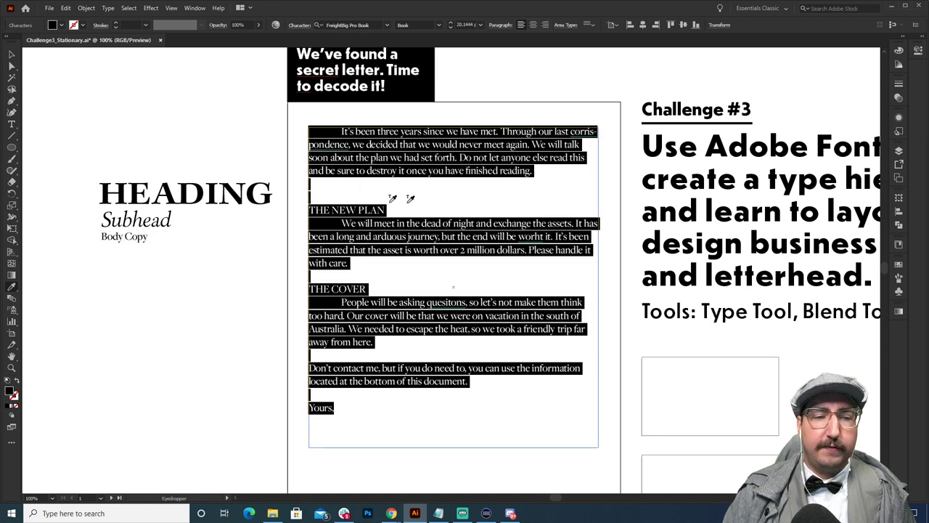
click(14, 56)
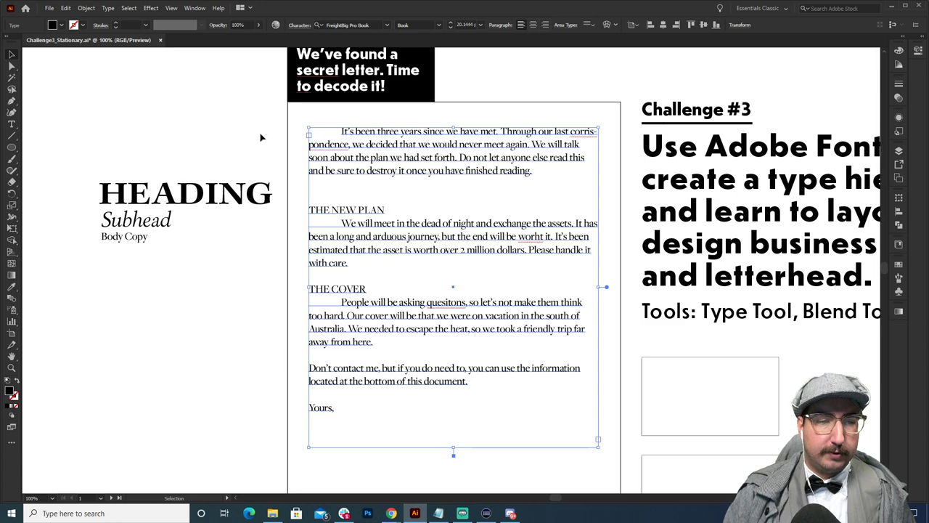
click(263, 138)
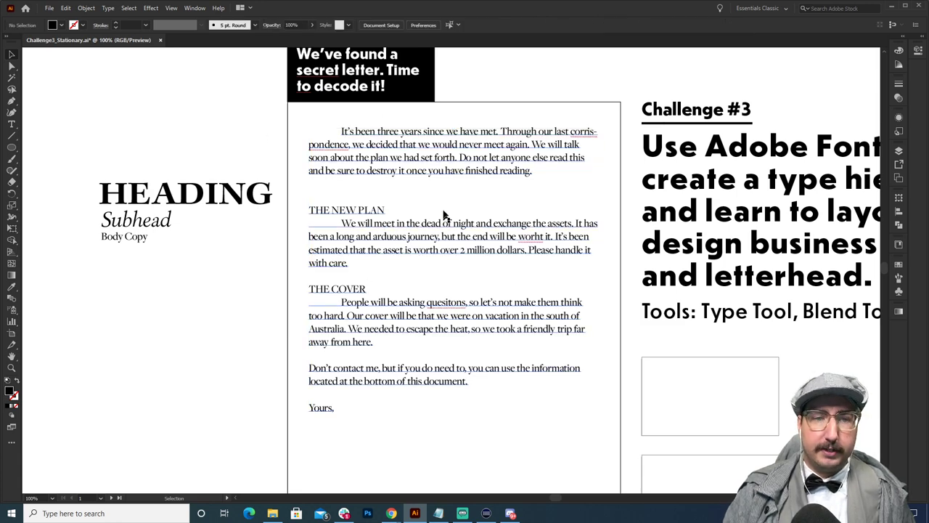
double_click(421, 157)
key(ctrl+a)
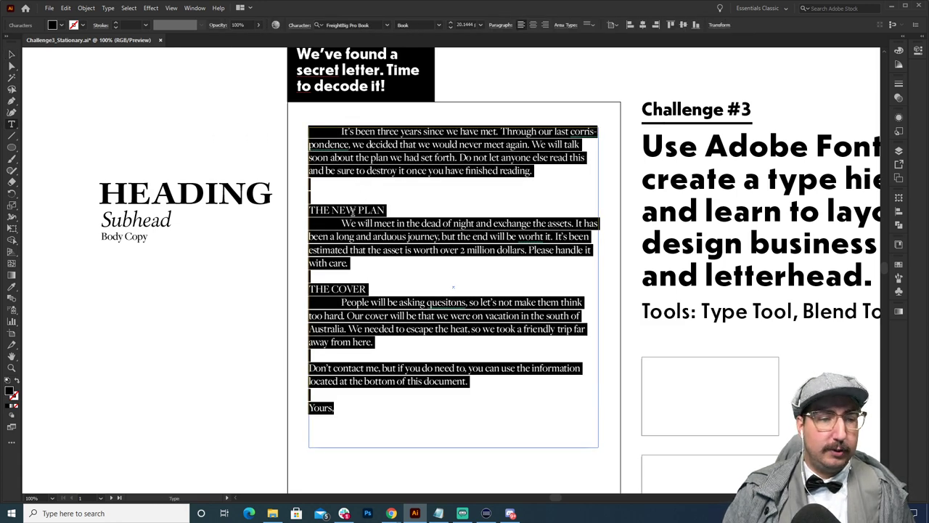
Step: Eyedrop the Subhead style onto the THE NEW PLAN and THE COVER headings
triple_click(353, 211)
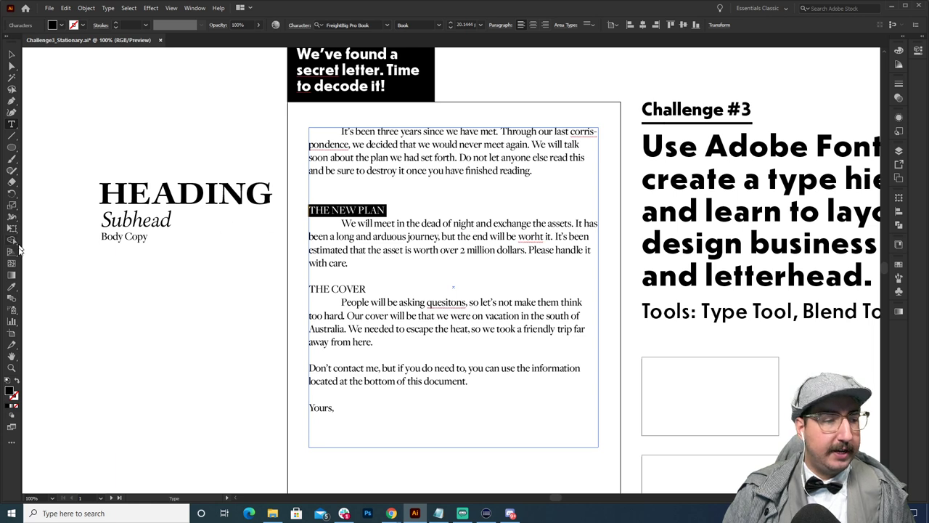
click(11, 288)
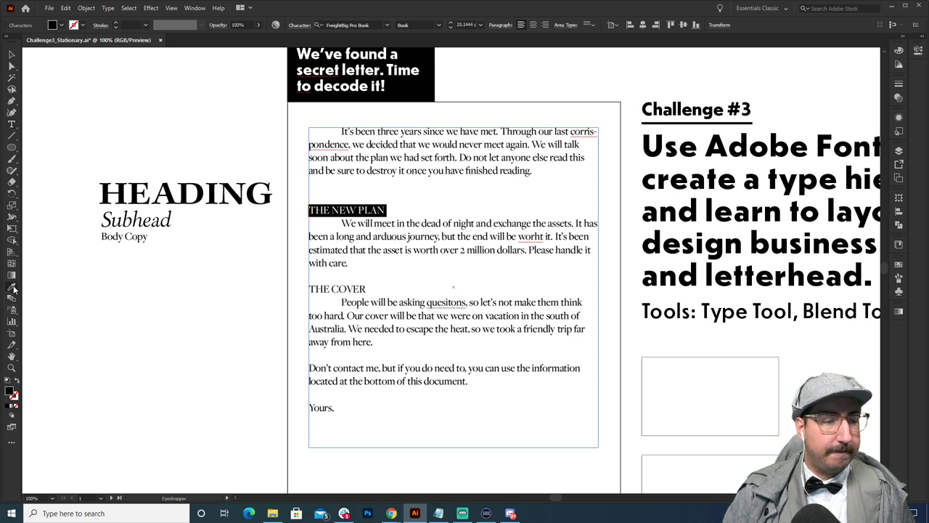
click(156, 221)
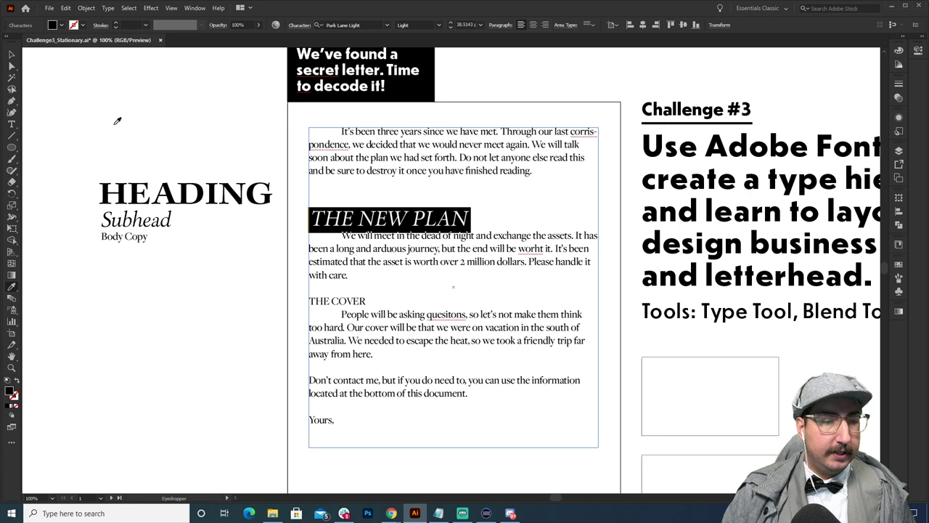
click(11, 55)
key(t)
triple_click(339, 300)
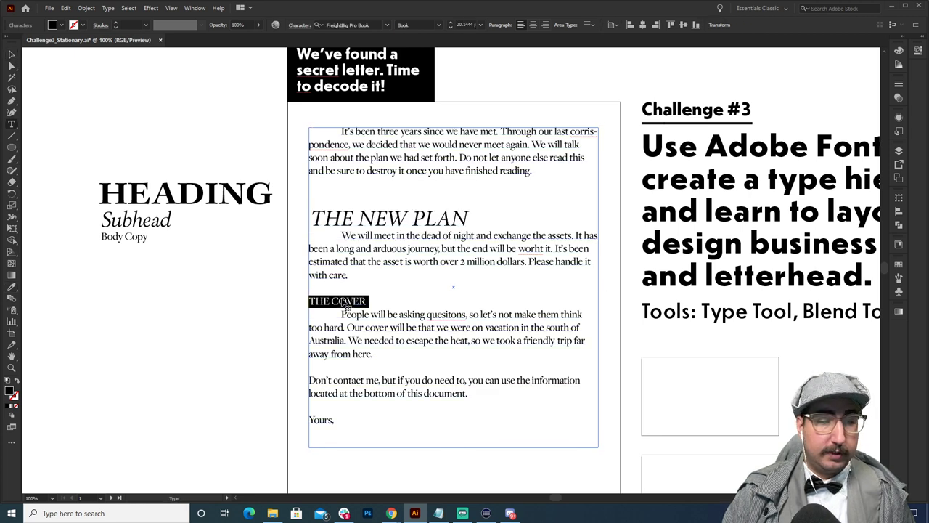
click(11, 287)
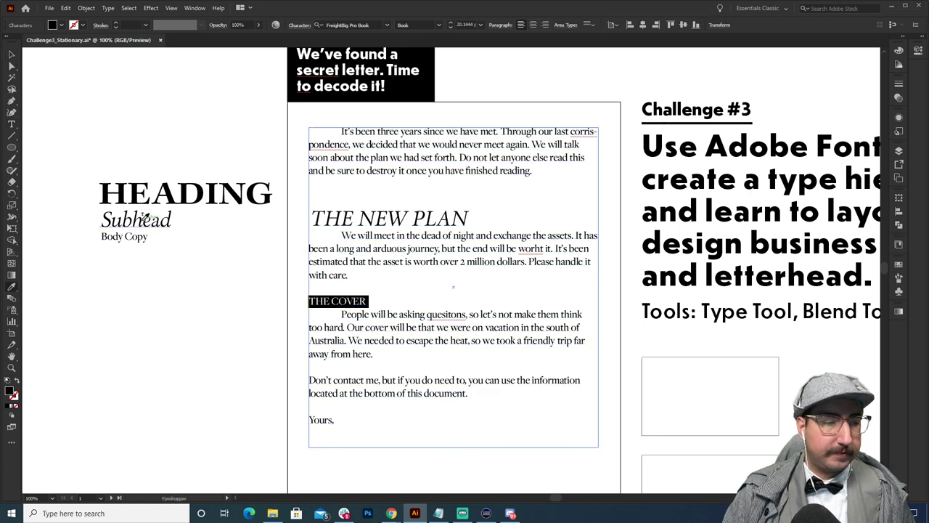
click(146, 220)
click(12, 55)
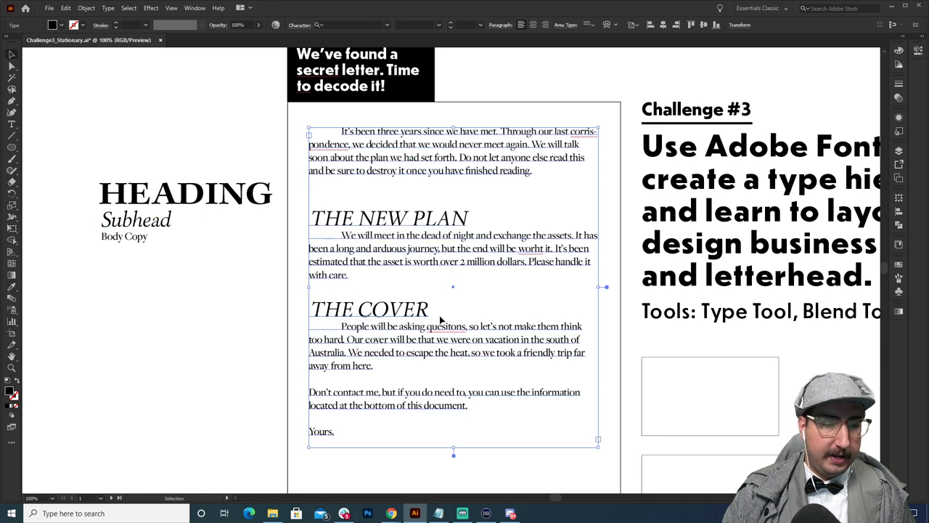
Step: Extend the letter's text frame downward so the closing 'Yours,' line fits
scroll(442, 315, down, 1)
scroll(429, 385, down, 1)
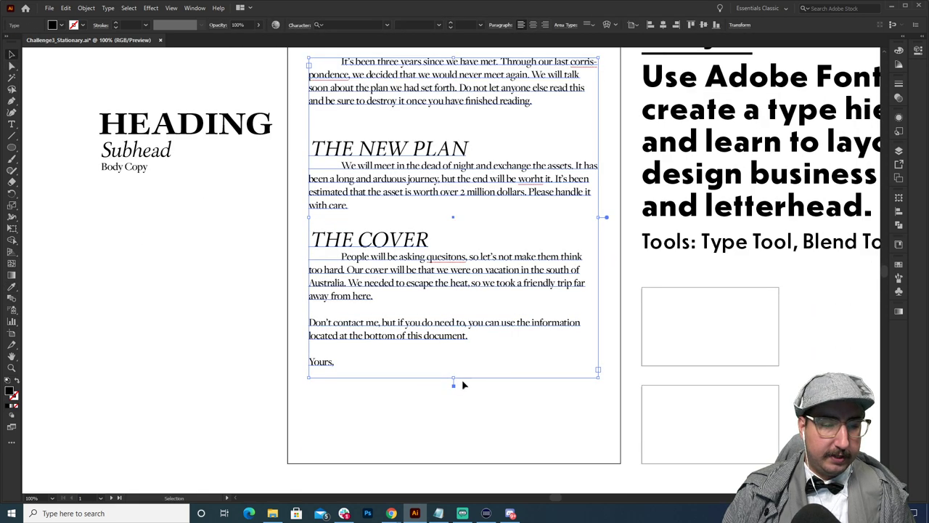
drag(429, 386, 377, 380)
triple_click(321, 363)
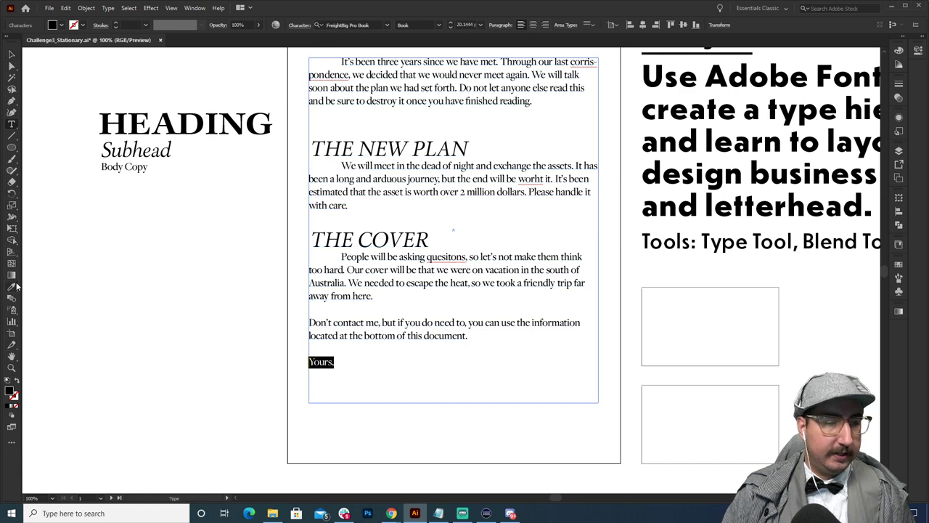
click(12, 56)
click(253, 236)
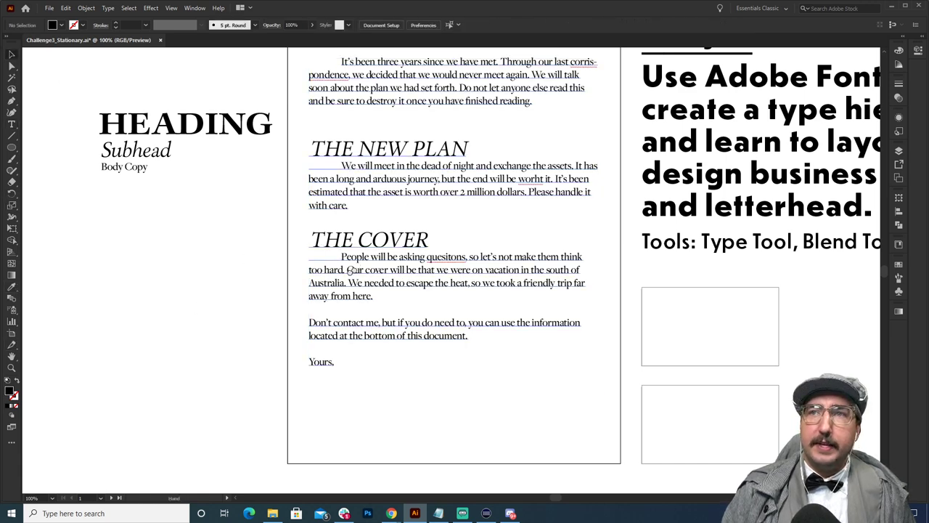
drag(355, 207, 293, 296)
key(ctrl+minus)
drag(372, 307, 283, 334)
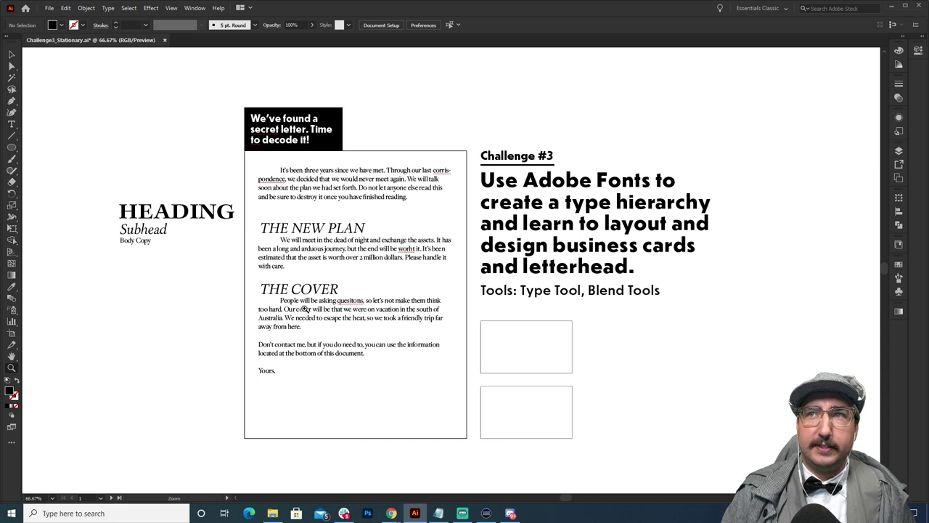
Step: Convert THE NEW PLAN and THE COVER headings to Title Case via Type > Change Case
key(t)
click(303, 231)
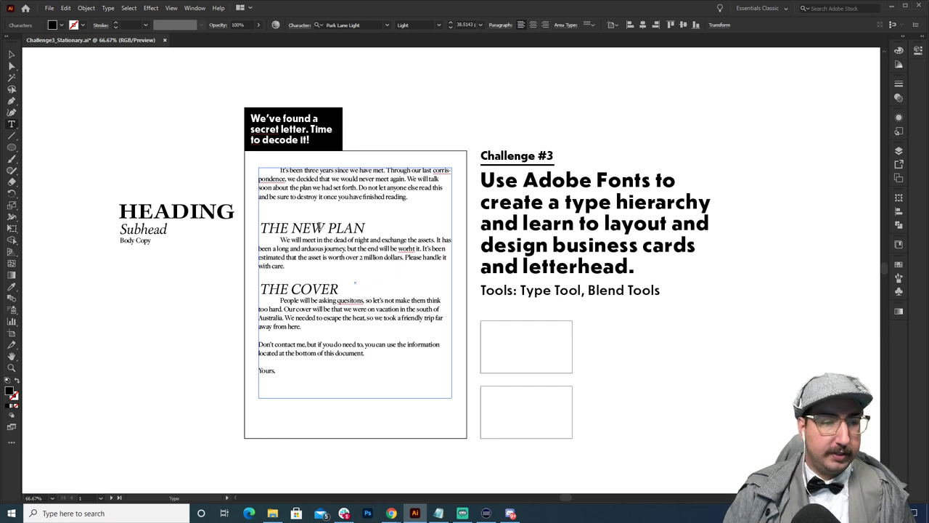
triple_click(318, 227)
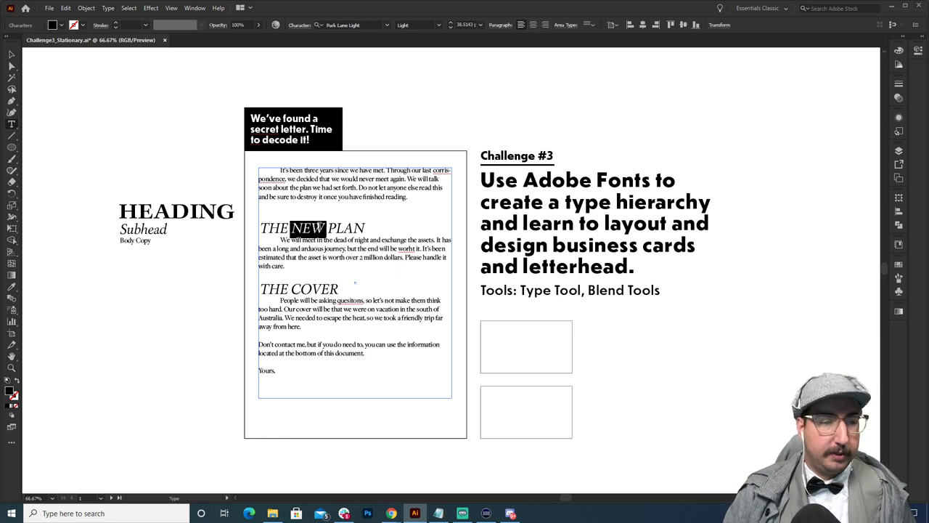
click(109, 9)
mouse_move(133, 157)
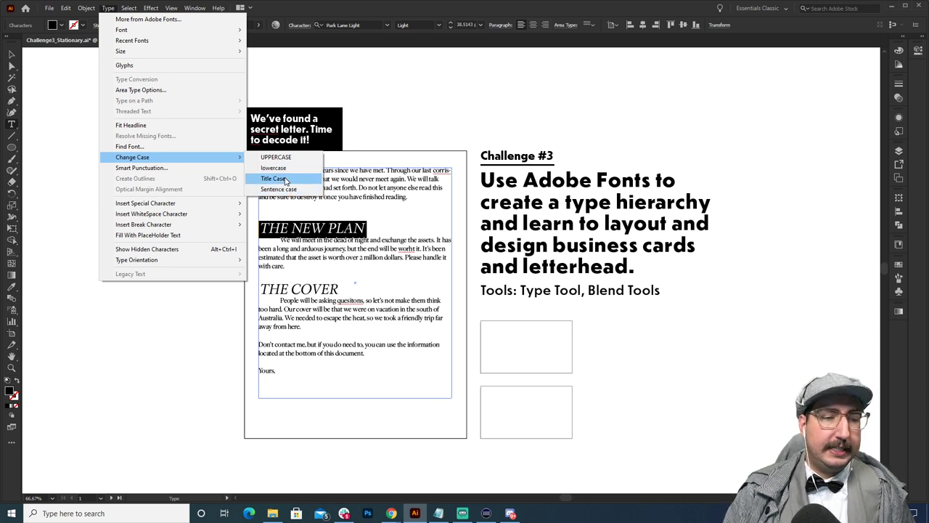
click(281, 179)
triple_click(294, 289)
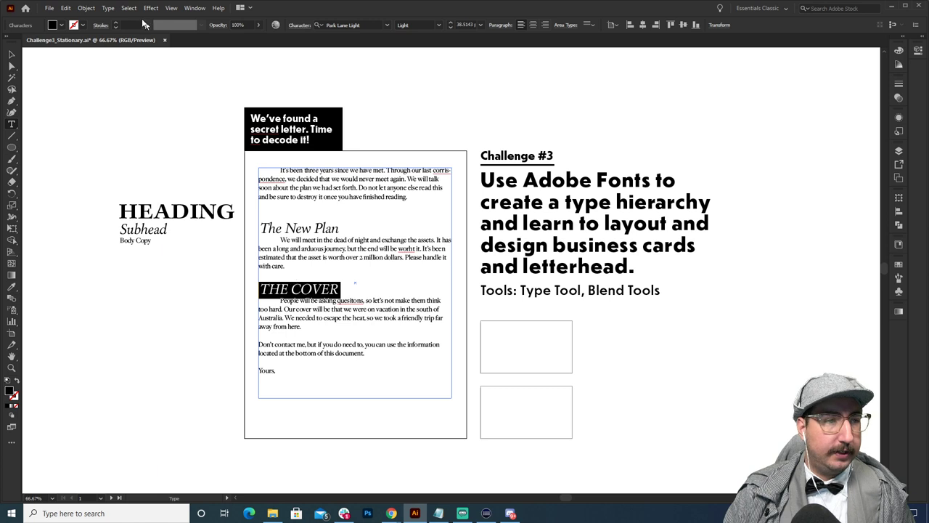
click(108, 8)
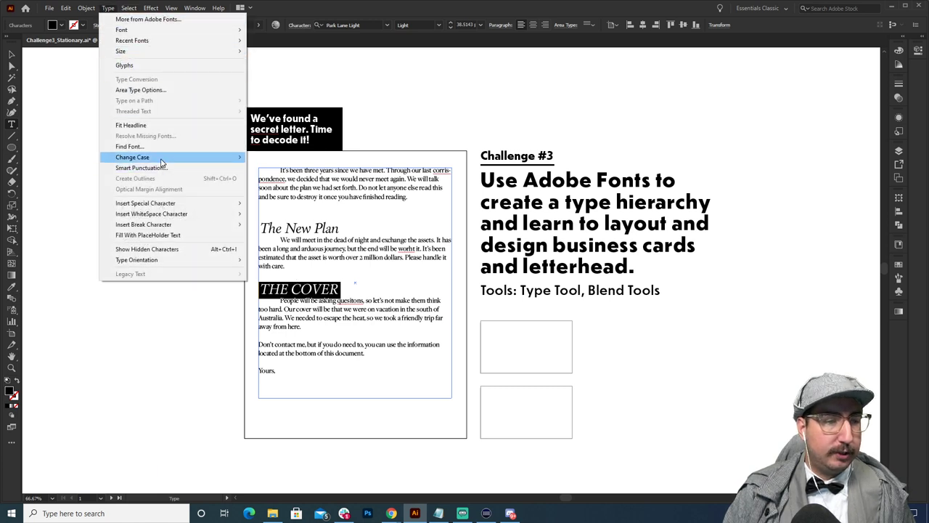
click(274, 179)
key(Escape)
click(122, 119)
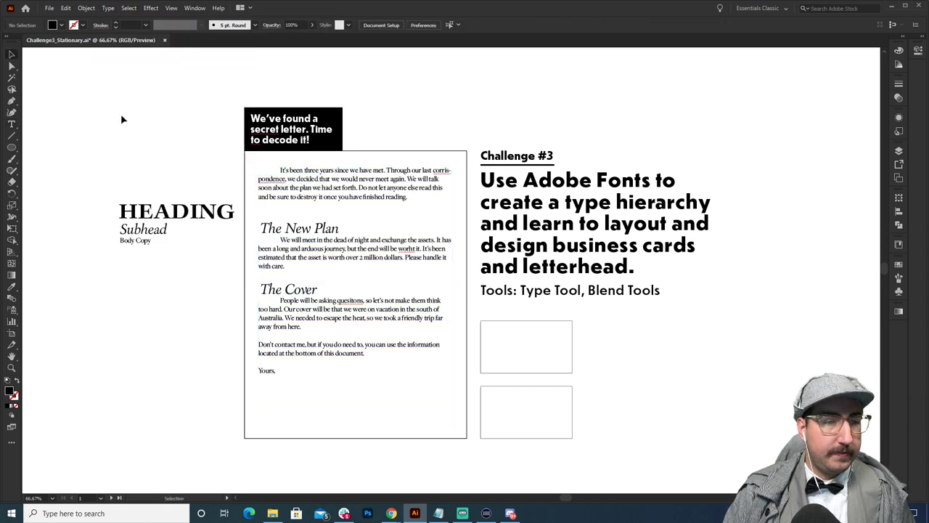
Step: Delete the indents from three letter paragraphs and the blank line above The New Plan
double_click(279, 241)
drag(280, 239, 259, 239)
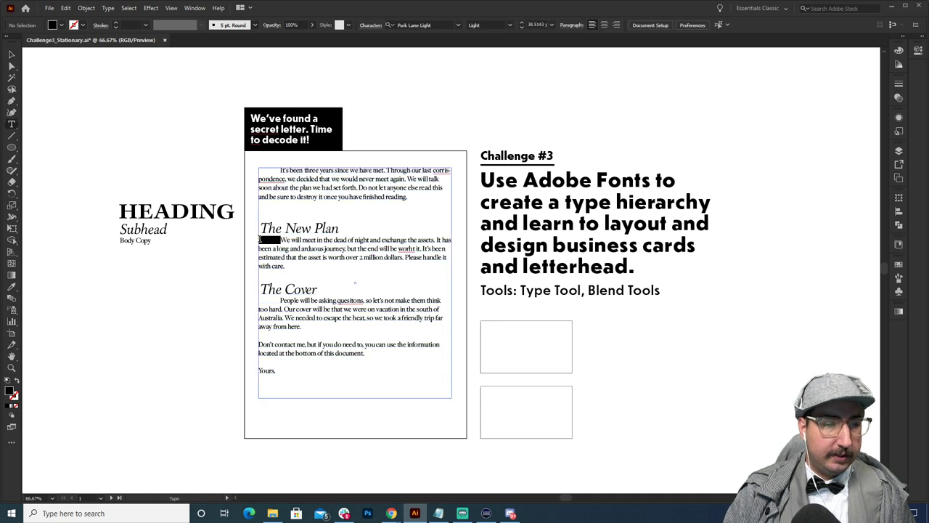
key(BackSpace)
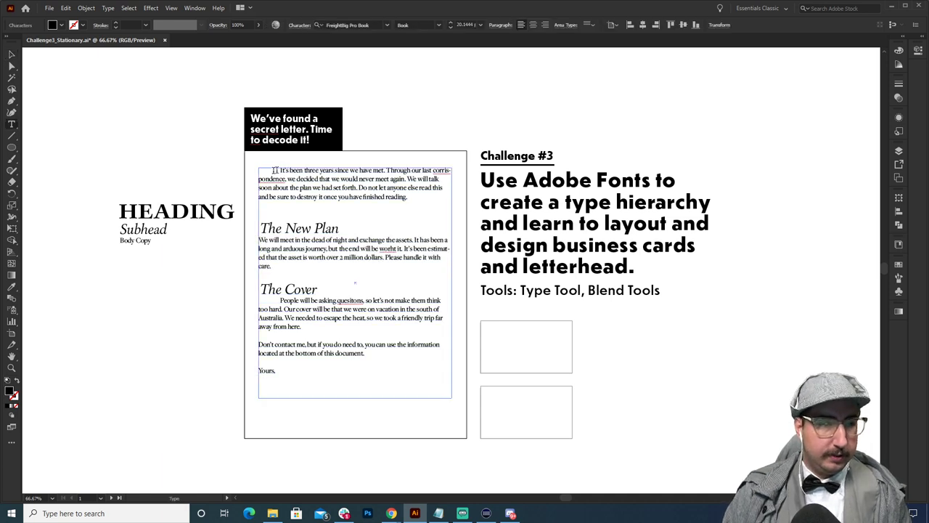
drag(276, 170, 260, 170)
key(BackSpace)
drag(277, 300, 259, 299)
key(BackSpace)
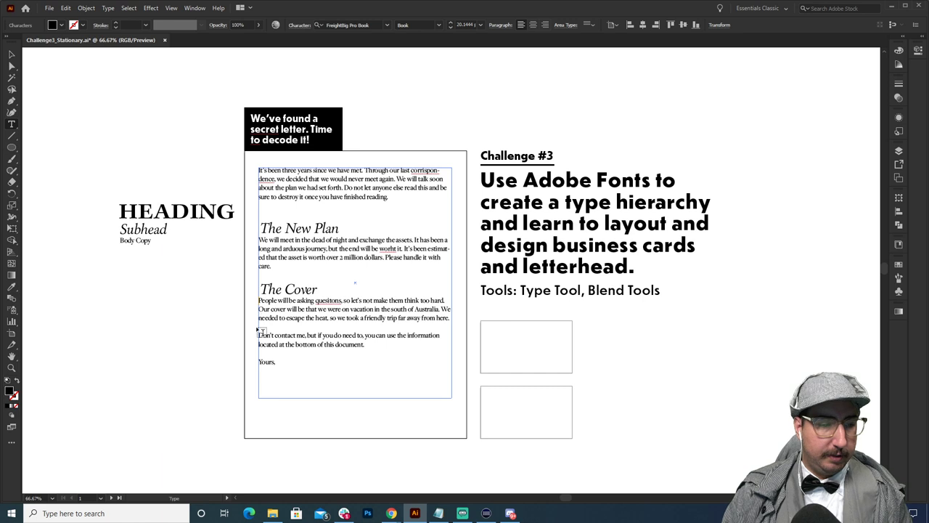
key(Escape)
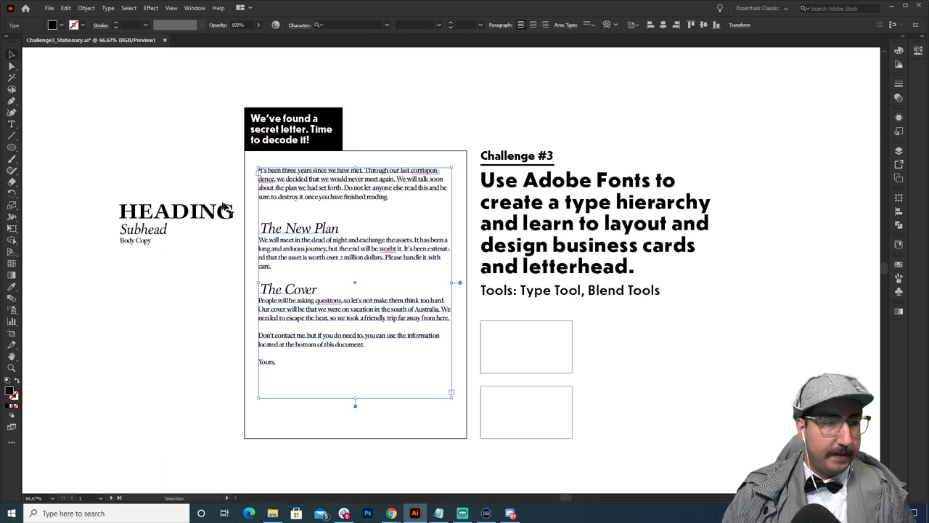
key(t)
click(259, 228)
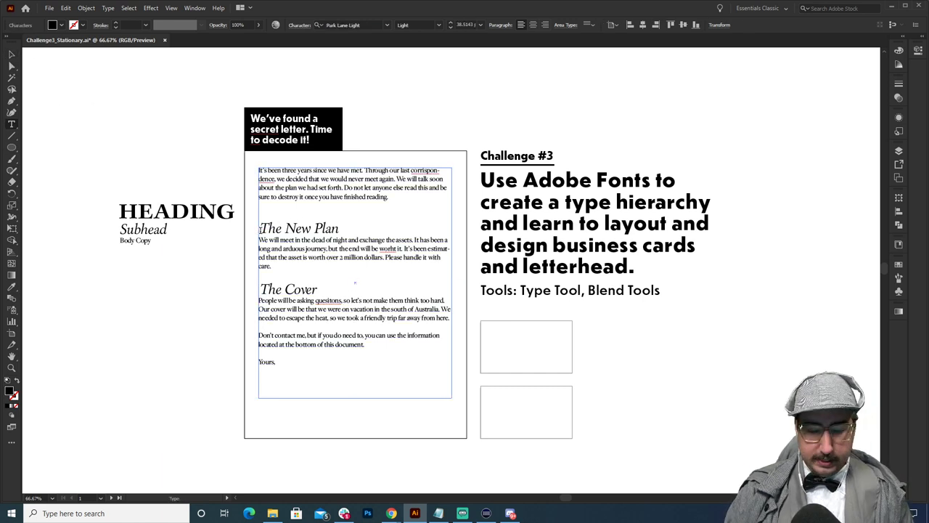
key(BackSpace)
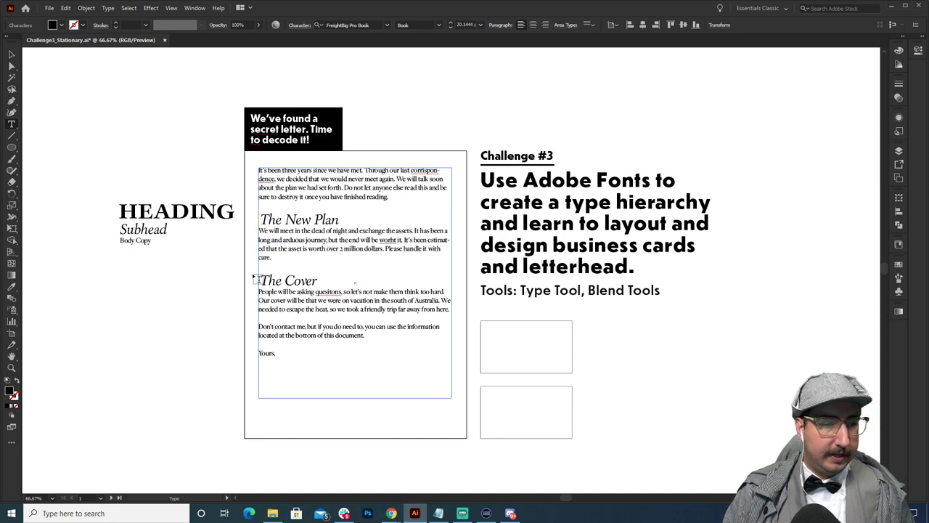
Step: Alt-drag a copy of HEADING to the top of the letter
click(11, 54)
click(167, 145)
drag(314, 227, 311, 269)
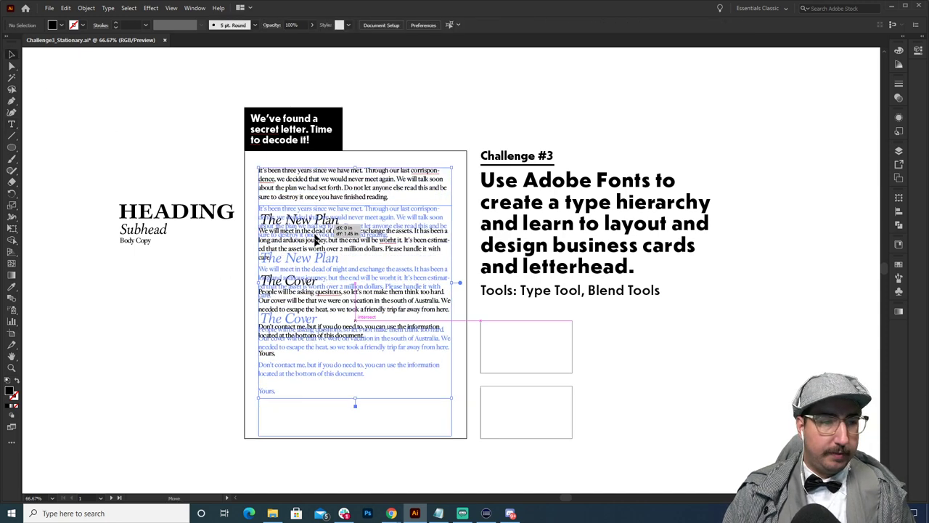
mouse_move(187, 210)
mouse_down()
mouse_move(287, 168)
mouse_move(336, 173)
mouse_up()
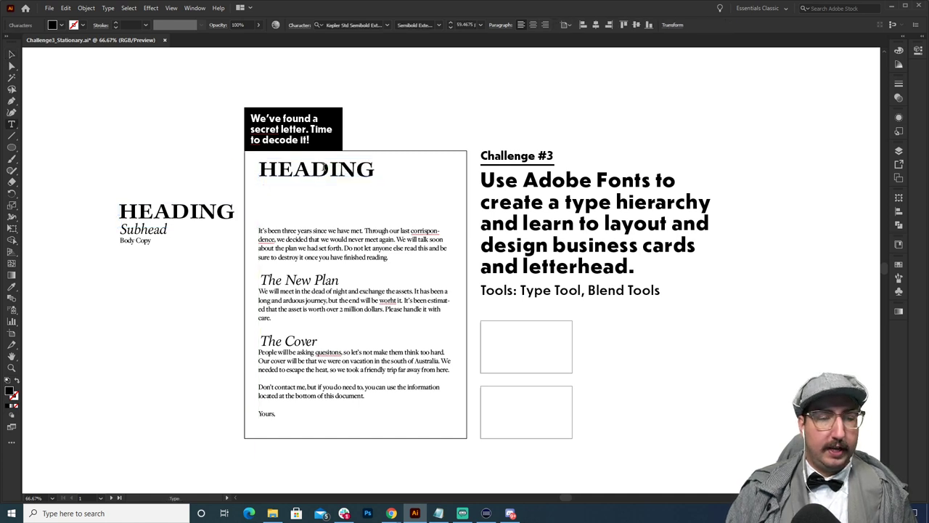
double_click(323, 169)
text(A LETTER )
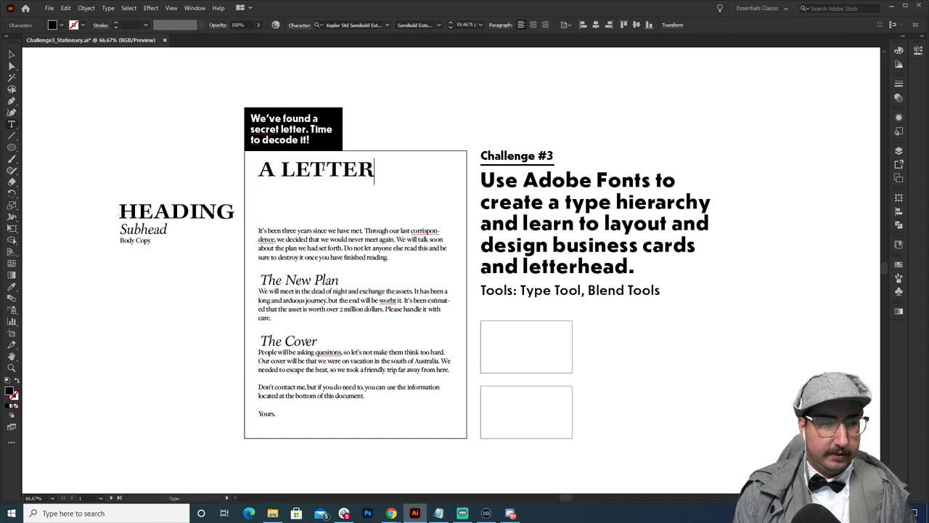
text(TO)
key(Return)
text(A FRIE)
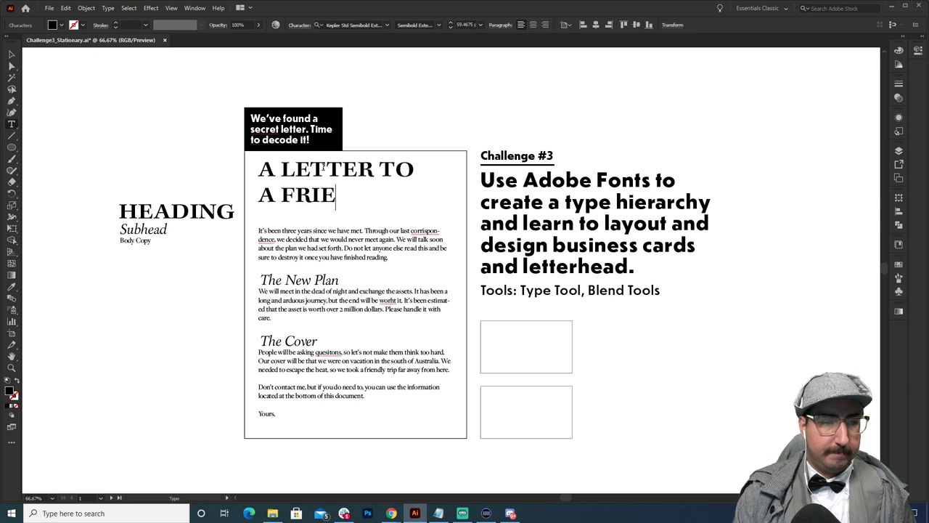
text(ND)
key(ctrl+a)
key(ctrl+t)
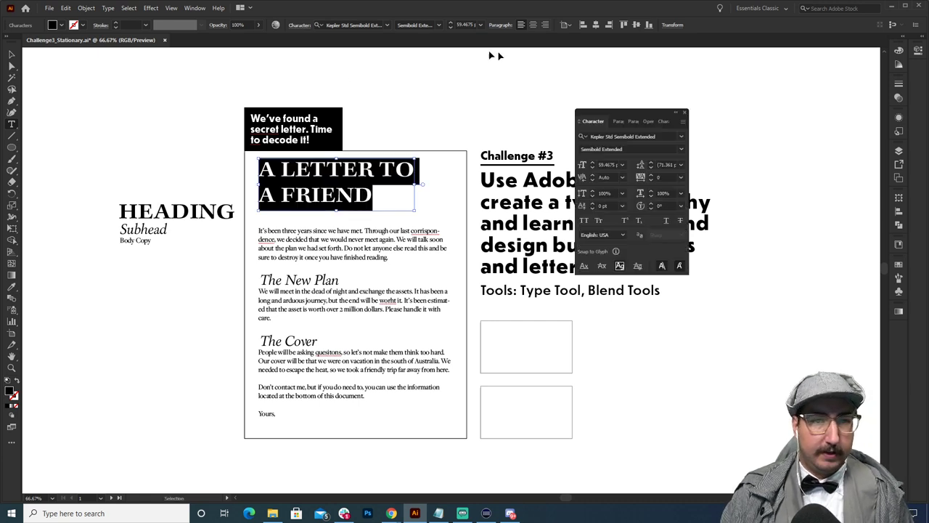
click(666, 164)
text(60)
key(Return)
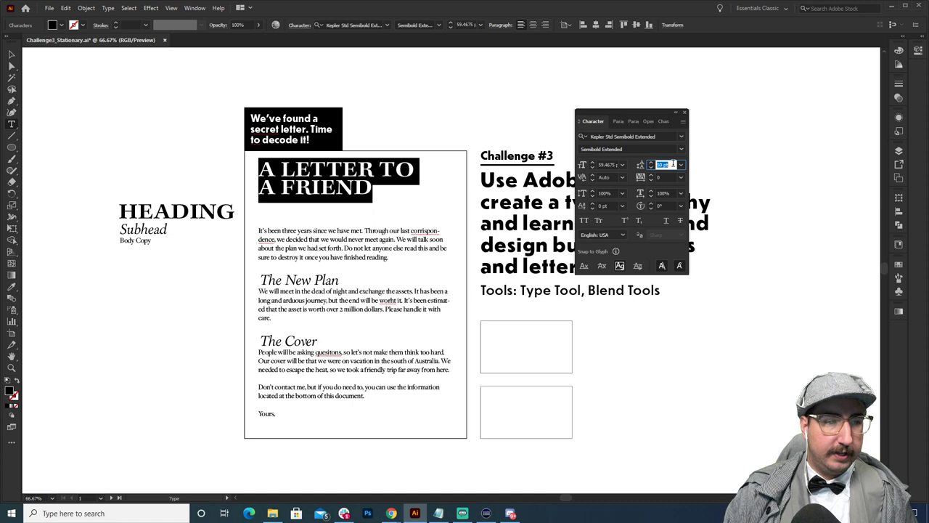
click(12, 55)
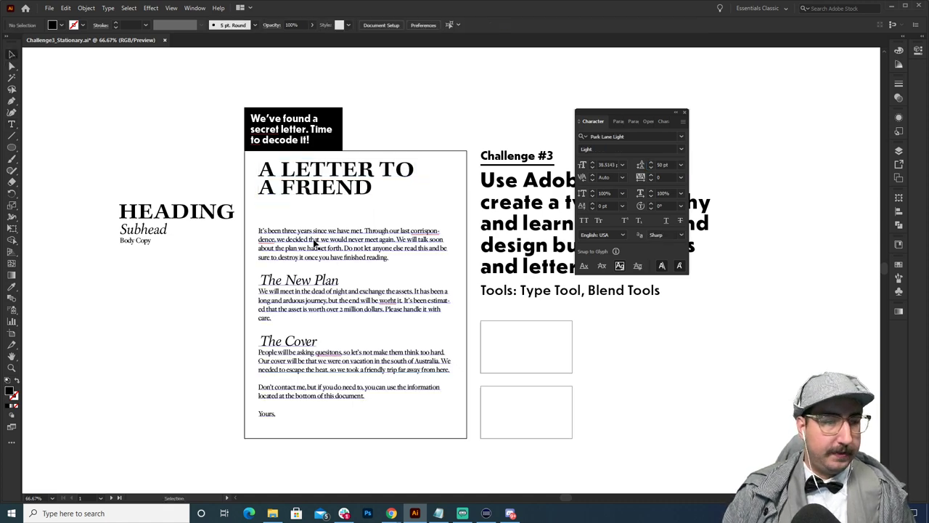
drag(318, 238, 318, 212)
click(353, 196)
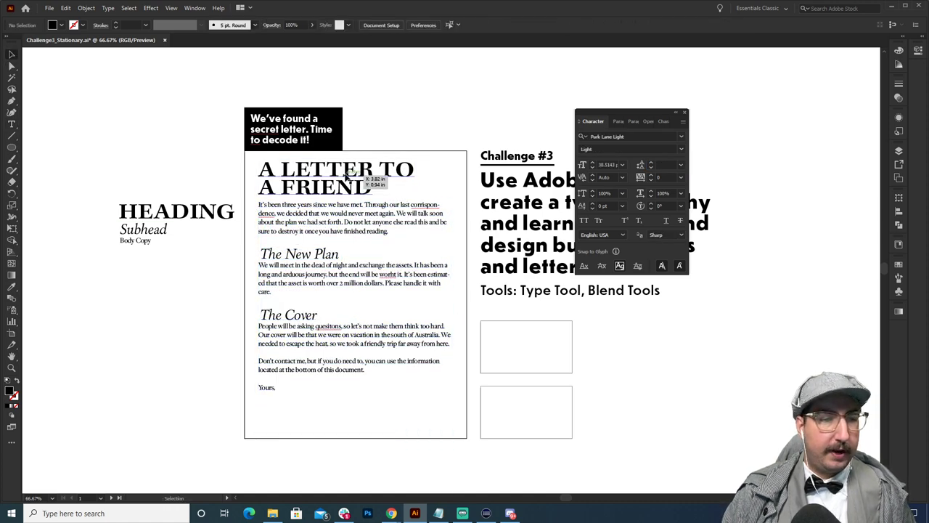
click(684, 114)
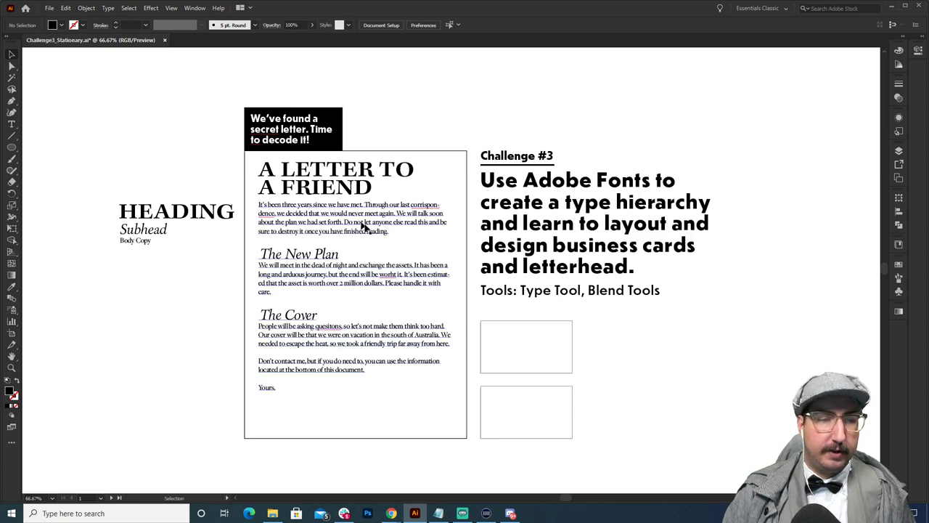
key(z)
click(272, 218)
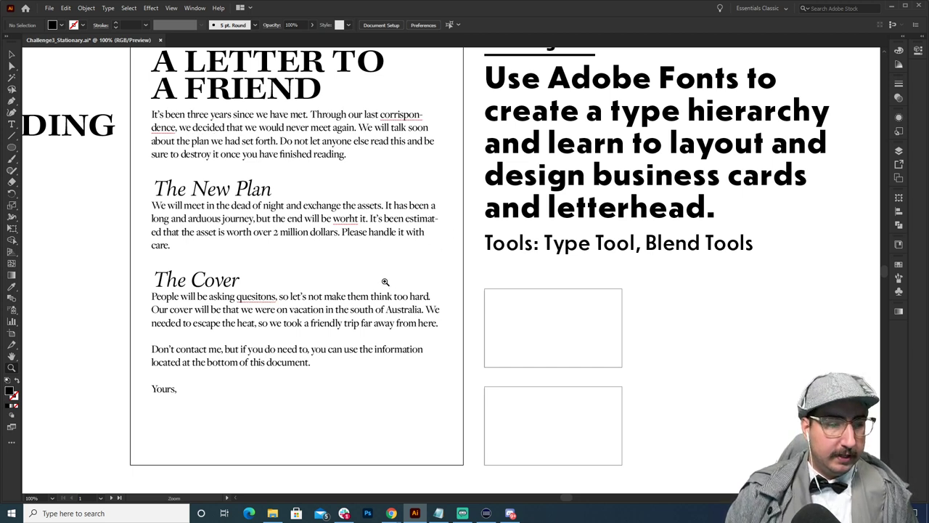
Step: Select all of the letter's body text and start a spelling check
click(390, 176)
drag(345, 198, 434, 189)
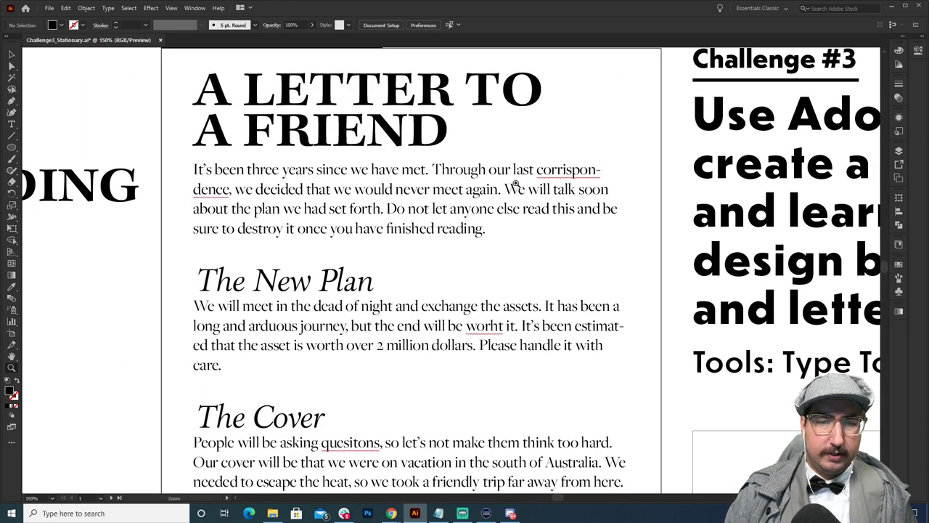
key(t)
click(293, 194)
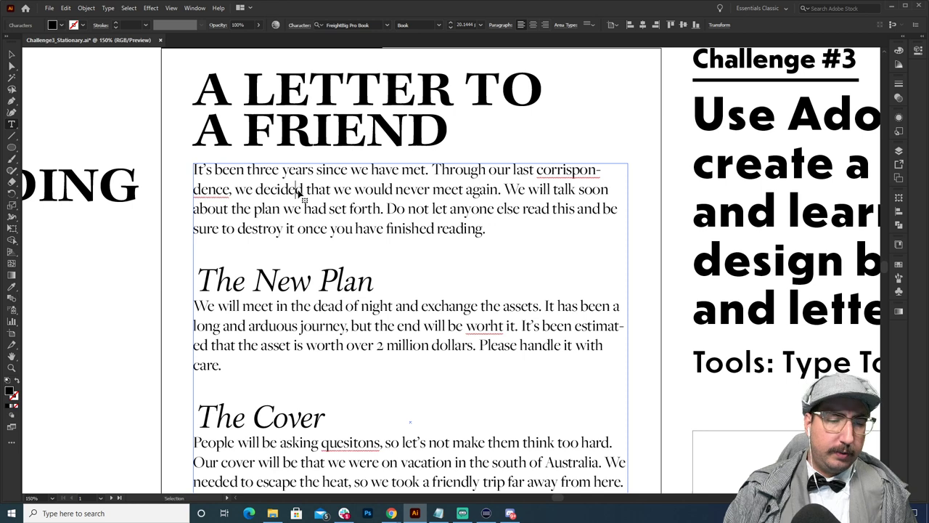
key(ctrl+a)
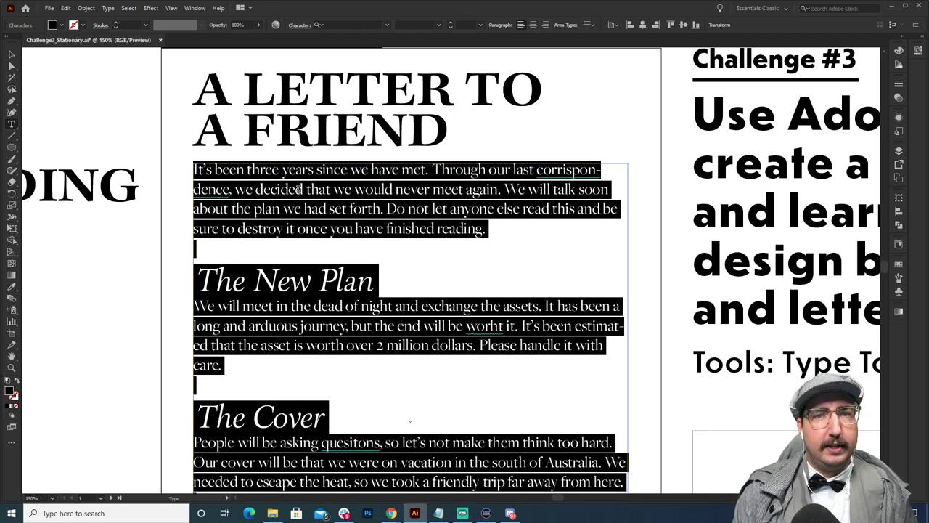
key(ctrl+i)
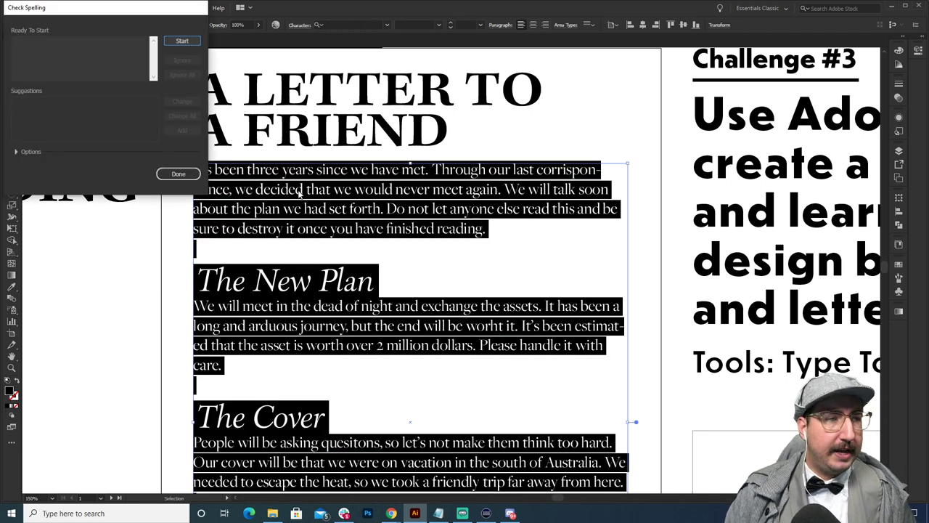
click(182, 41)
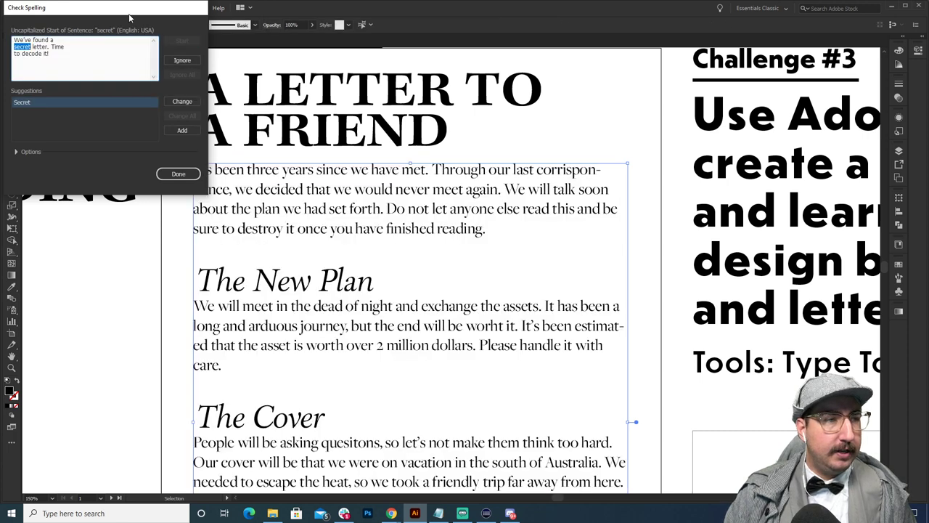
Step: Ignore 'secret' and 'to', and correct corrispondence, worht and quesitons to correspondence, worth and questions
mouse_move(131, 14)
mouse_down()
mouse_move(569, 226)
mouse_move(498, 193)
mouse_up()
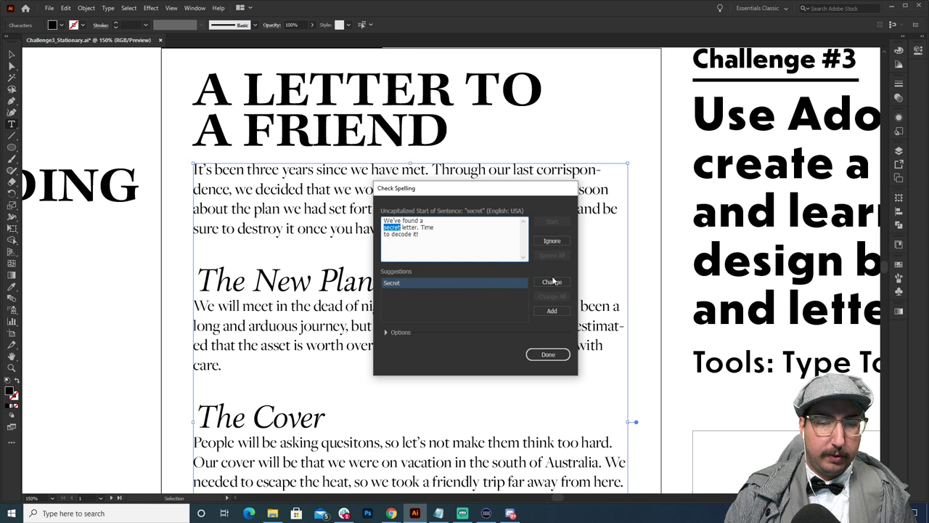
click(552, 241)
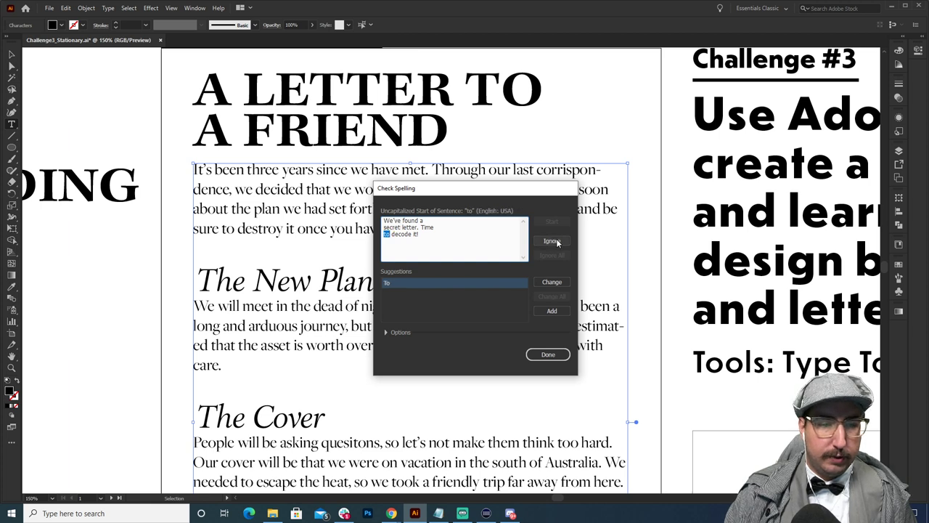
click(552, 241)
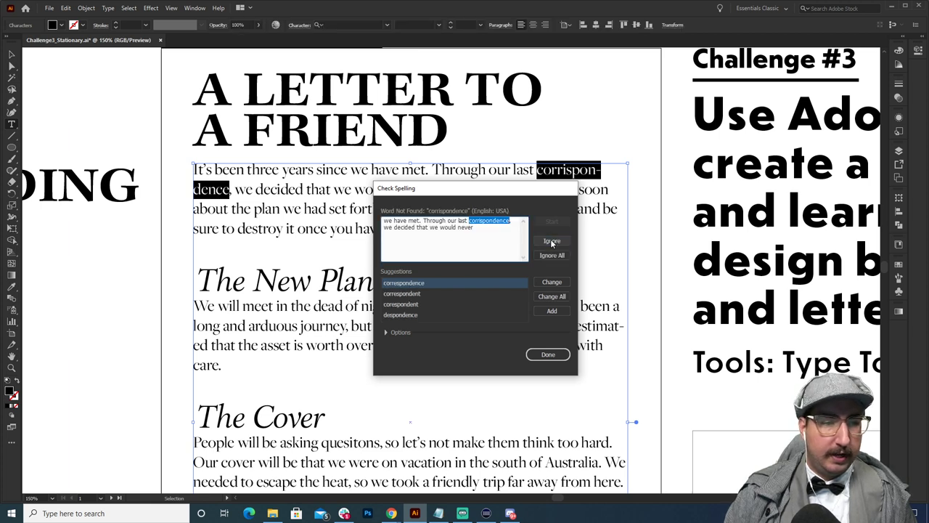
drag(473, 192, 560, 231)
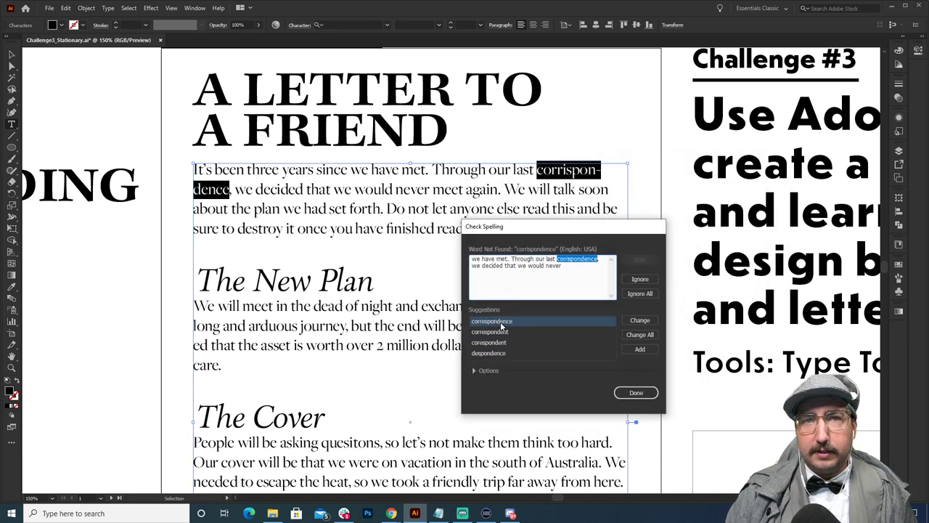
click(639, 321)
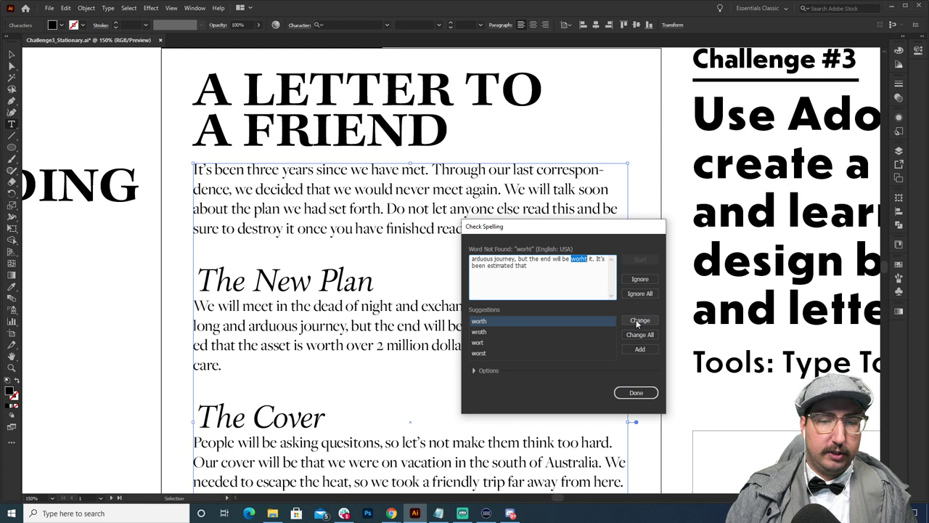
click(639, 322)
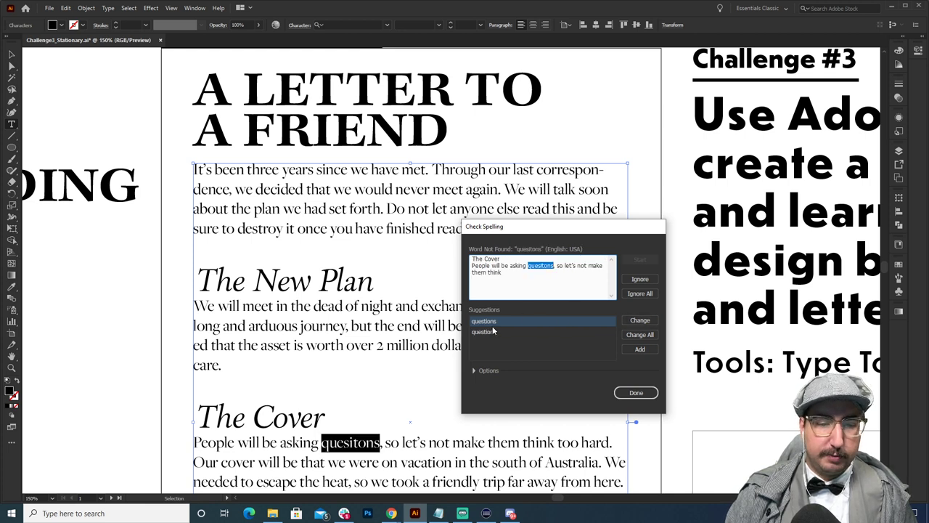
click(639, 322)
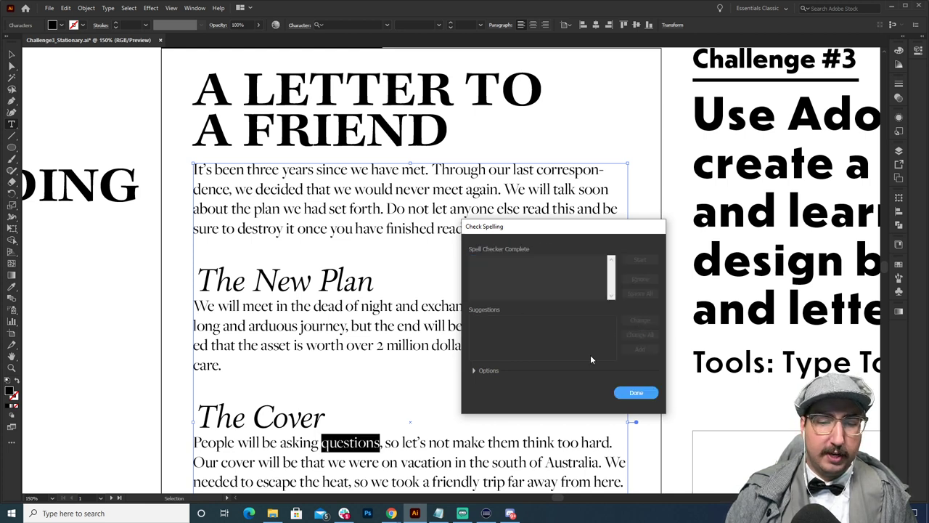
click(635, 392)
click(12, 54)
key(ctrl+shift+a)
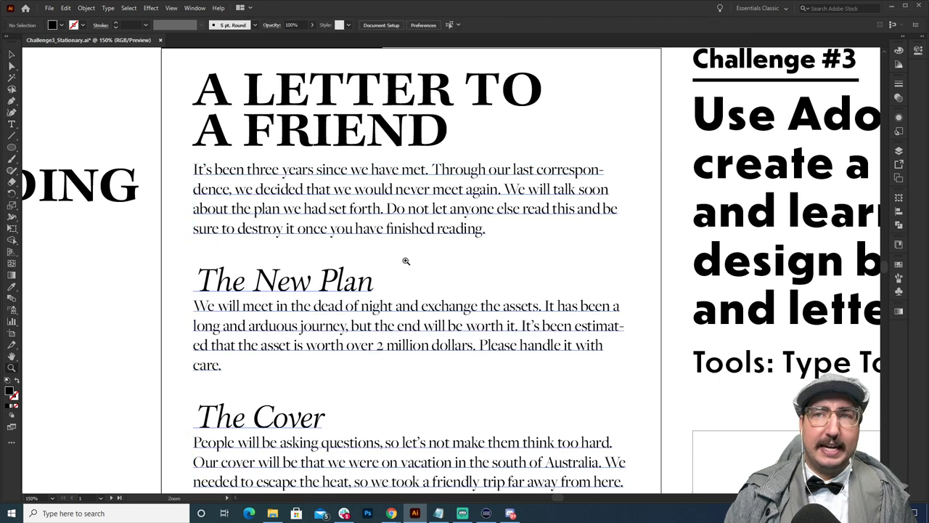
key(z)
alt+click(456, 281)
alt+click(462, 307)
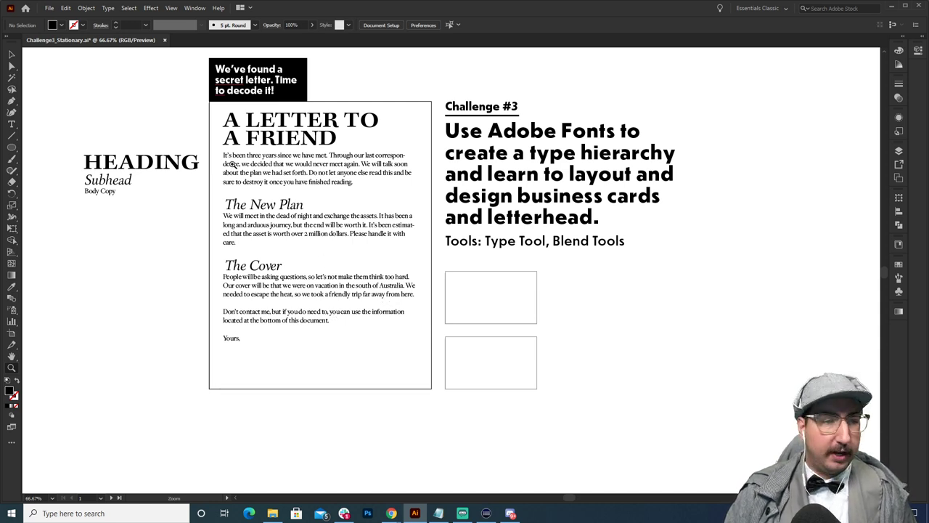
Step: Nudge the letter's body text frame slightly down
key(v)
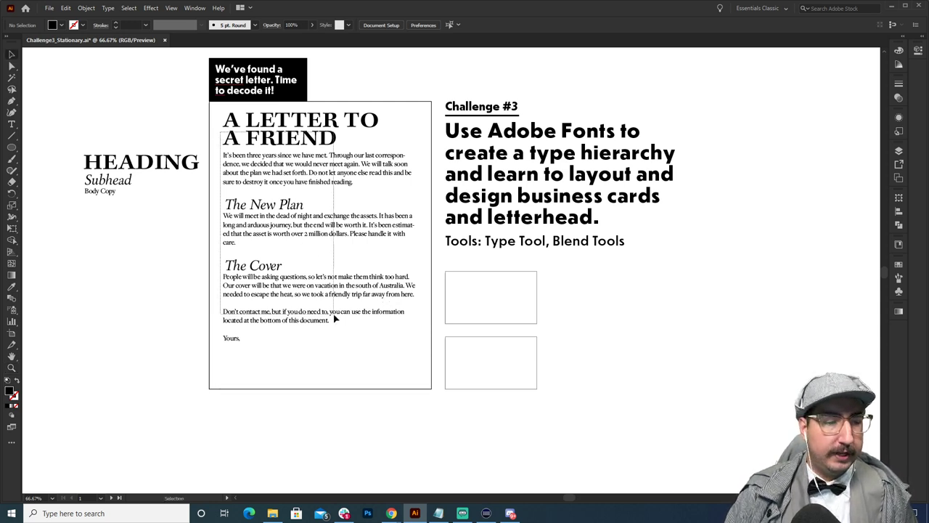
click(339, 330)
key(shift+Down)
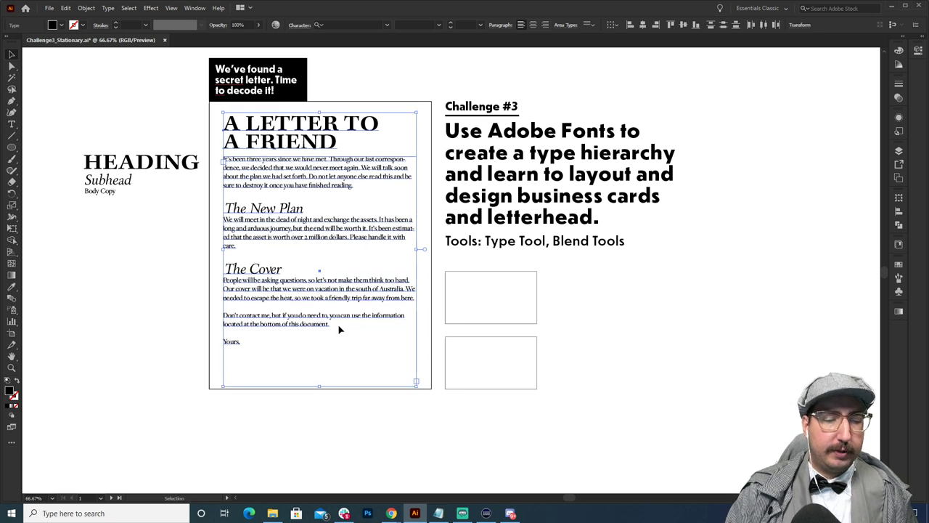
click(482, 332)
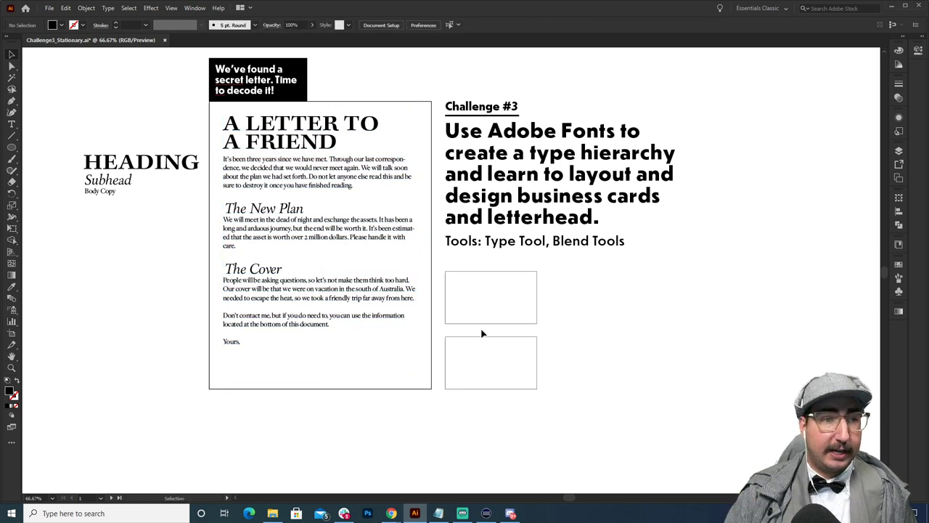
key(m)
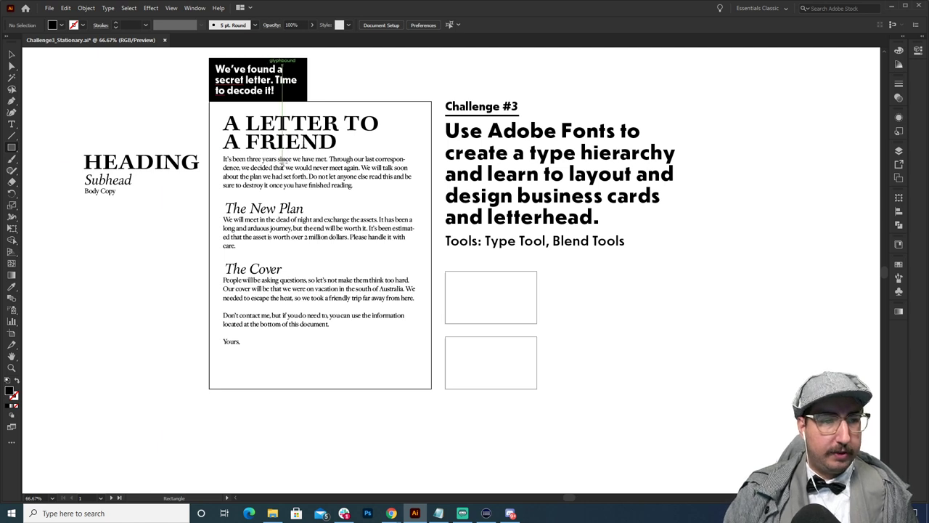
key(v)
Step: Uncheck Hyphenate in the Paragraph panel for the selected body text frame
click(326, 182)
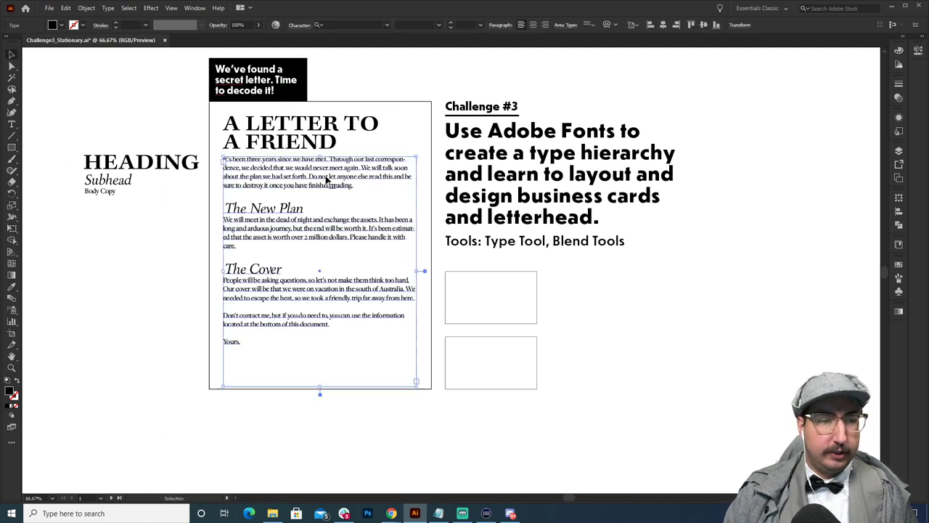
key(z)
click(438, 188)
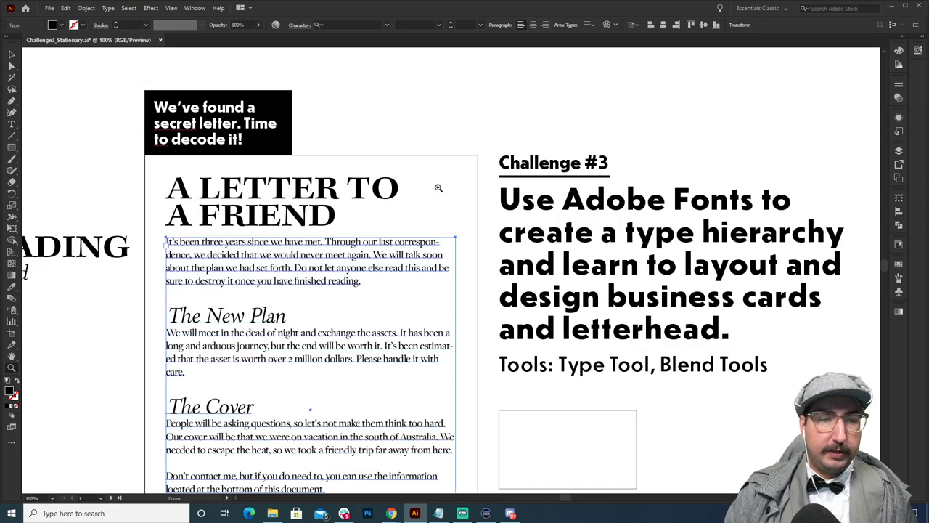
click(432, 250)
key(ctrl+t)
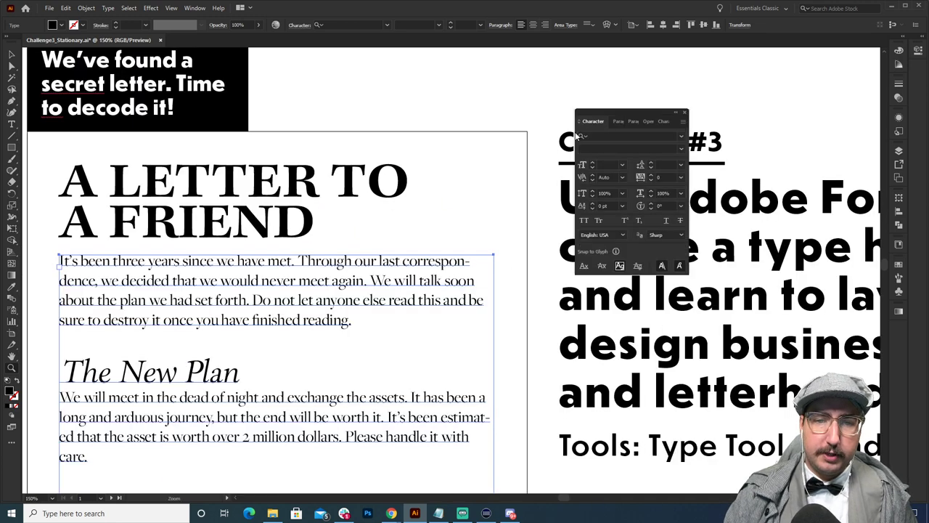
drag(596, 116, 521, 114)
click(542, 120)
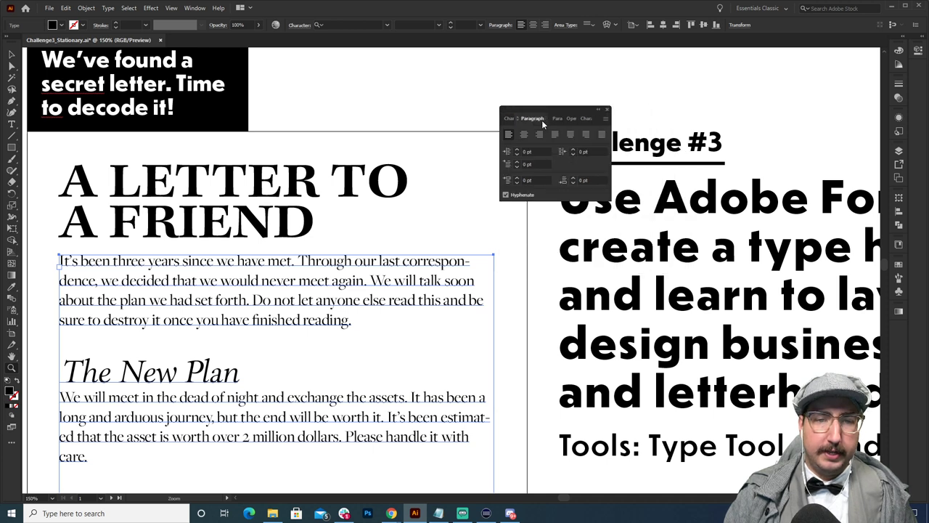
click(506, 195)
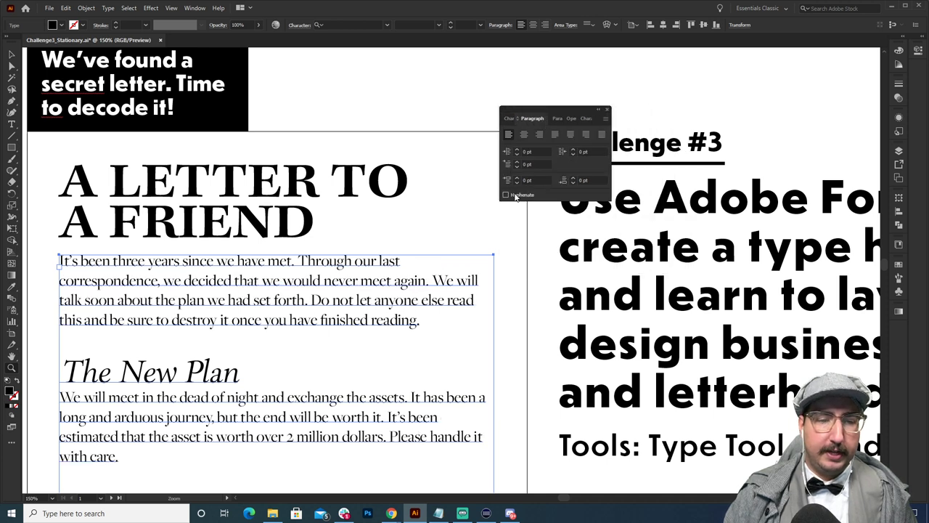
click(607, 111)
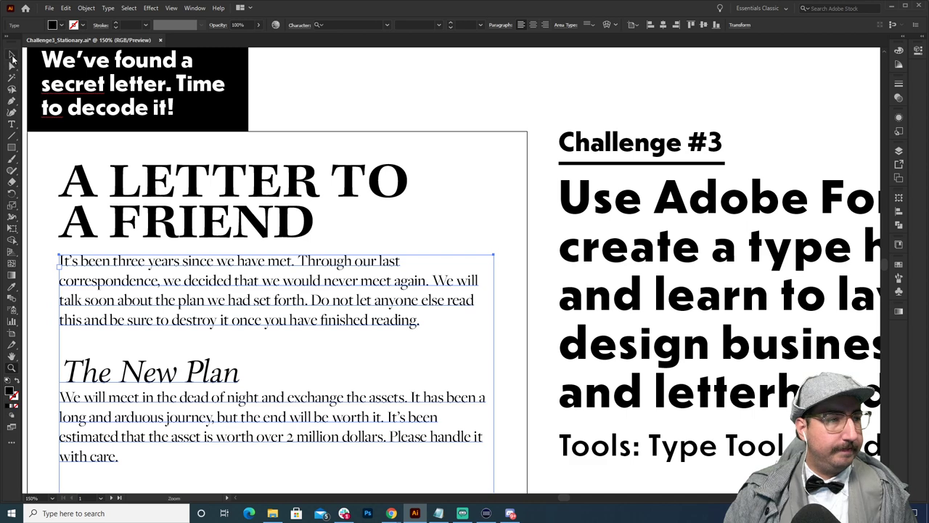
click(352, 114)
key(ctrl+1)
drag(473, 379, 405, 205)
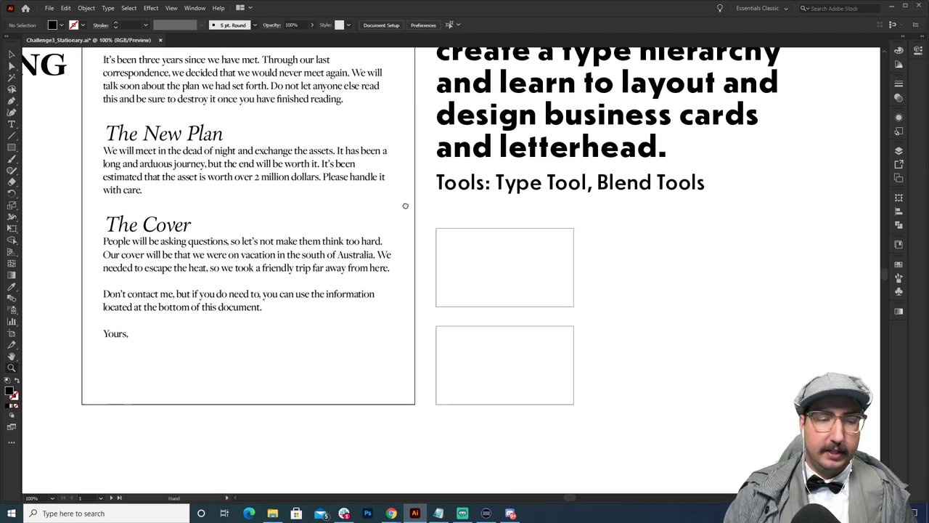
key(ctrl+minus)
drag(443, 252, 382, 290)
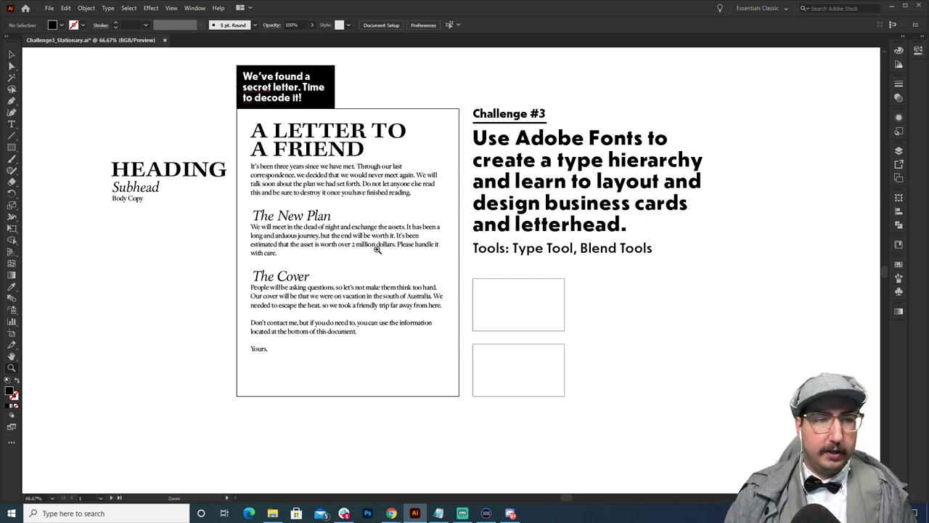
Step: Draw a black rectangle along the letter's bottom edge, stretched to the full 8.5 in width
key(m)
drag(237, 397, 457, 367)
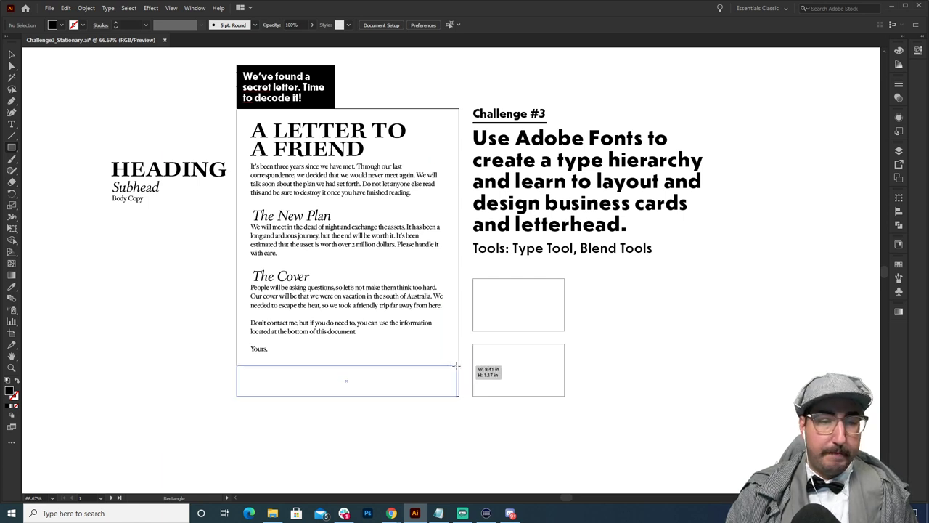
key(v)
drag(458, 367, 459, 382)
click(494, 342)
click(451, 380)
click(512, 335)
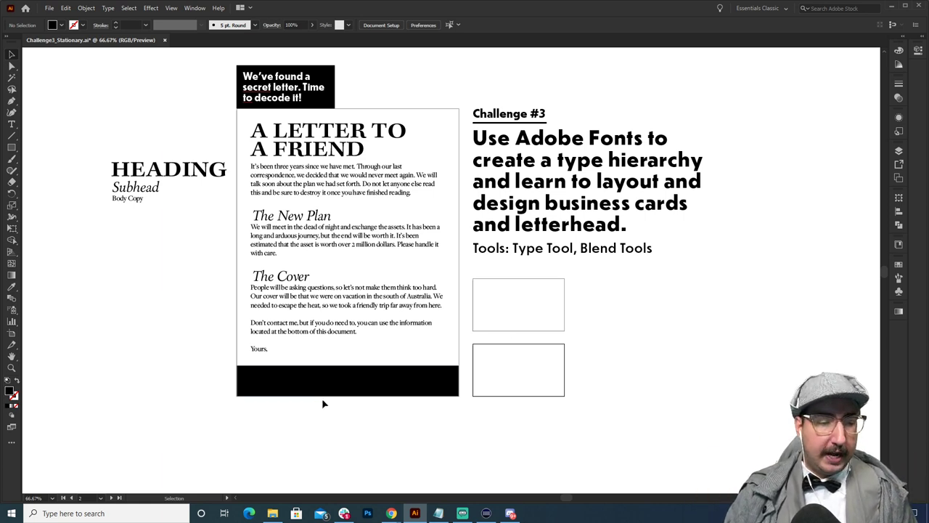
key(z)
click(377, 369)
Step: Add the text 'HOCH DETECTIVE SERVICES' below the letter
click(429, 285)
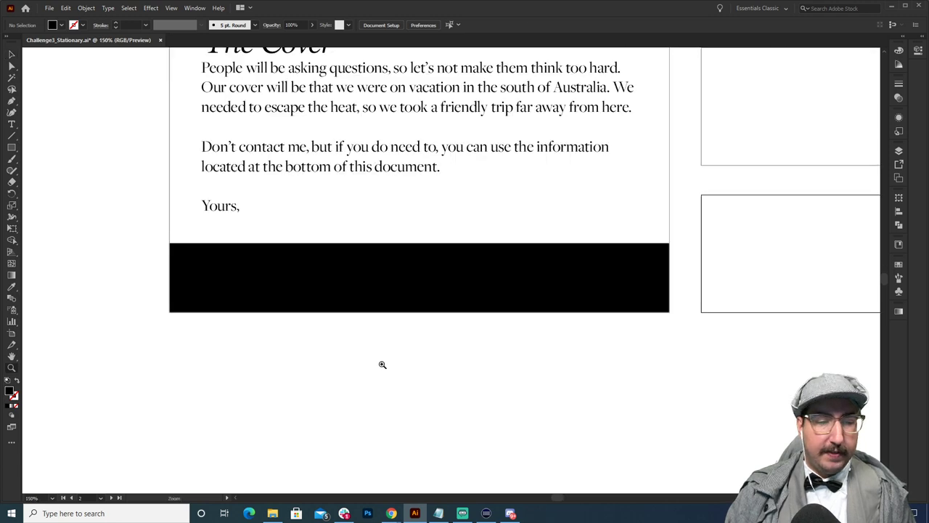
key(t)
click(382, 363)
text(HOCH )
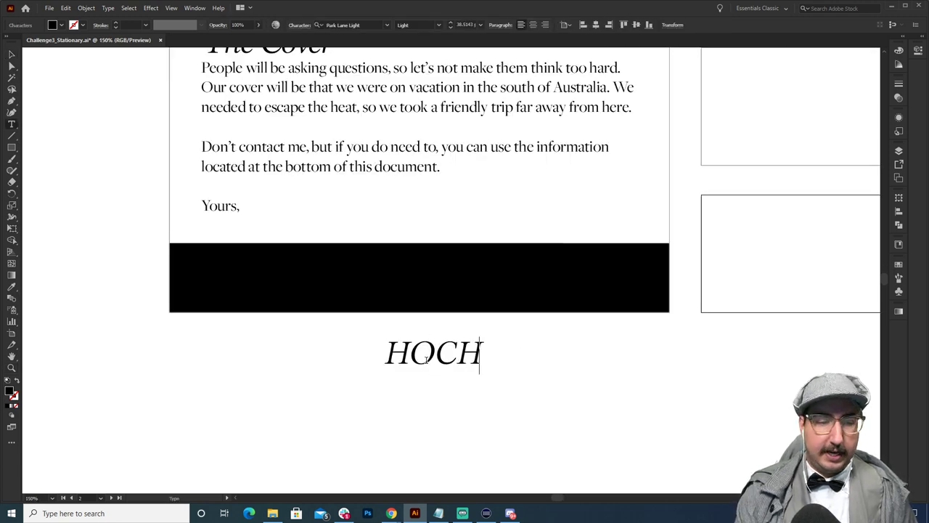
text(DETECTIVE)
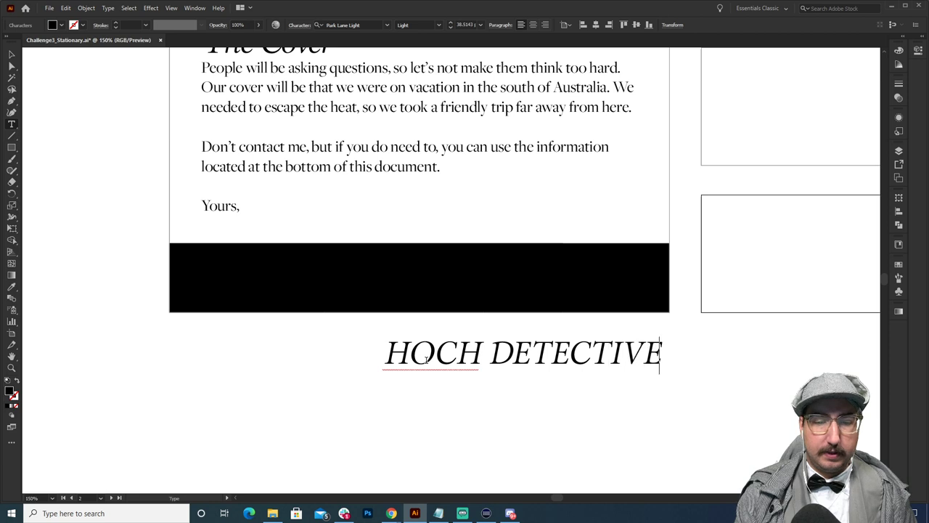
text( SERVICES)
key(ctrl+a)
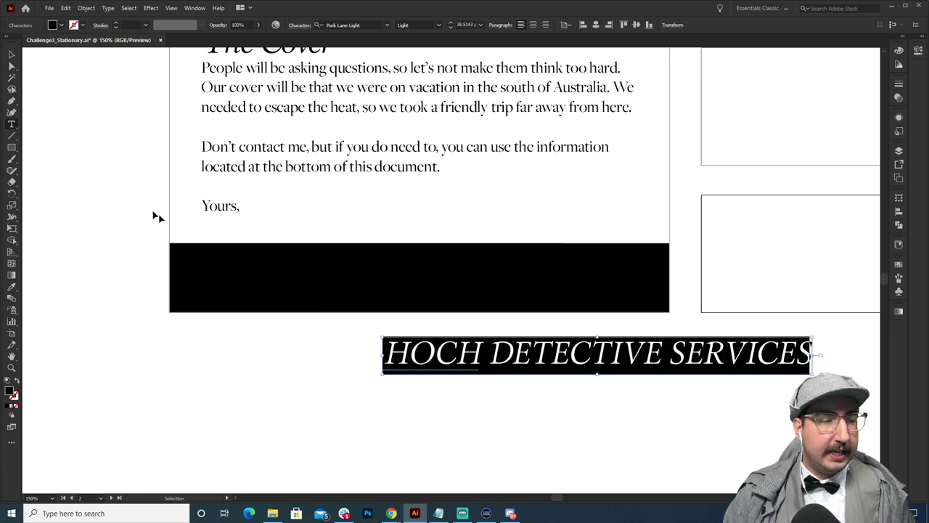
key(Escape)
Step: Make the title white and centre-aligned, and move it into the black footer bar
key(ctrl+shift+a)
key(z)
key(ctrl+minus)
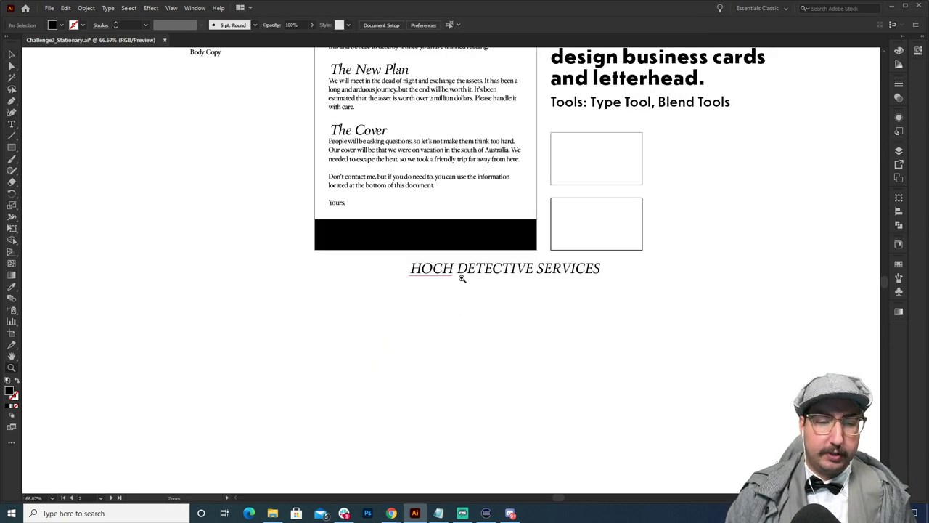
key(v)
click(464, 273)
key(i)
click(497, 109)
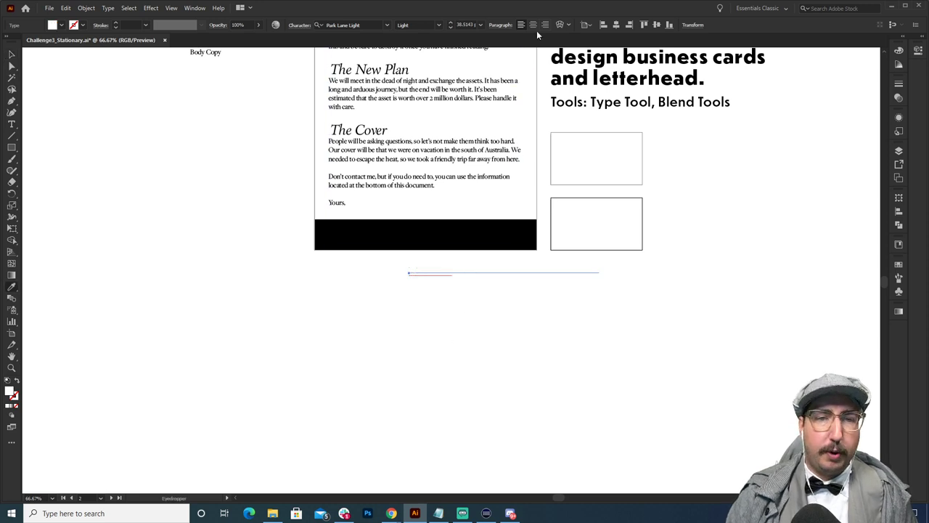
click(536, 25)
key(v)
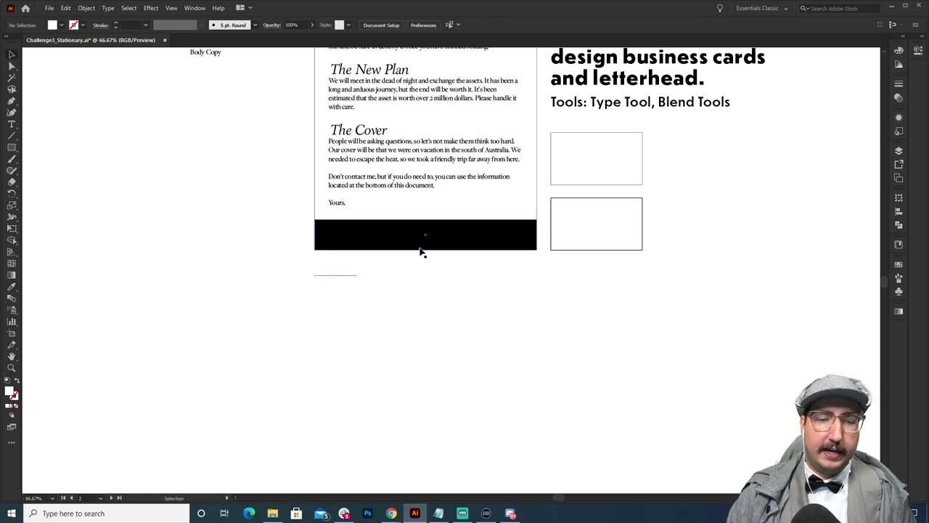
drag(453, 274, 478, 245)
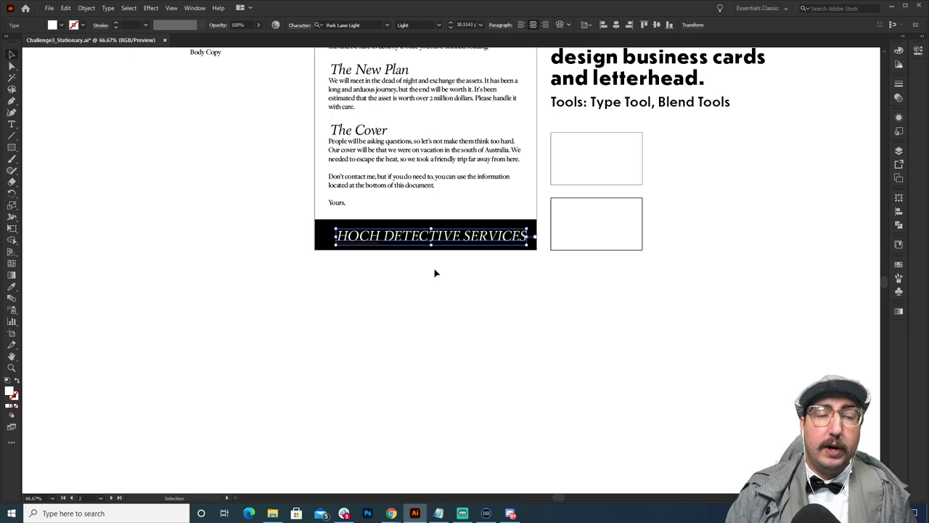
Step: Give the title the 'A LETTER TO A FRIEND' heading style in white, shrink it and centre it in the band
drag(436, 272, 410, 390)
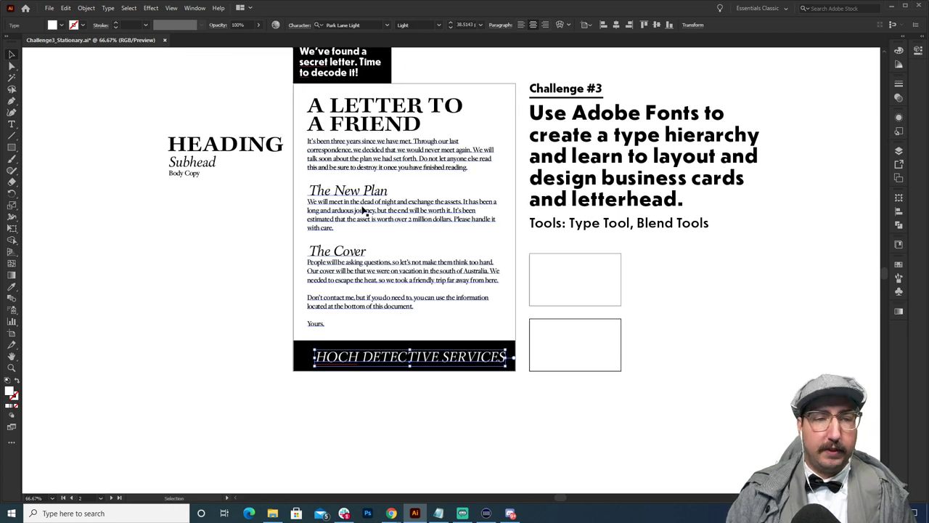
key(i)
click(381, 105)
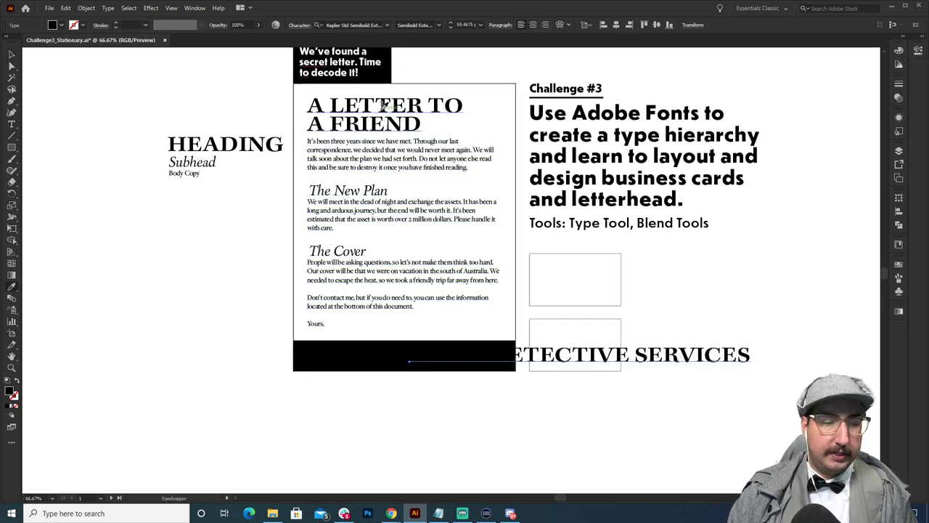
click(289, 390)
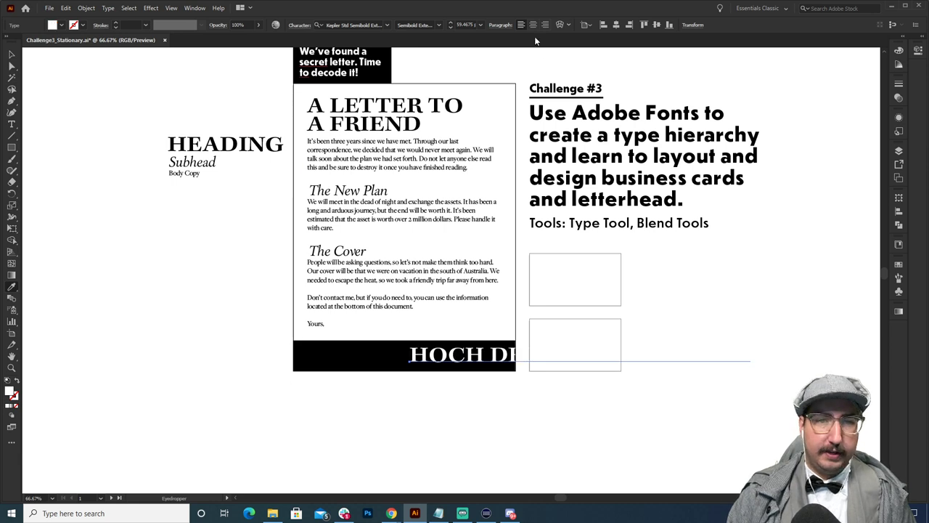
click(347, 52)
click(11, 51)
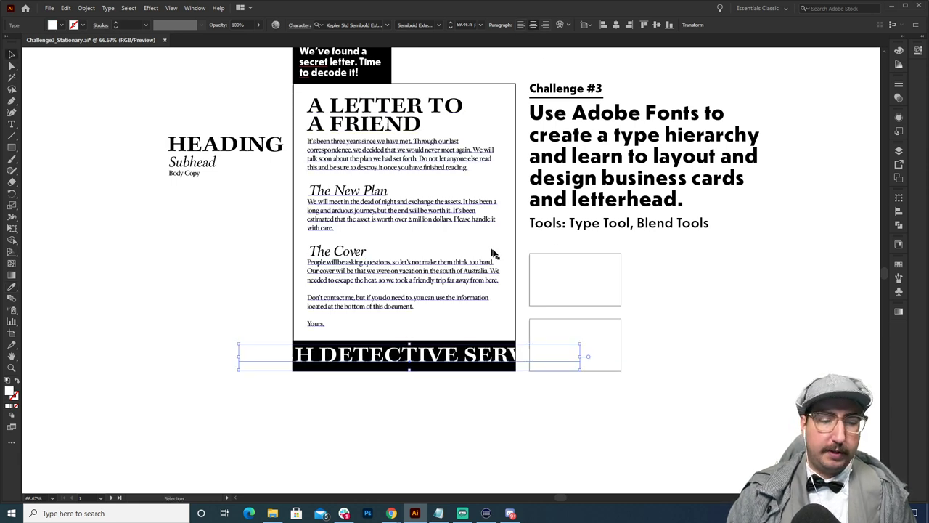
mouse_move(675, 199)
mouse_down()
mouse_move(581, 266)
mouse_move(592, 243)
mouse_up()
click(616, 25)
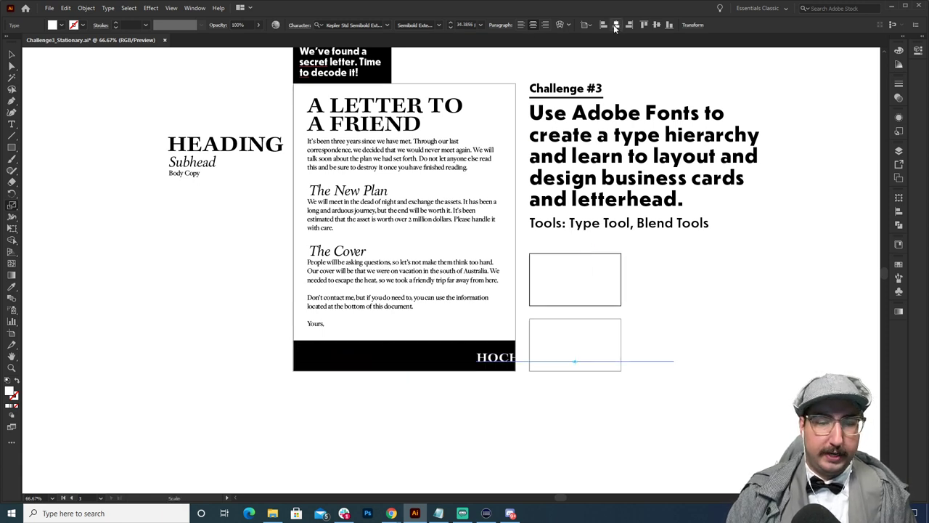
drag(531, 302, 305, 297)
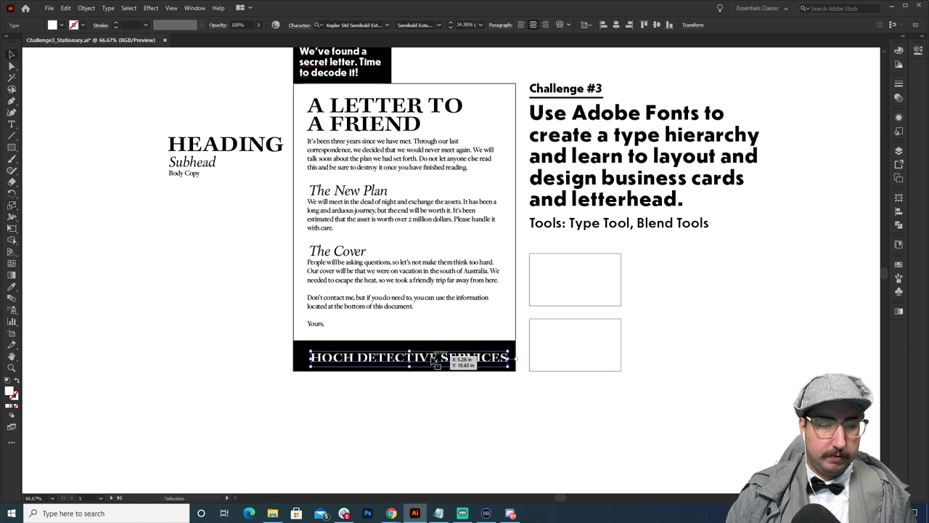
key(Up)
key(Up)
key(Up)
Step: Copy a short phrase of body text and paste it as a new text object near the footer
click(591, 314)
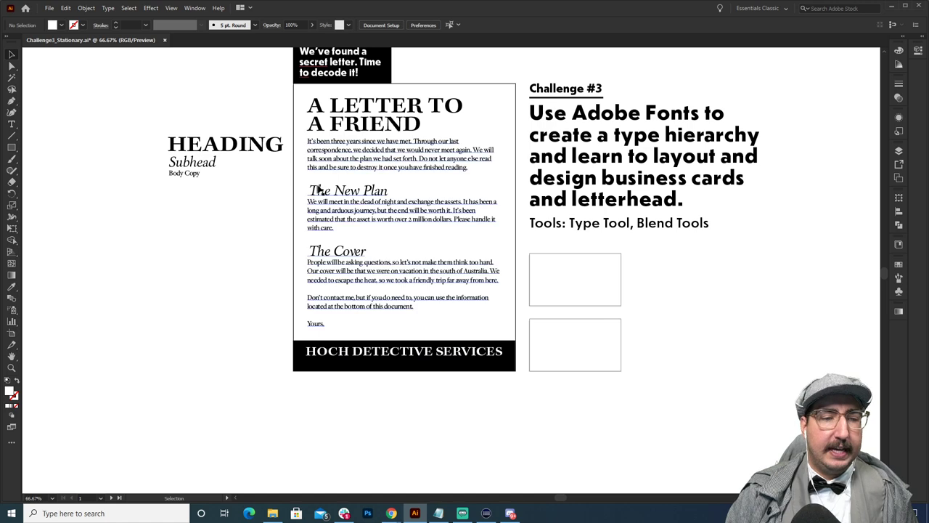
double_click(352, 149)
drag(352, 149, 388, 150)
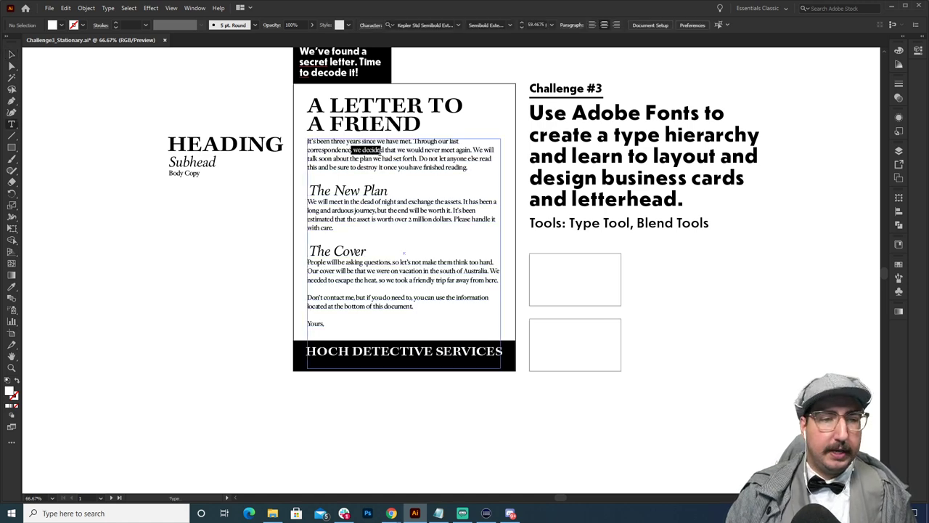
key(Escape)
key(z)
click(374, 308)
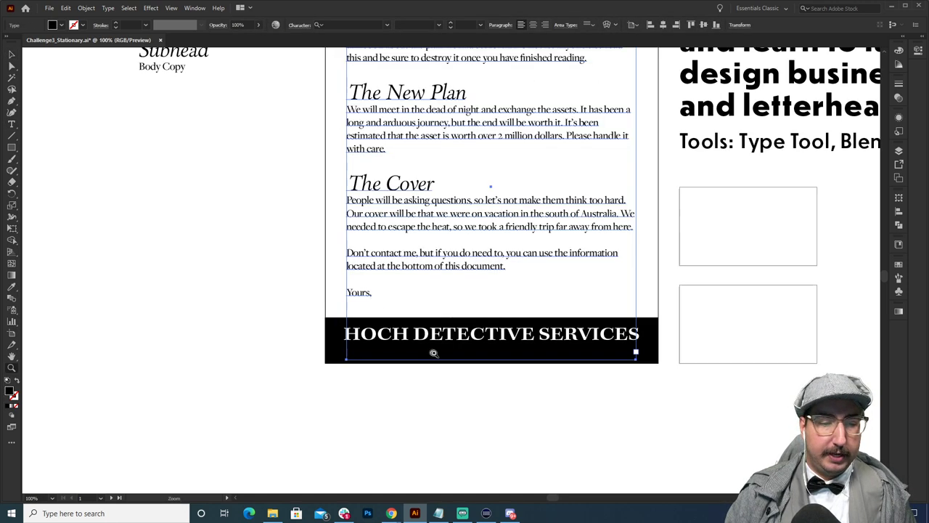
click(465, 370)
click(371, 339)
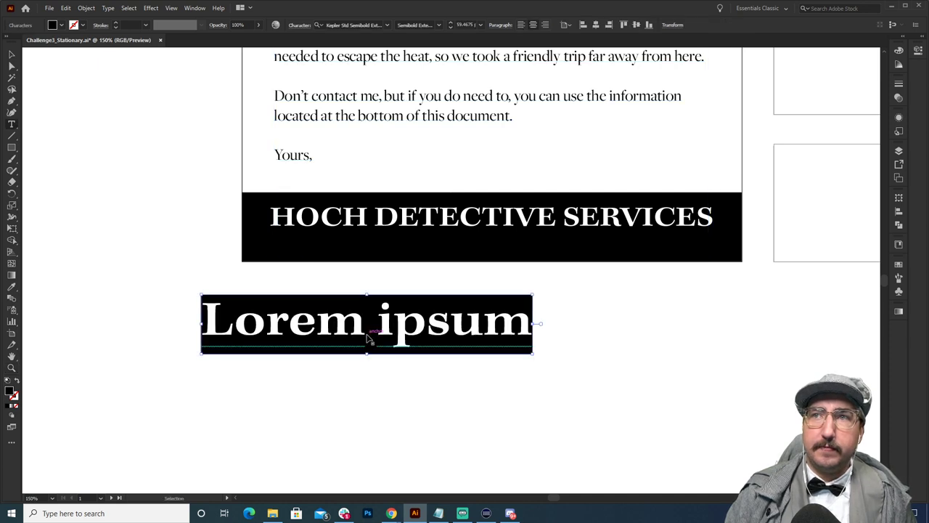
text(, we decided t)
key(ctrl+a)
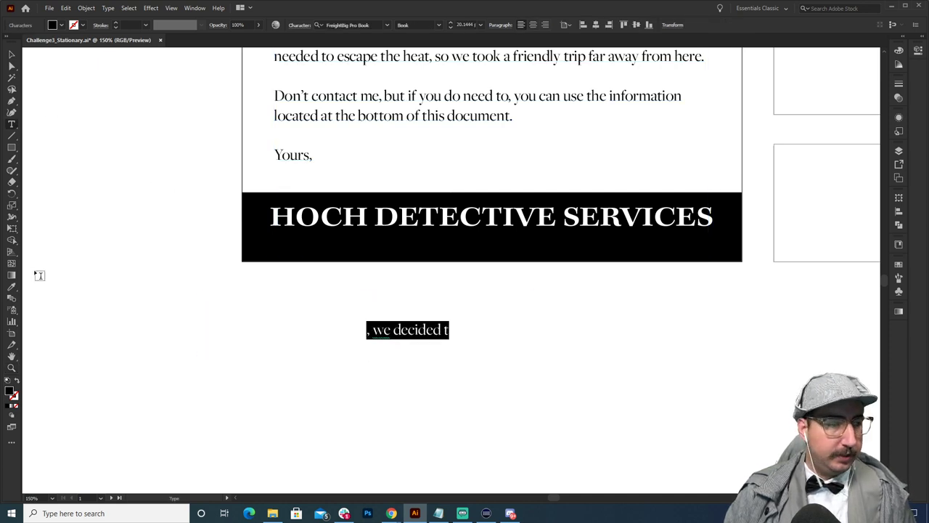
Step: Make the pasted text white and centre it beneath the footer heading
click(13, 287)
click(222, 290)
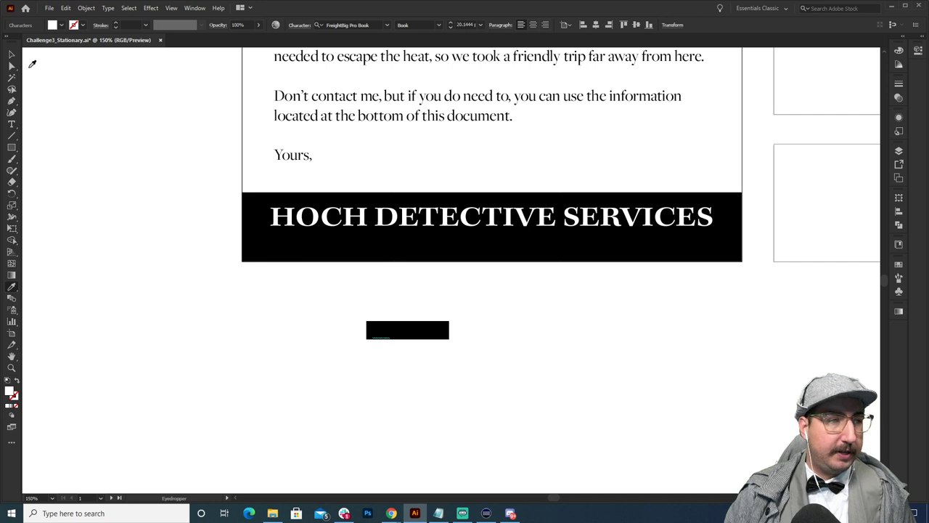
key(v)
drag(409, 332, 493, 247)
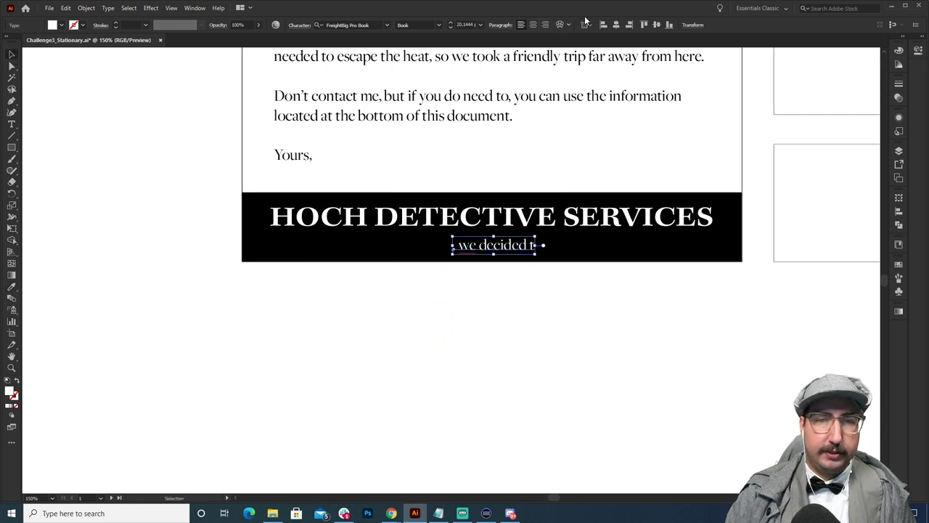
click(535, 26)
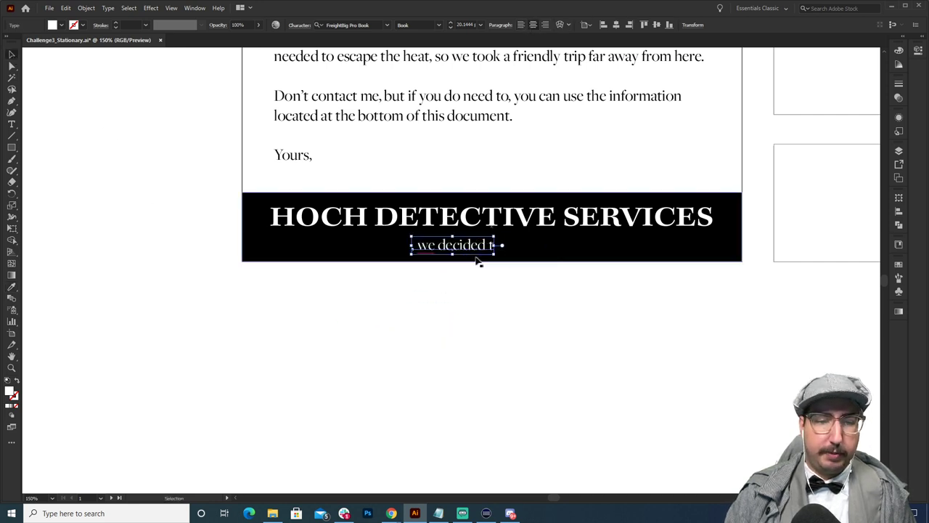
click(616, 24)
Step: Replace the text with the contact e-mail, phone number and social handle, positioned under the heading
double_click(512, 246)
key(ctrl+a)
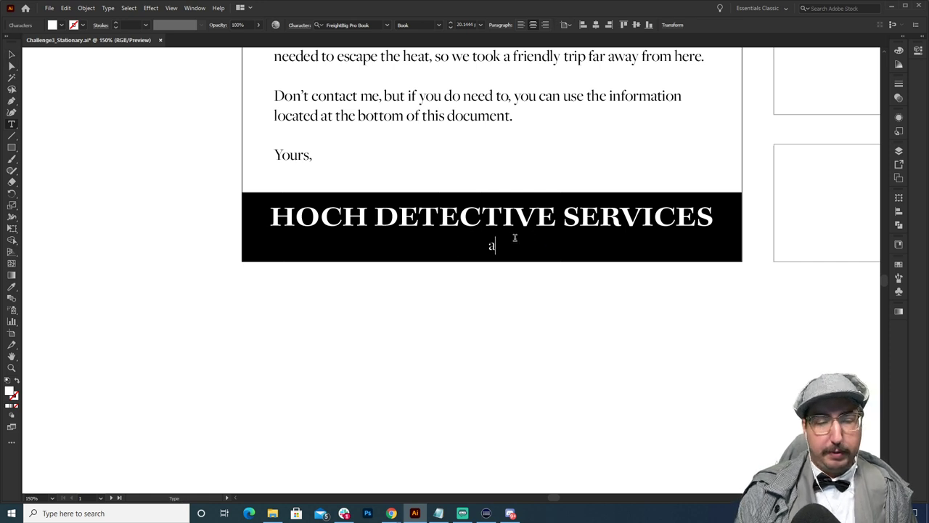
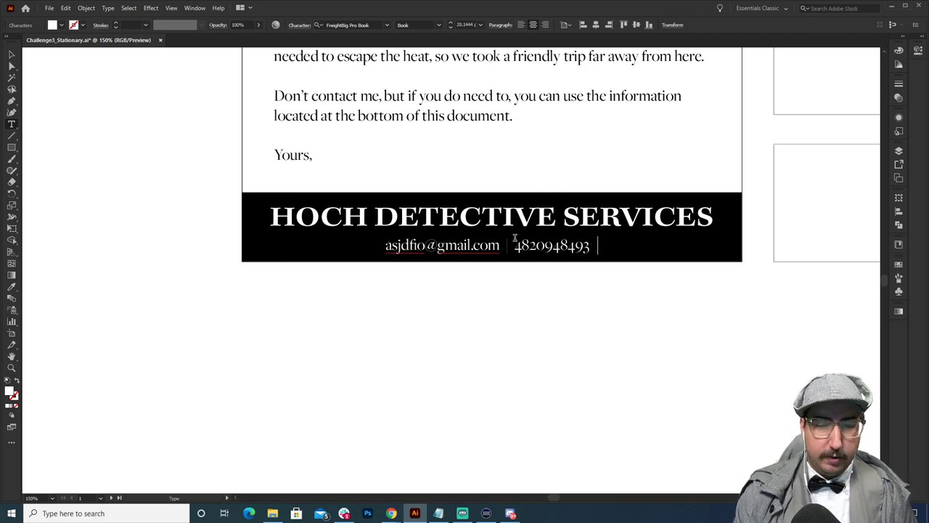
text( @Hoc)
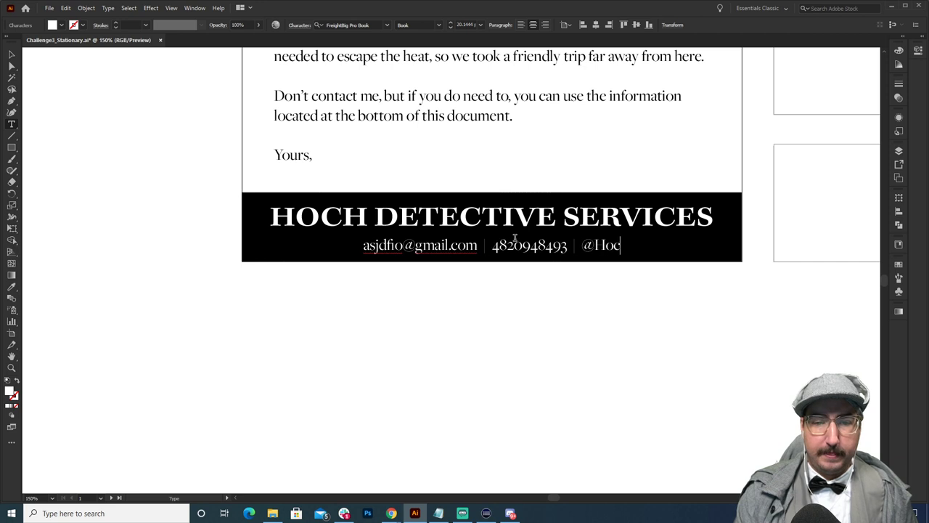
text(hDotCo)
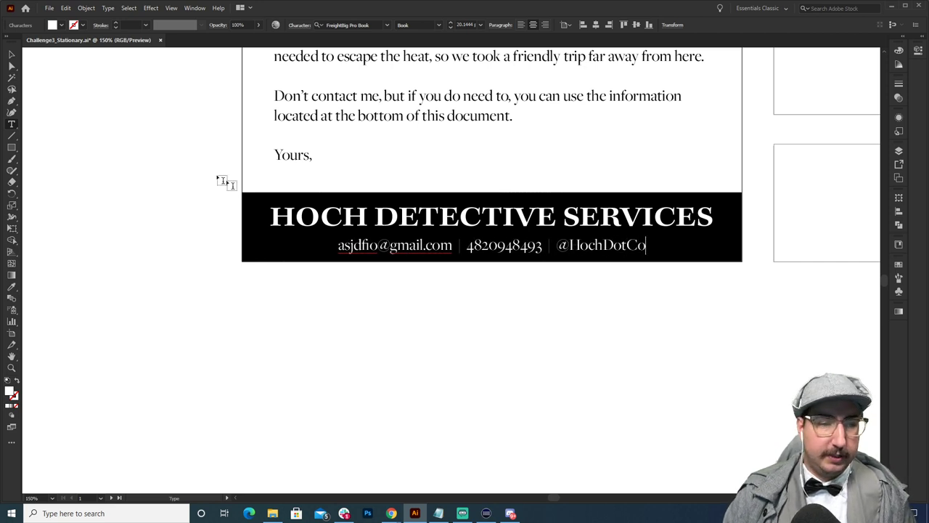
key(Escape)
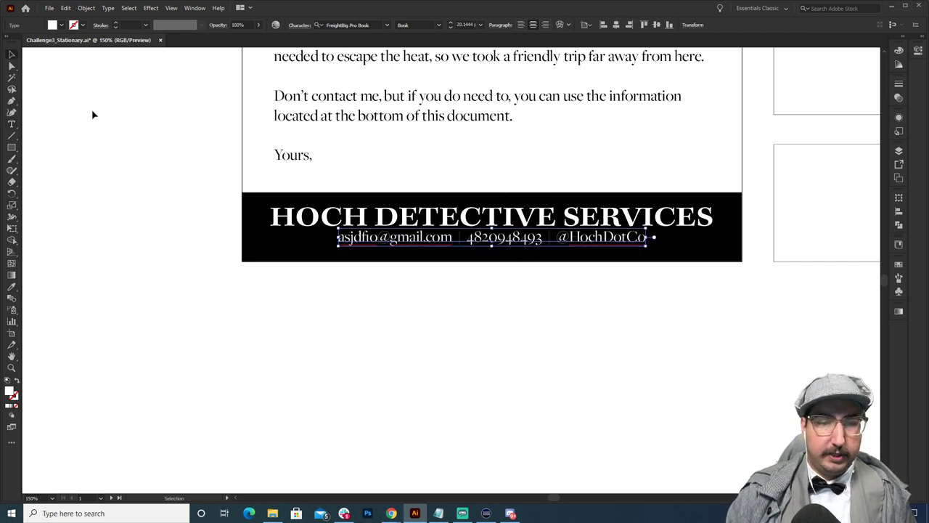
drag(272, 215, 295, 229)
click(480, 175)
key(z)
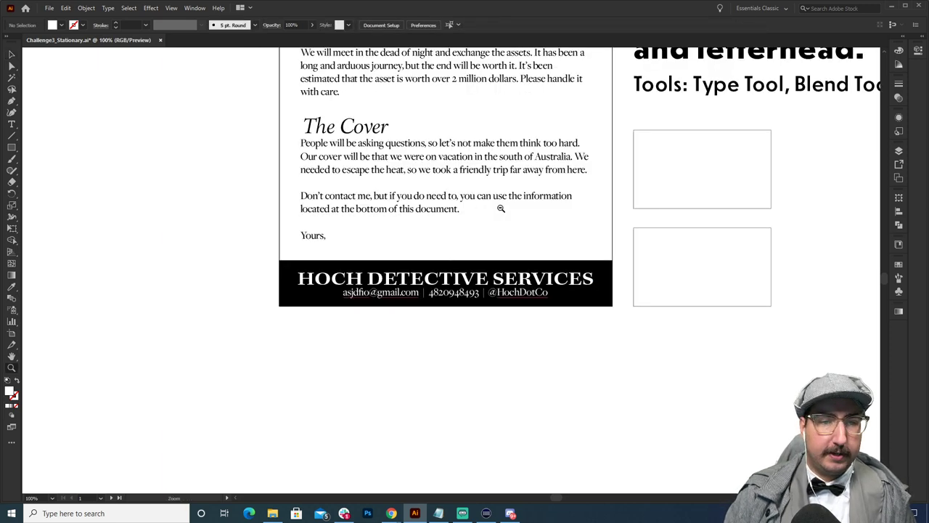
alt+click(498, 207)
alt+click(281, 161)
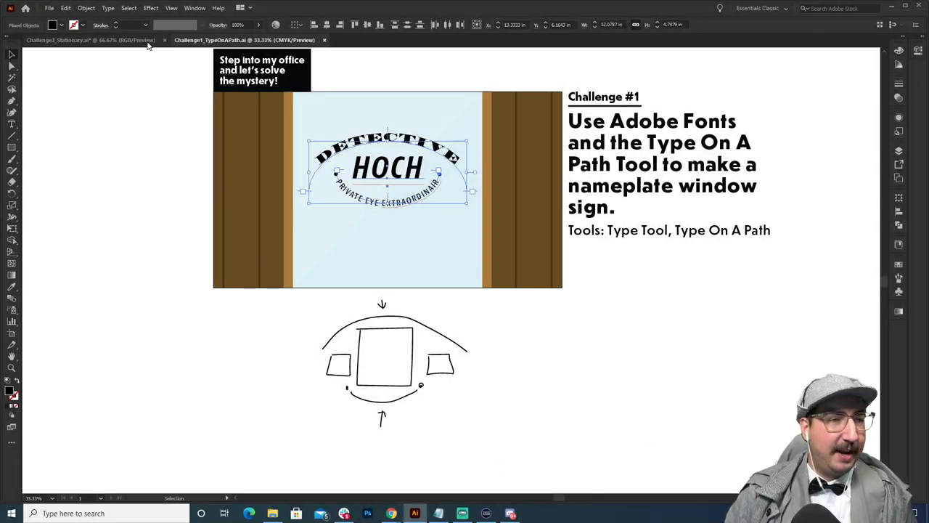
Step: Paste the DETECTIVE HOCH emblem into the stationery and scale it to fit the top business card
click(148, 43)
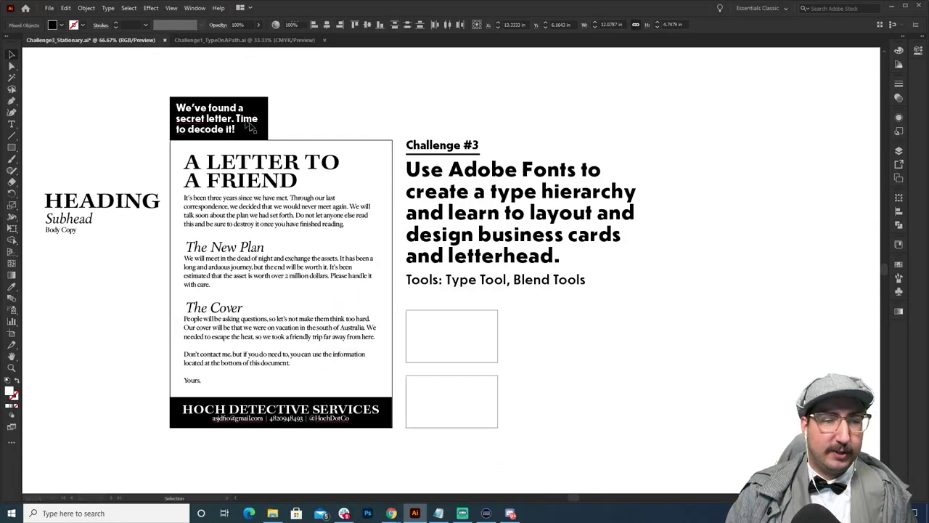
key(ctrl+v)
key(s)
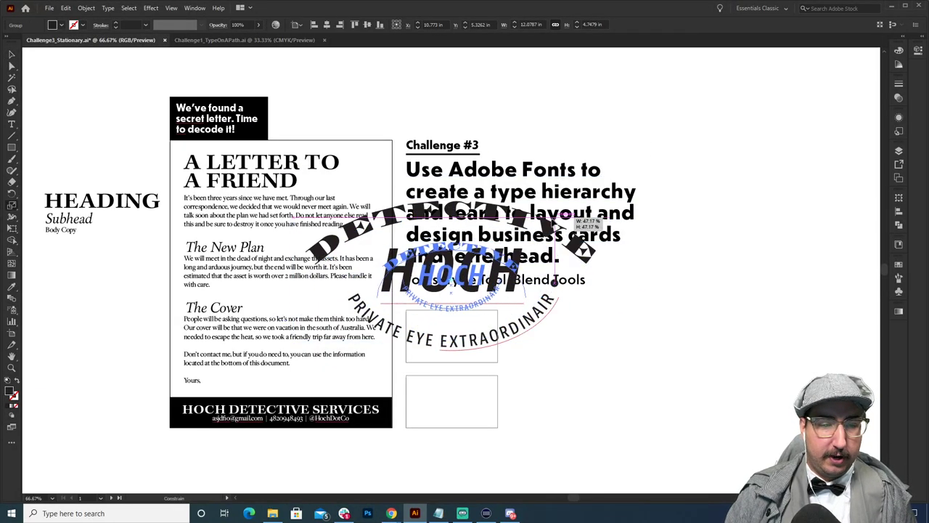
drag(649, 138, 541, 221)
key(v)
drag(468, 292, 469, 358)
key(s)
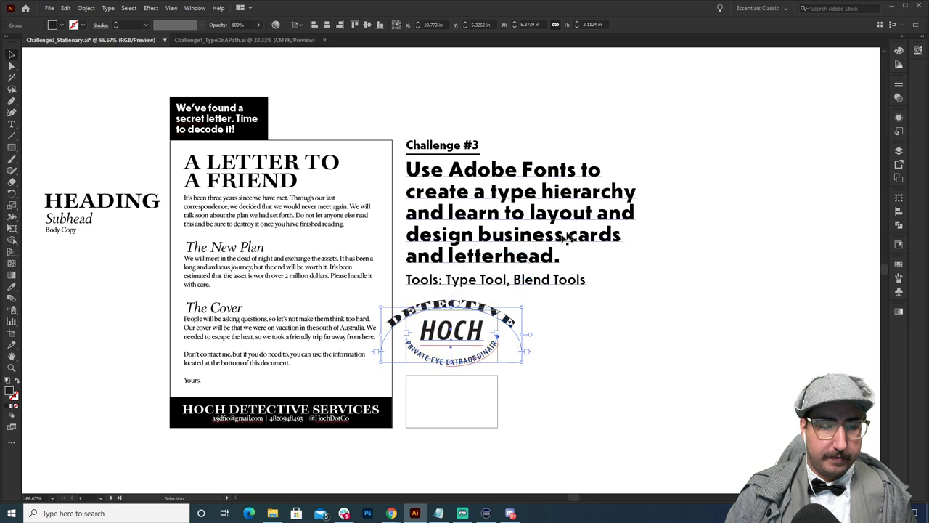
mouse_move(693, 194)
mouse_down()
mouse_move(608, 254)
mouse_move(618, 204)
mouse_up()
key(shift+Down)
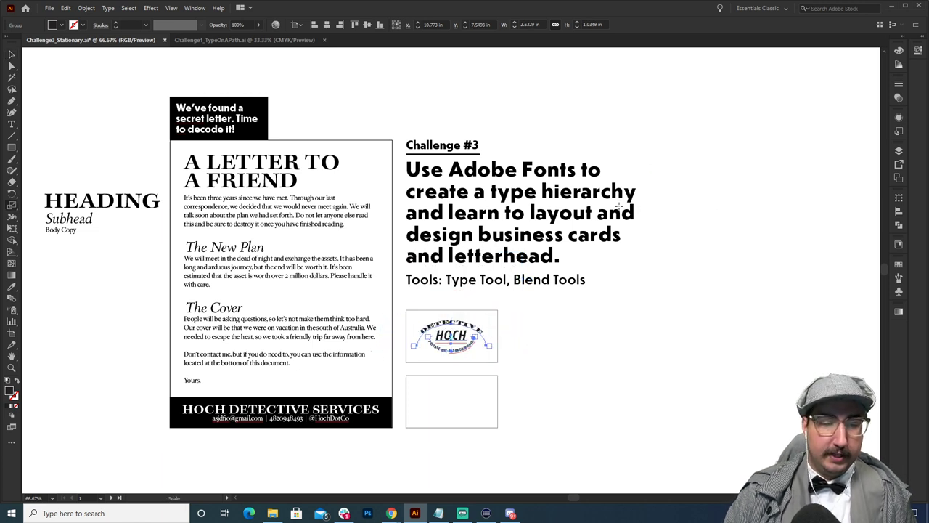
key(ctrl+shift+a)
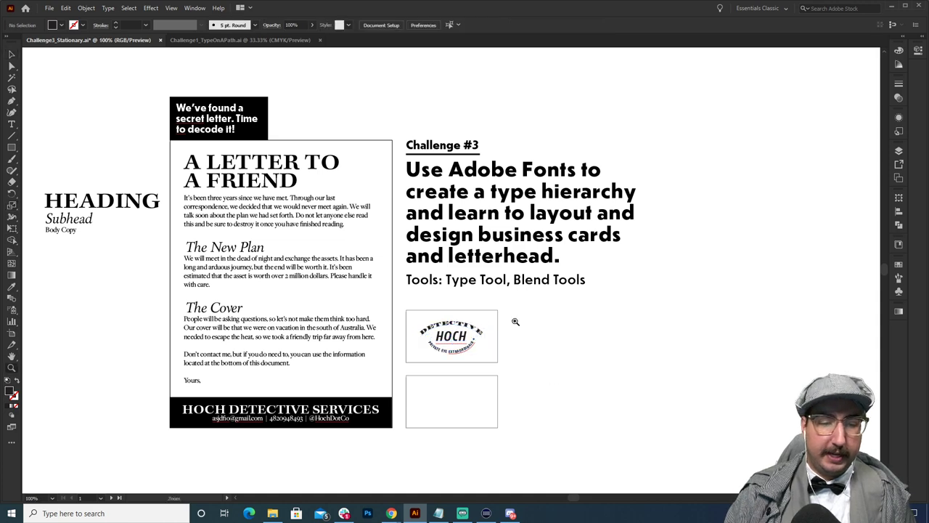
Step: Zoom in on the emblem card and select the curved PRIVATE EYE tagline text for spell checking
click(358, 282)
click(319, 264)
drag(399, 241, 398, 273)
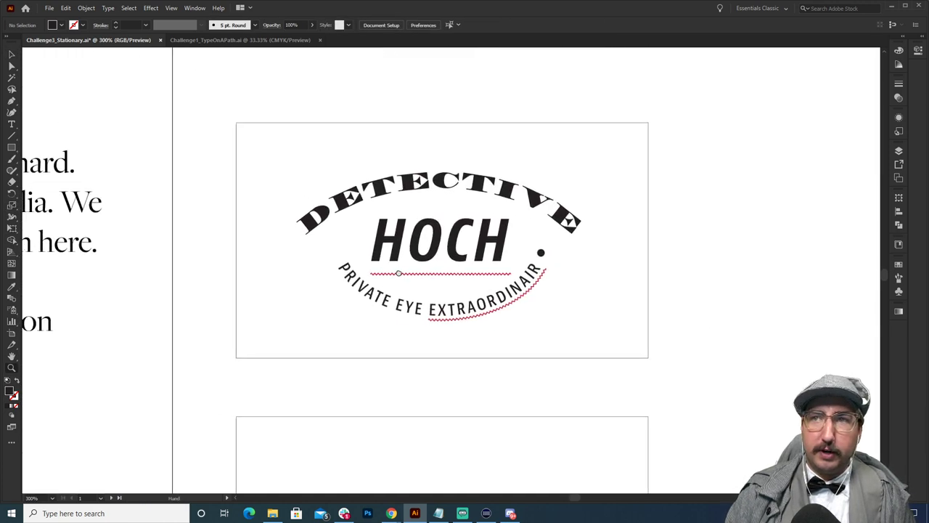
double_click(477, 301)
key(ctrl+a)
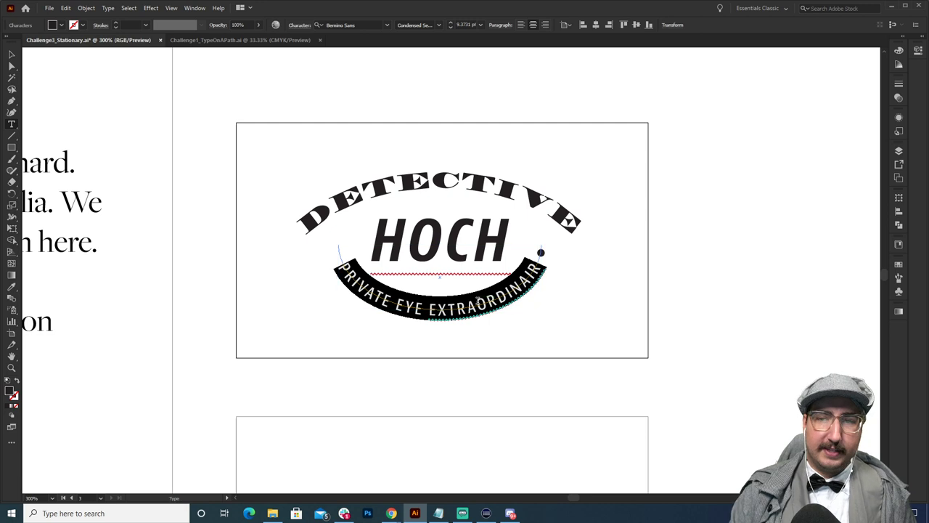
key(Escape)
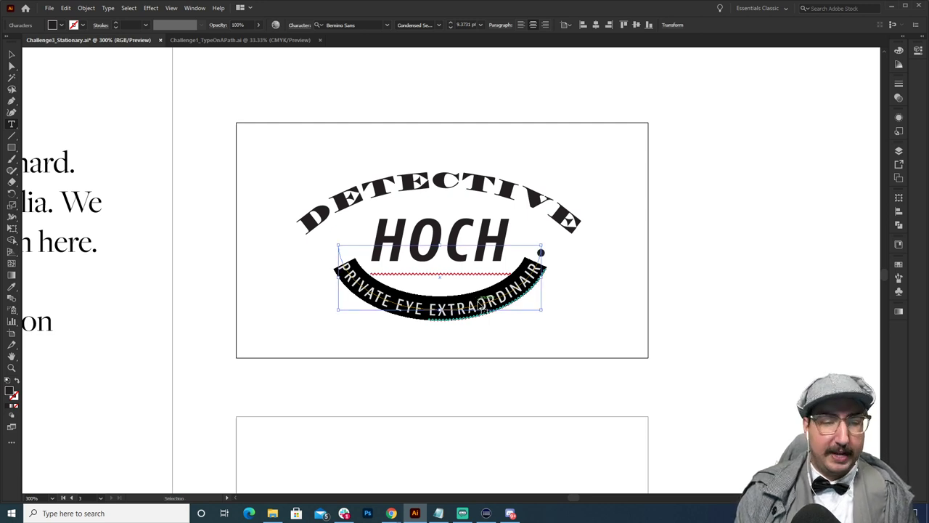
key(ctrl+i)
Step: Ignore 'secret', HOCH and the e-mail domain, and change EXTRAORDINAIR to EXTRAORDINARY
click(635, 259)
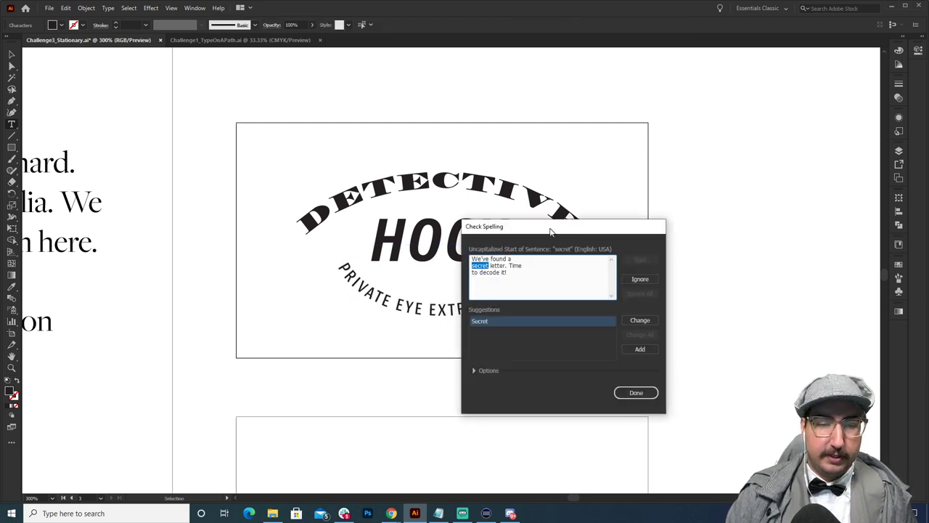
drag(550, 231, 714, 143)
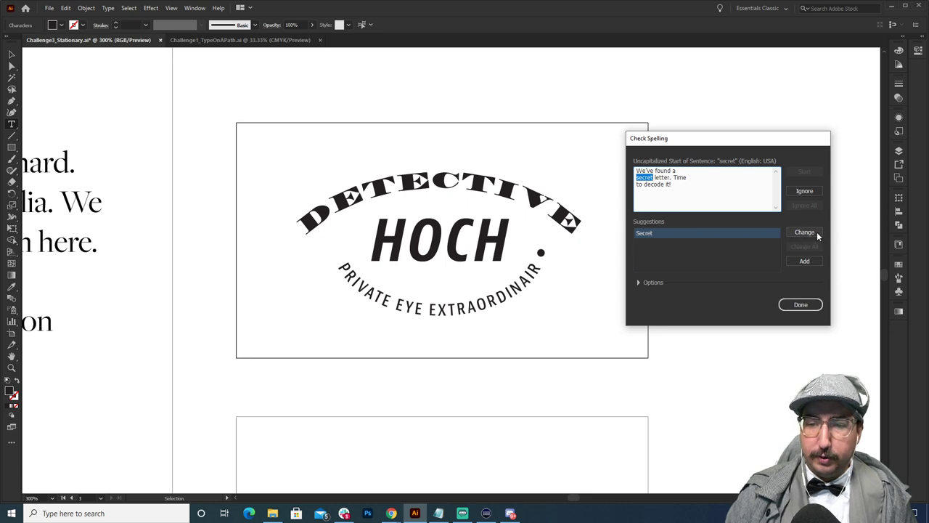
click(806, 191)
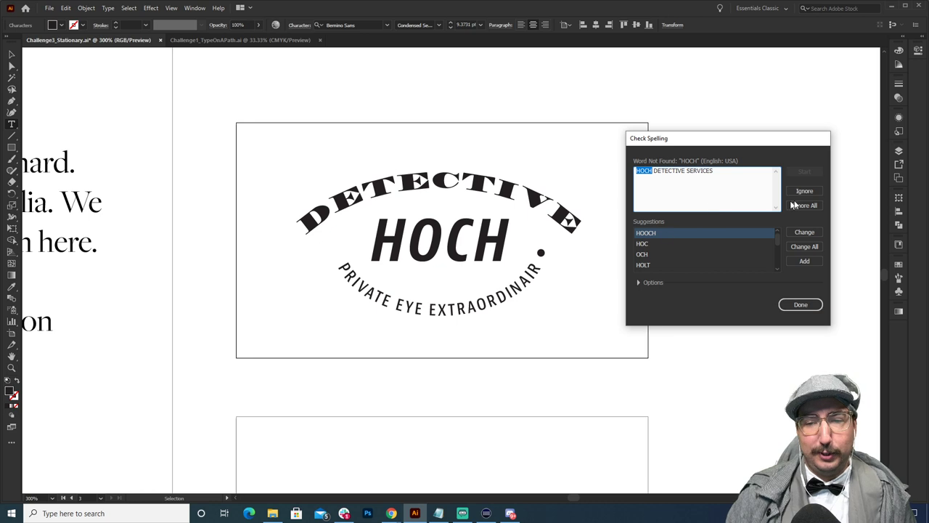
click(805, 192)
click(804, 192)
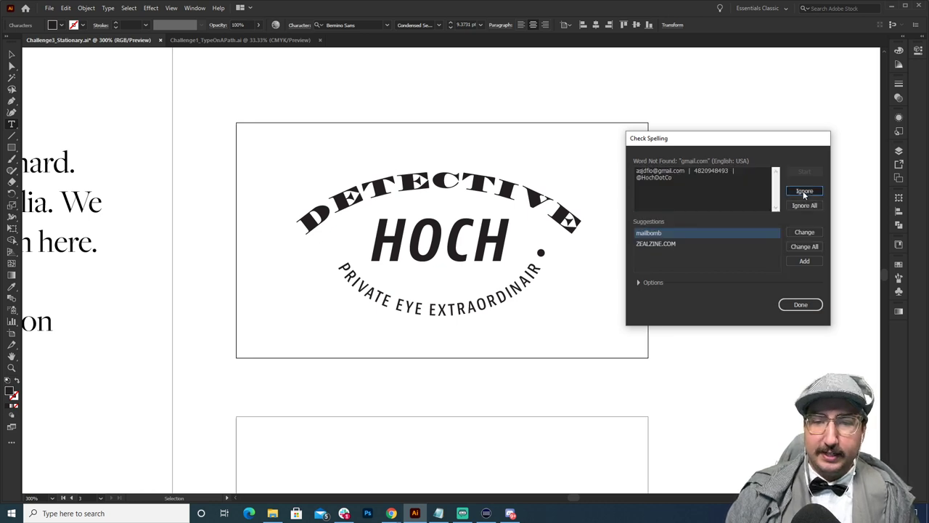
click(804, 192)
click(804, 191)
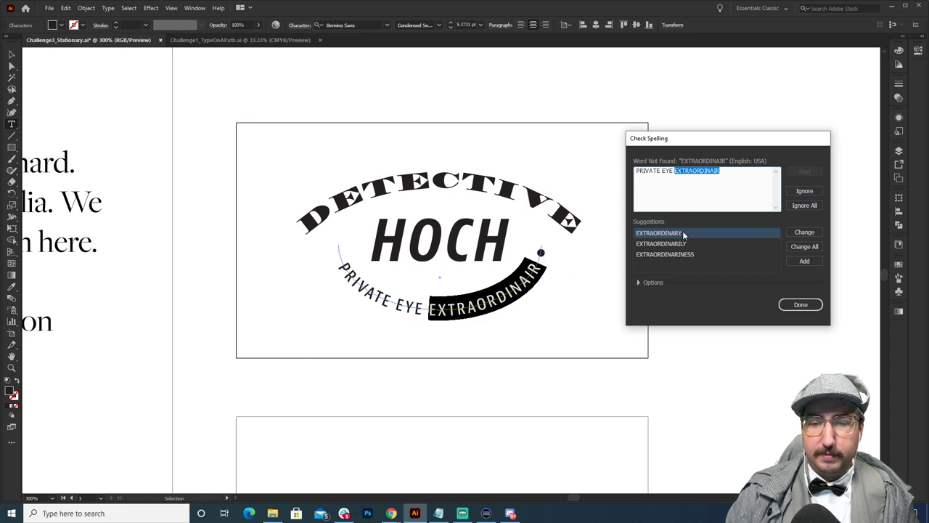
click(803, 234)
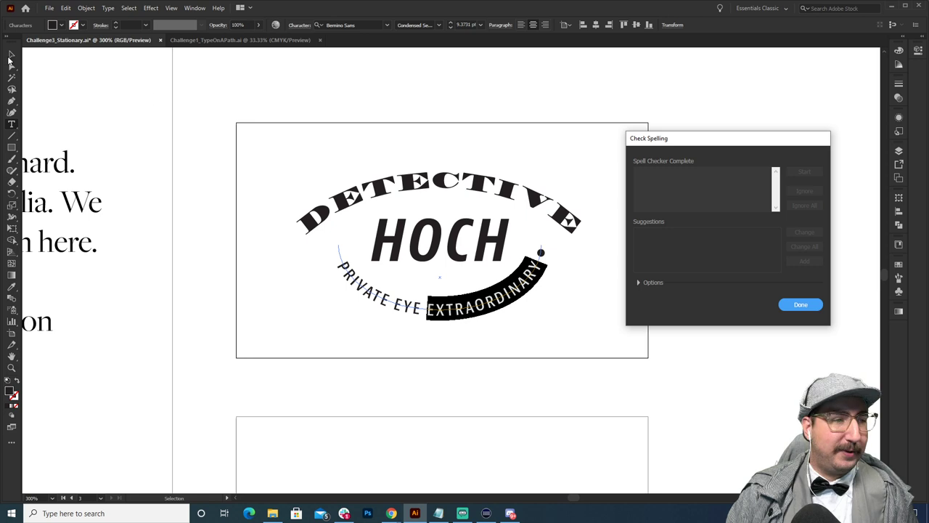
click(801, 304)
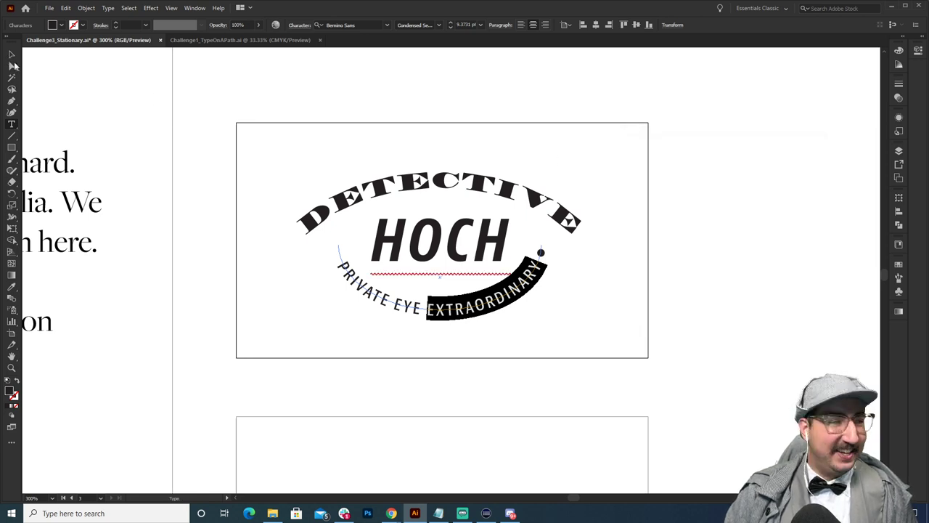
click(12, 54)
click(305, 110)
Step: Draw a black-filled rectangle covering the whole second business card, corner to corner
key(ctrl+minus)
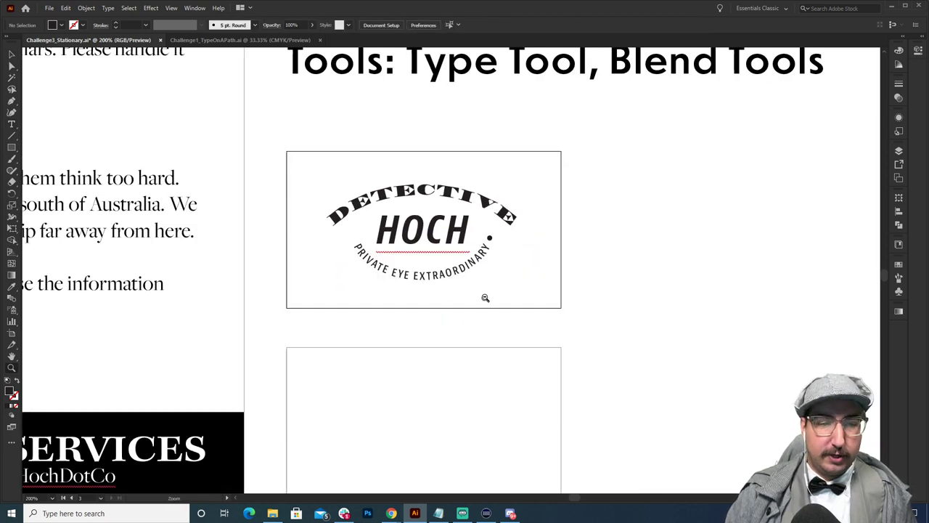
drag(421, 291, 460, 270)
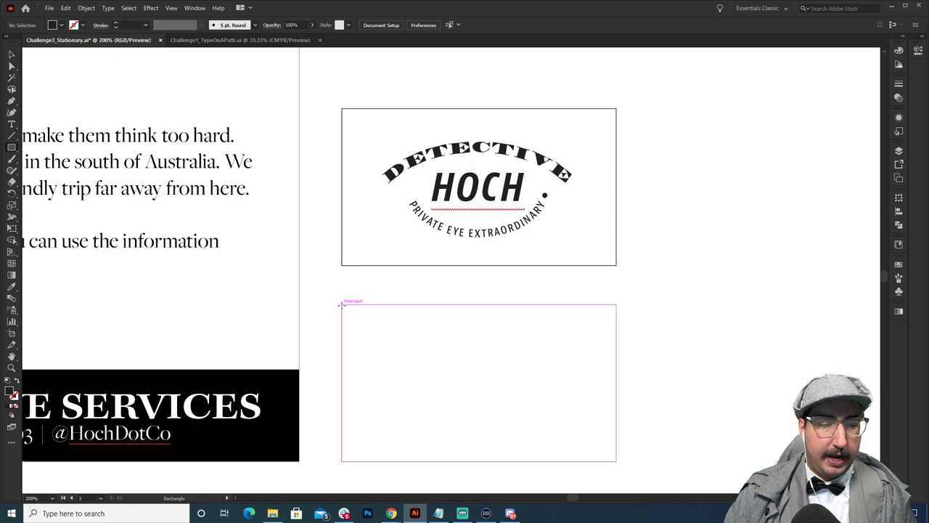
drag(341, 305, 616, 462)
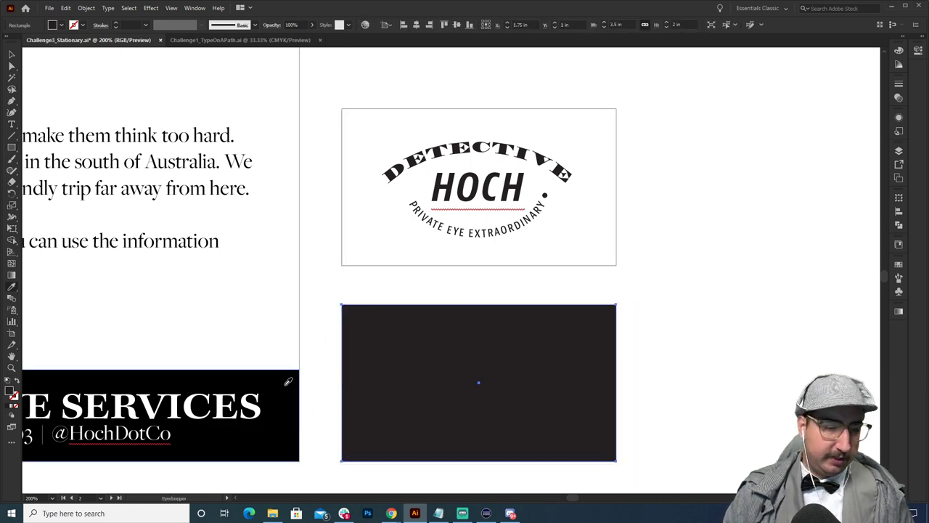
key(v)
click(317, 284)
key(z)
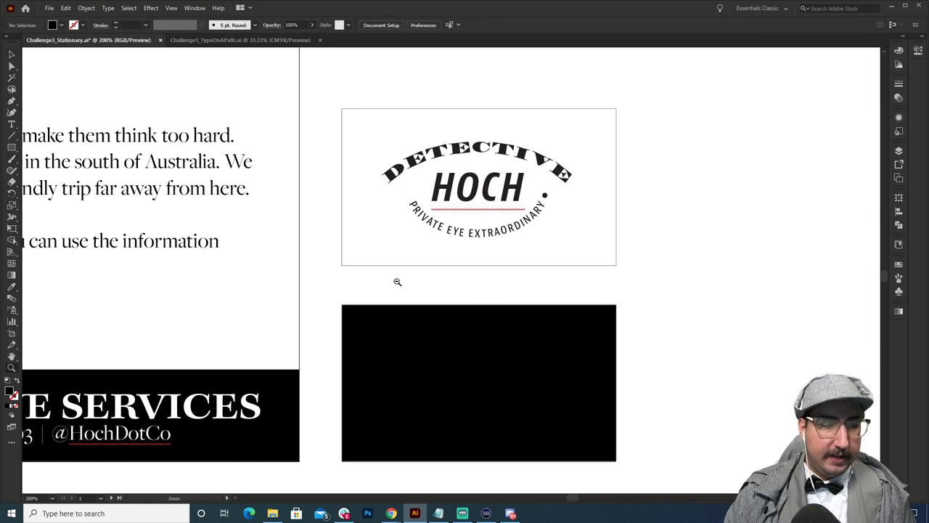
key(ctrl+minus)
mouse_move(397, 281)
mouse_down()
mouse_move(426, 342)
mouse_move(347, 289)
mouse_up()
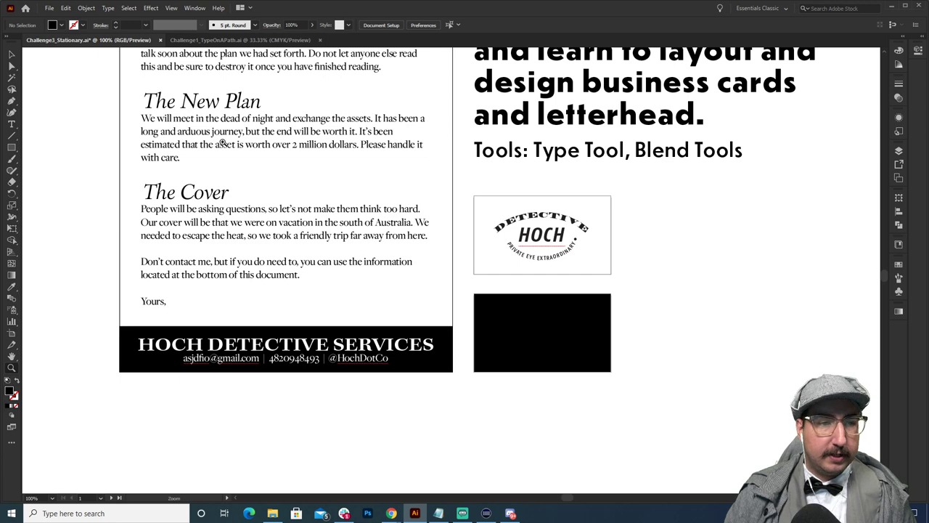
Step: Copy the letter's opening sentences into a new text frame on the black card
mouse_move(223, 143)
mouse_down()
mouse_move(214, 229)
mouse_move(112, 95)
mouse_up()
key(t)
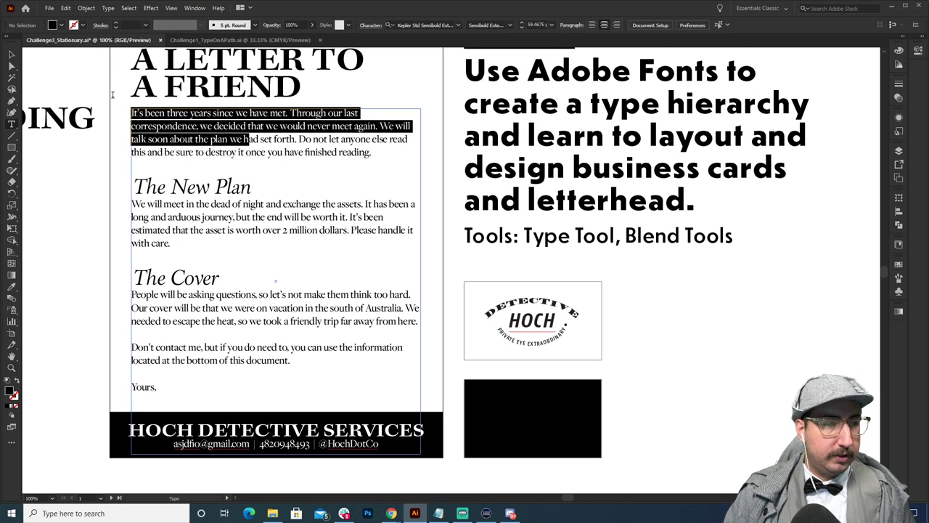
key(ctrl+shift+a)
key(z)
click(512, 365)
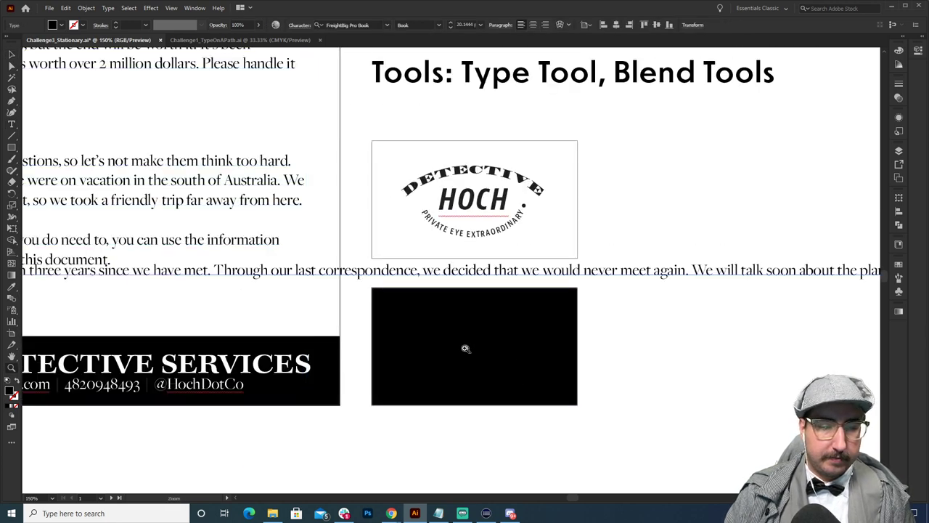
key(t)
drag(378, 257, 527, 401)
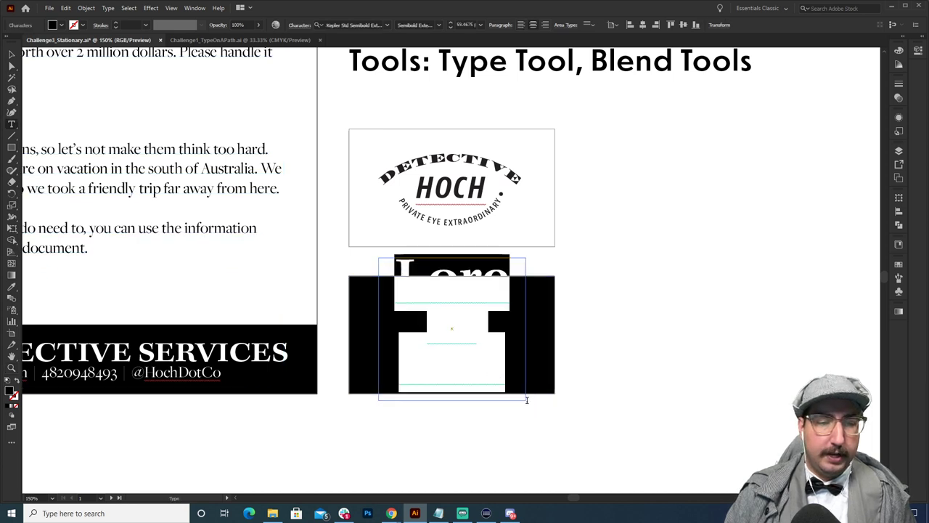
key(ctrl+v)
Step: Give the card text the white body style, scale it to about 12 pt, and shift it left
click(11, 287)
click(145, 189)
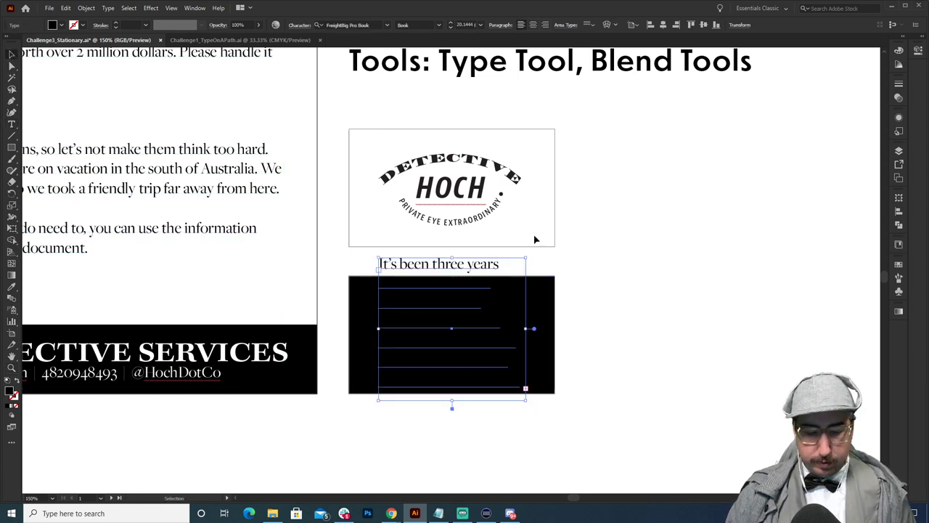
key(s)
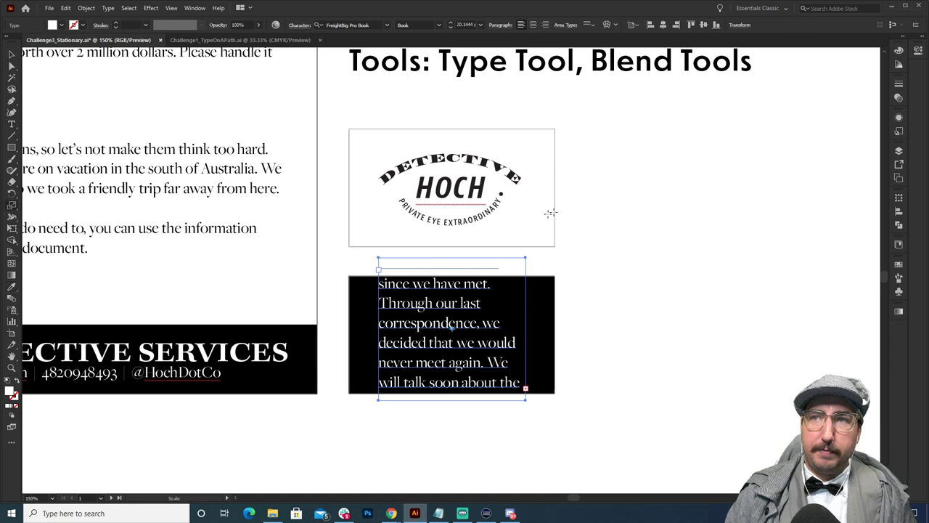
drag(550, 209, 546, 236)
key(v)
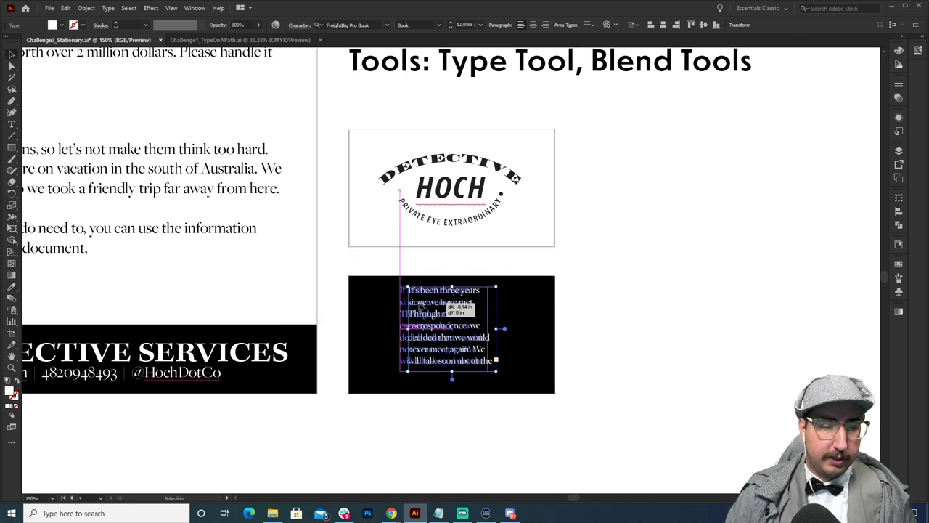
mouse_move(470, 316)
mouse_down()
mouse_move(419, 316)
mouse_move(496, 328)
mouse_move(460, 329)
mouse_up()
click(639, 312)
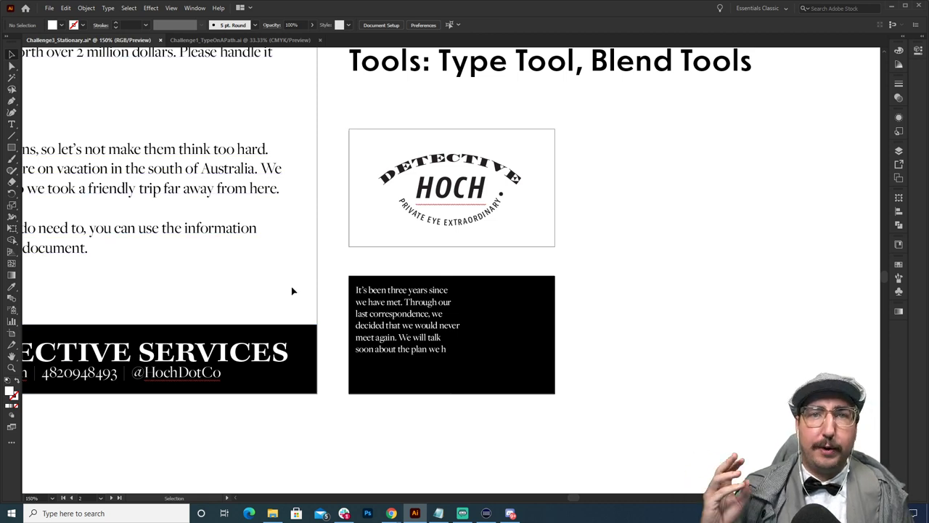
key(z)
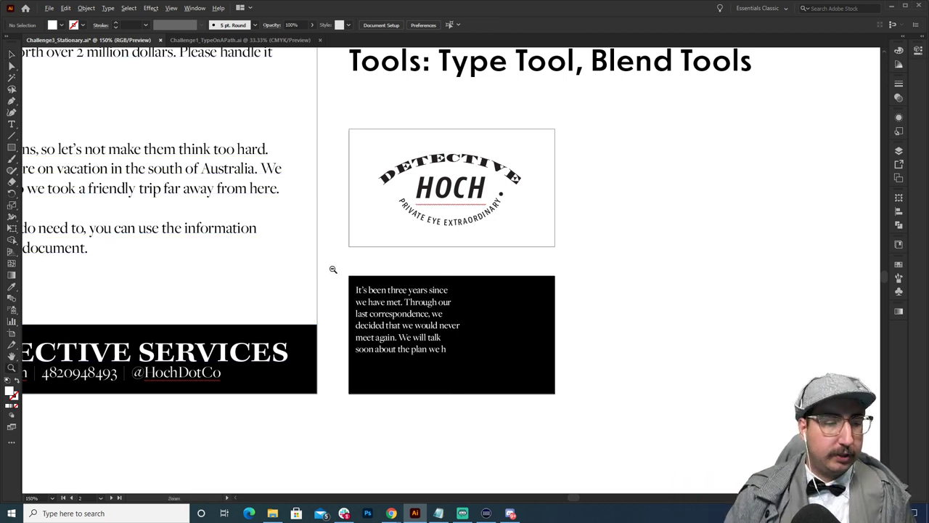
alt+click(332, 267)
drag(421, 254, 387, 346)
Step: Move the HEADING text onto the card, shrinking it to about two-thirds size
key(v)
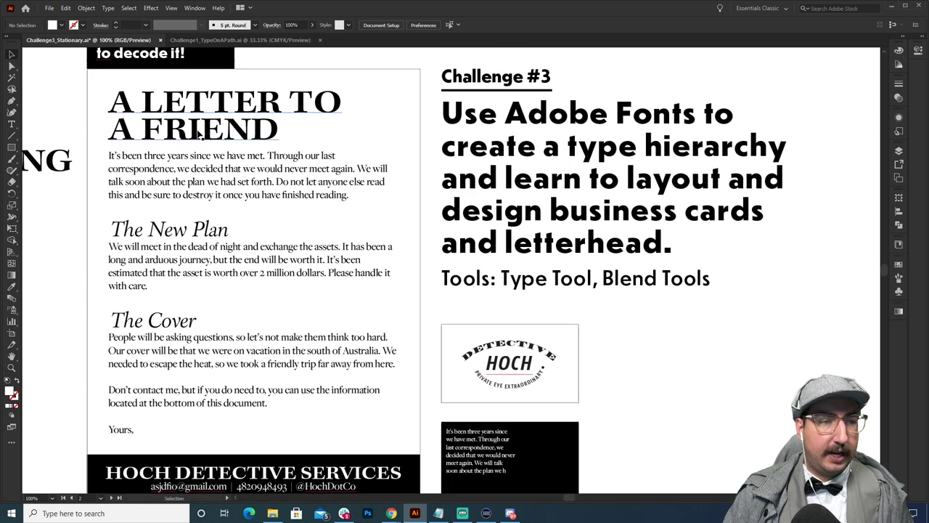
drag(73, 161, 657, 360)
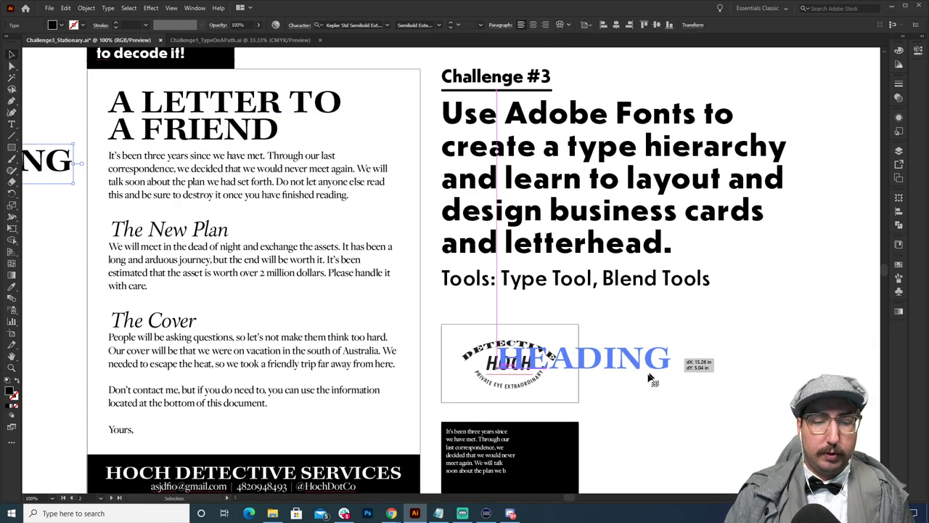
scroll(654, 363, down, 2)
key(z)
click(511, 300)
click(438, 271)
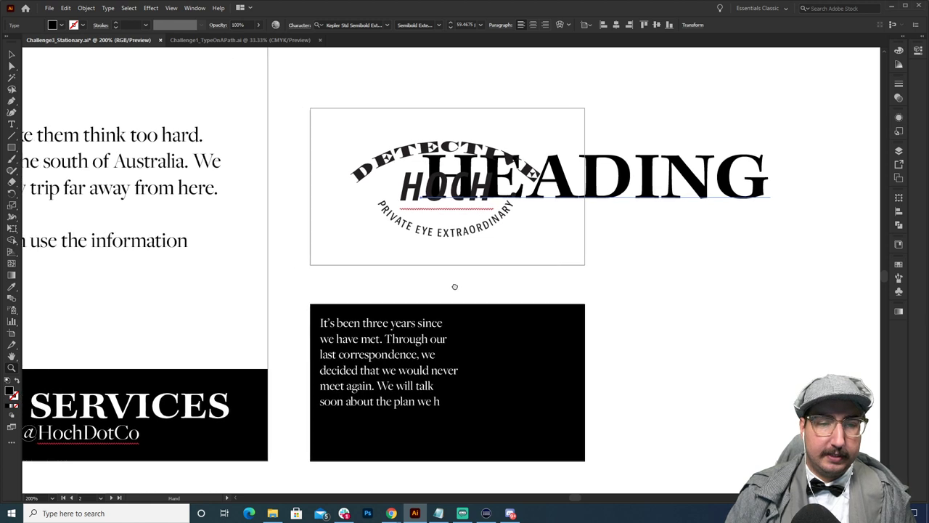
key(v)
drag(767, 145, 577, 148)
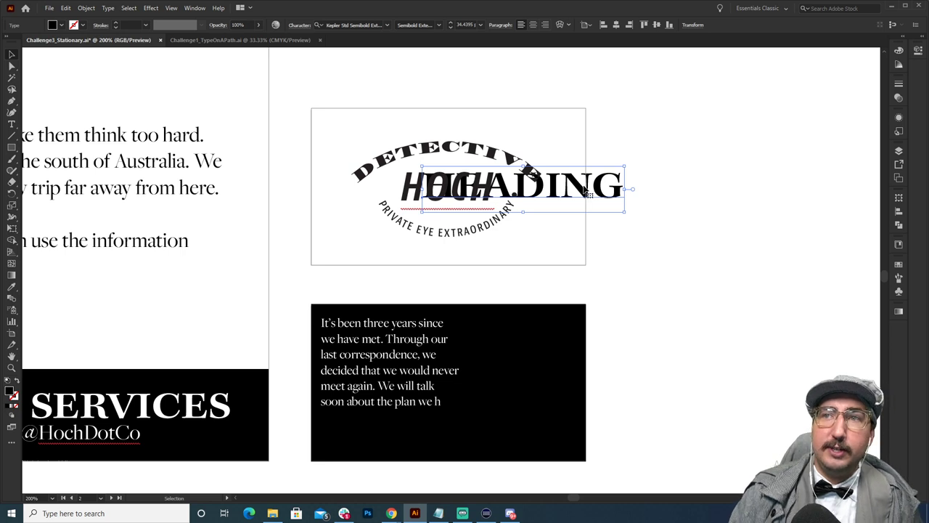
mouse_move(584, 190)
mouse_down()
mouse_move(484, 305)
mouse_move(488, 231)
mouse_move(475, 251)
mouse_up()
key(s)
Step: Make HEADING white, bring it in front, and nudge heading and body down together
key(i)
click(435, 273)
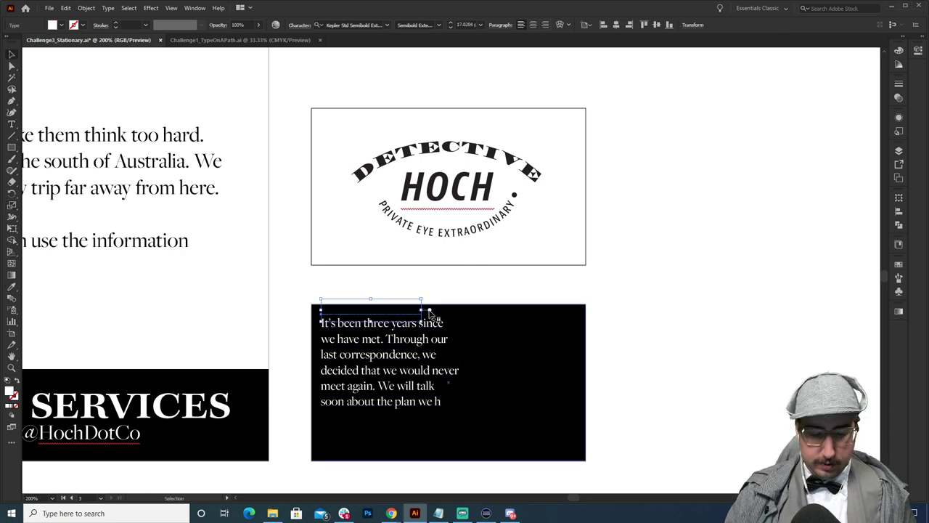
key(ctrl+shift+bracketright)
key(v)
shift+click(392, 356)
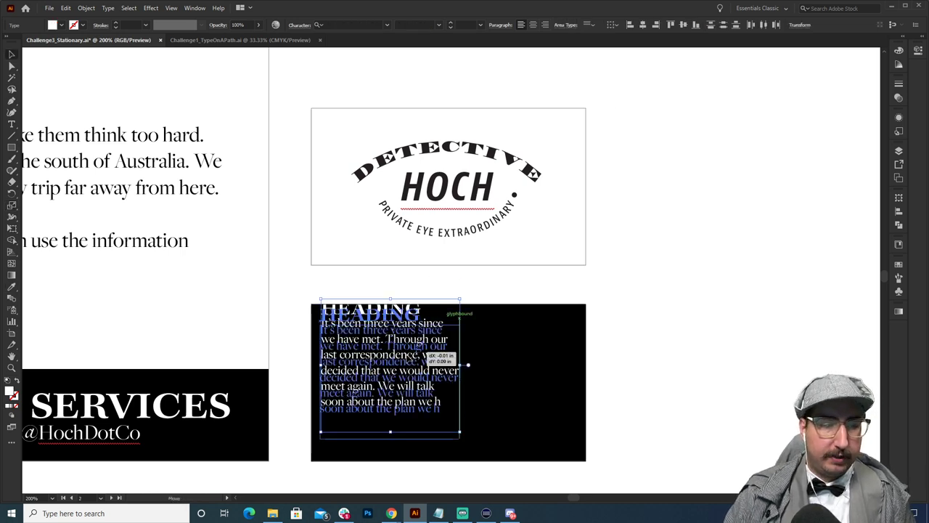
drag(407, 347, 407, 365)
click(387, 291)
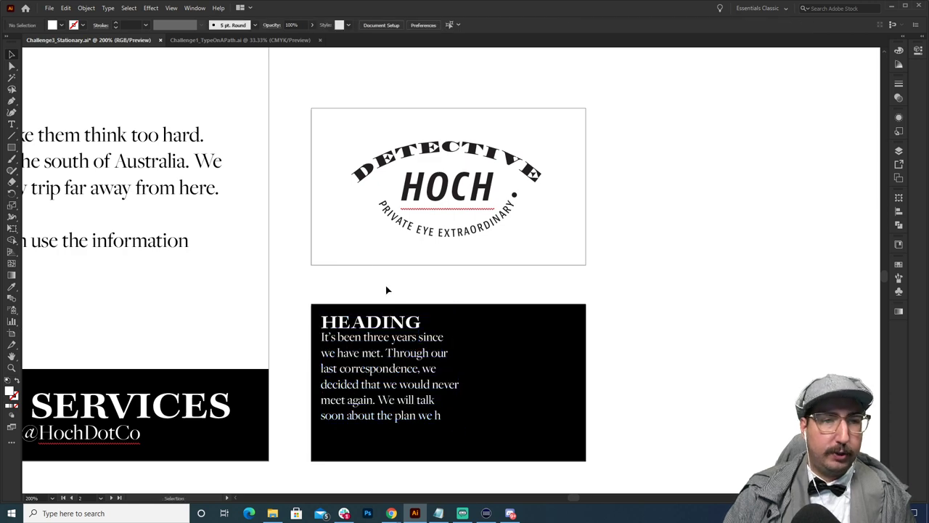
Step: Open and close the spelling check and Preferences without making changes
key(ctrl+i)
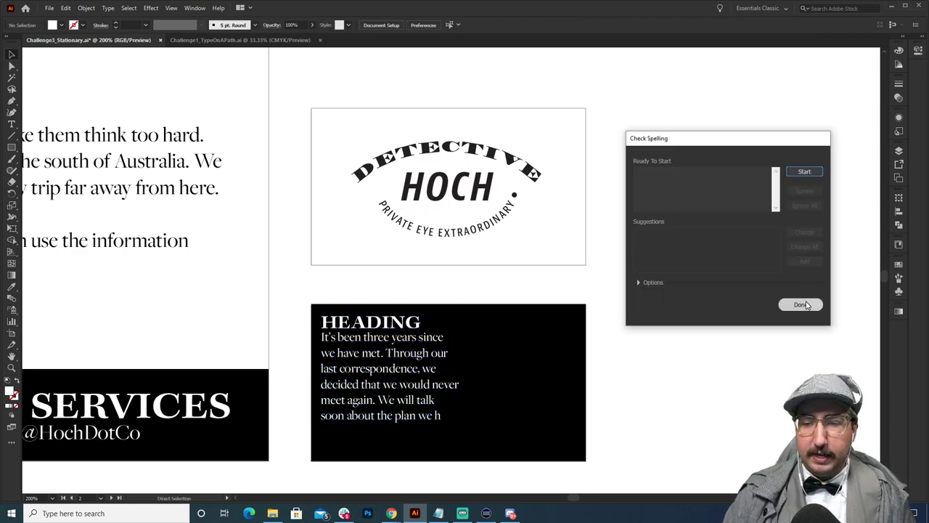
click(801, 304)
key(ctrl+k)
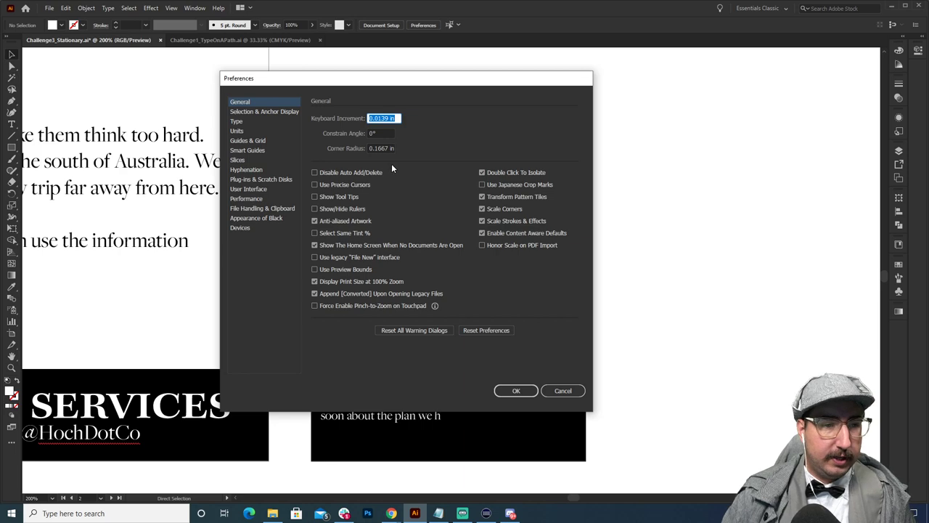
click(564, 391)
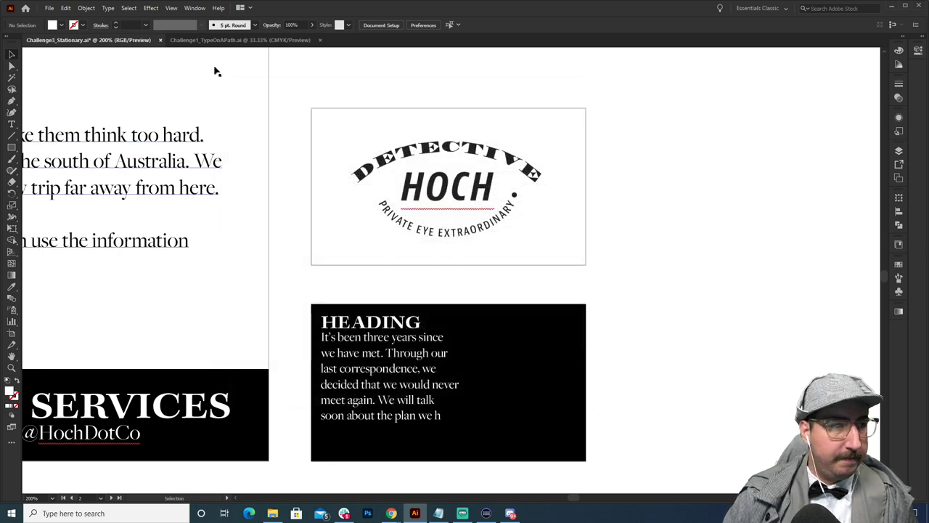
click(355, 327)
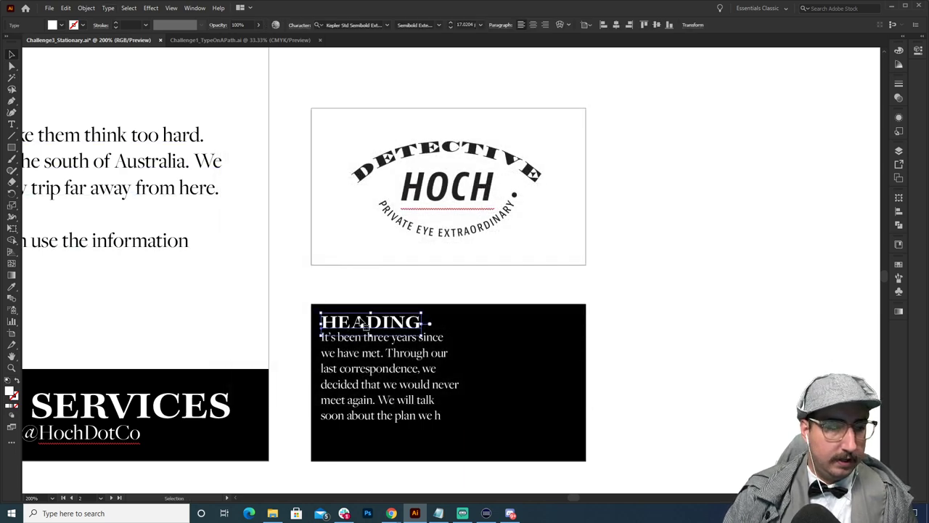
right_click(361, 323)
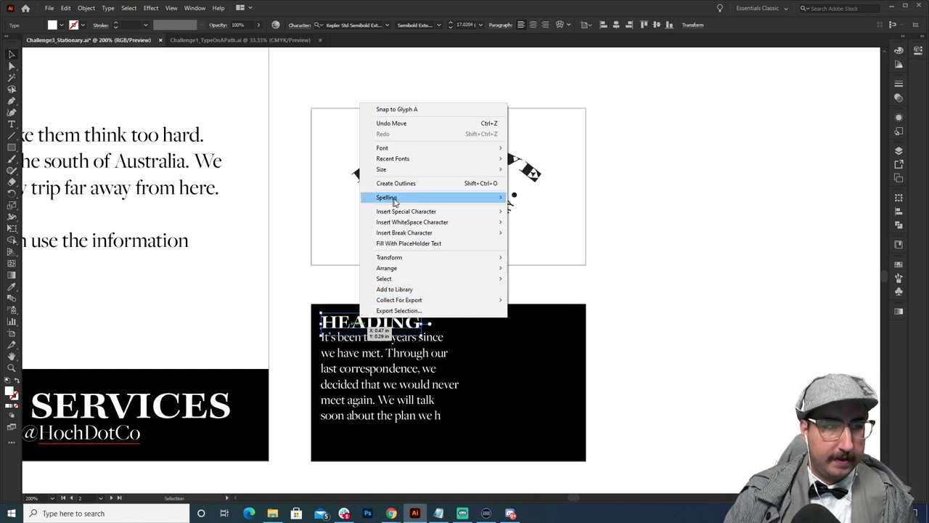
click(107, 7)
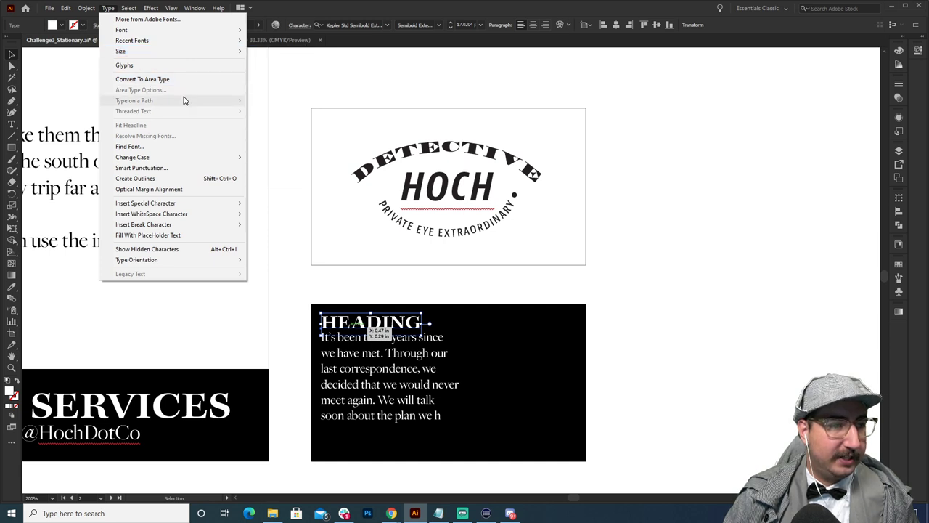
click(194, 8)
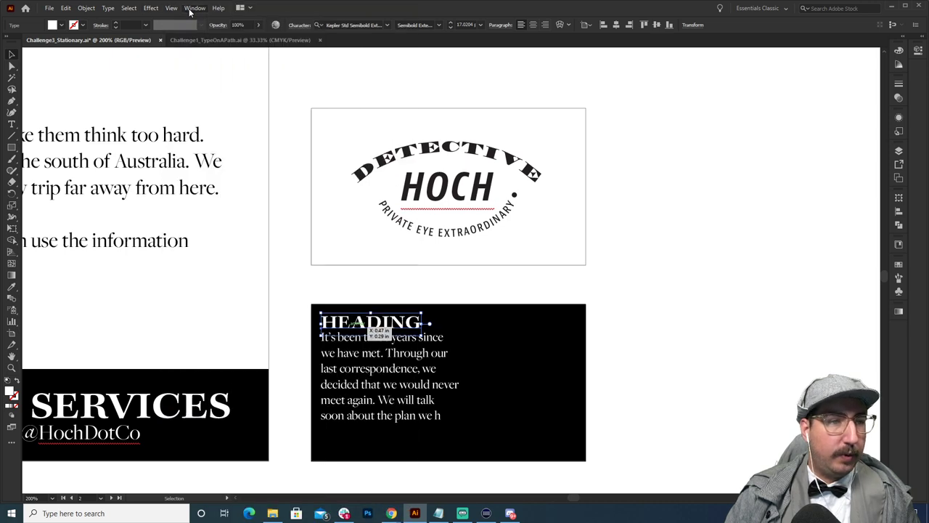
click(649, 163)
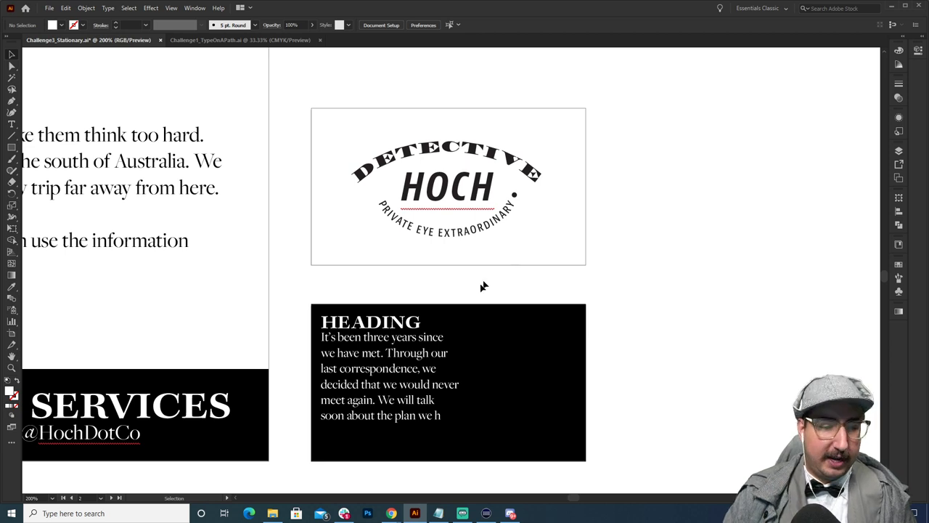
scroll(484, 286, down, 2)
click(432, 270)
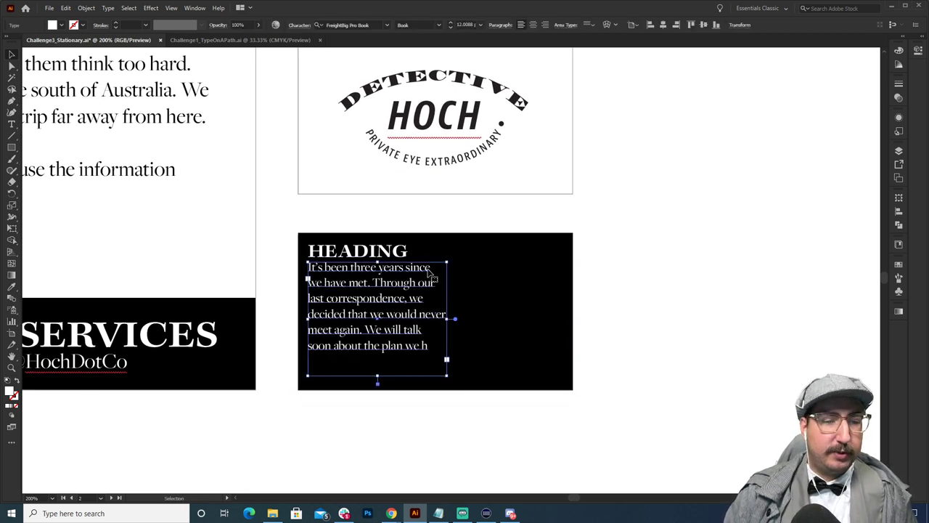
drag(431, 272, 432, 274)
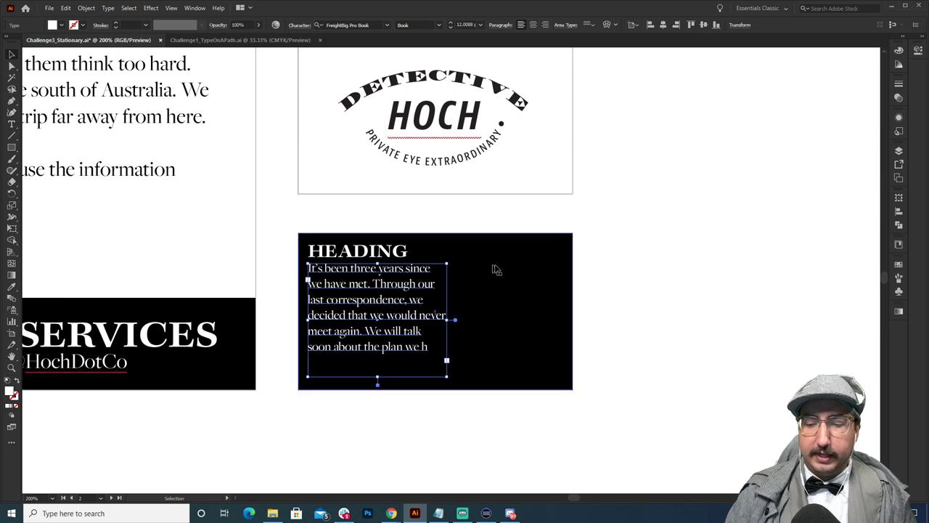
click(591, 244)
Step: Duplicate the letter's footer contact line onto the black card and make it white
drag(409, 280, 445, 244)
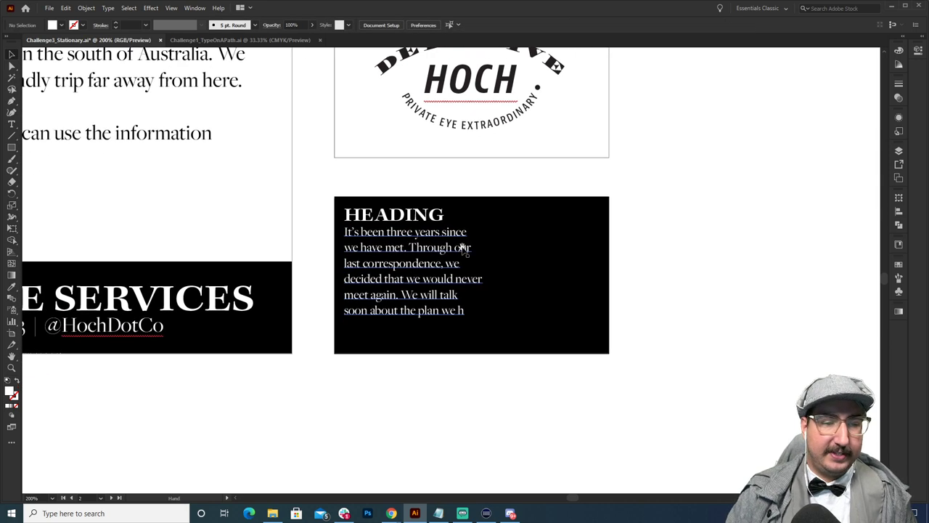
drag(388, 231, 616, 219)
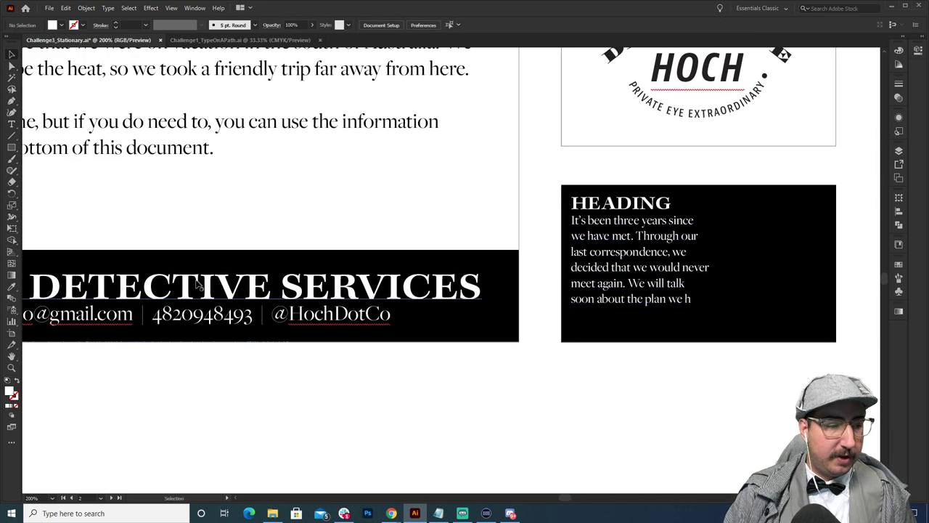
mouse_move(144, 314)
mouse_down()
mouse_move(655, 310)
mouse_move(703, 320)
mouse_up()
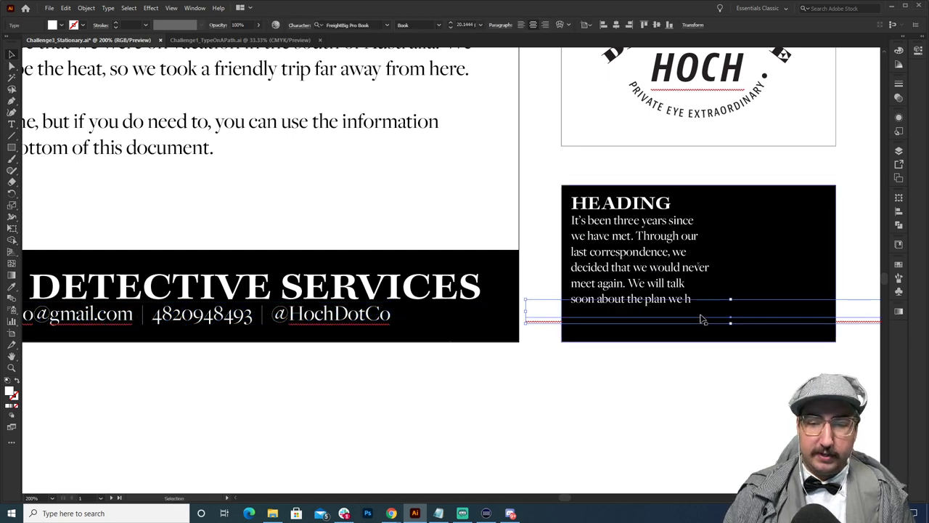
key(i)
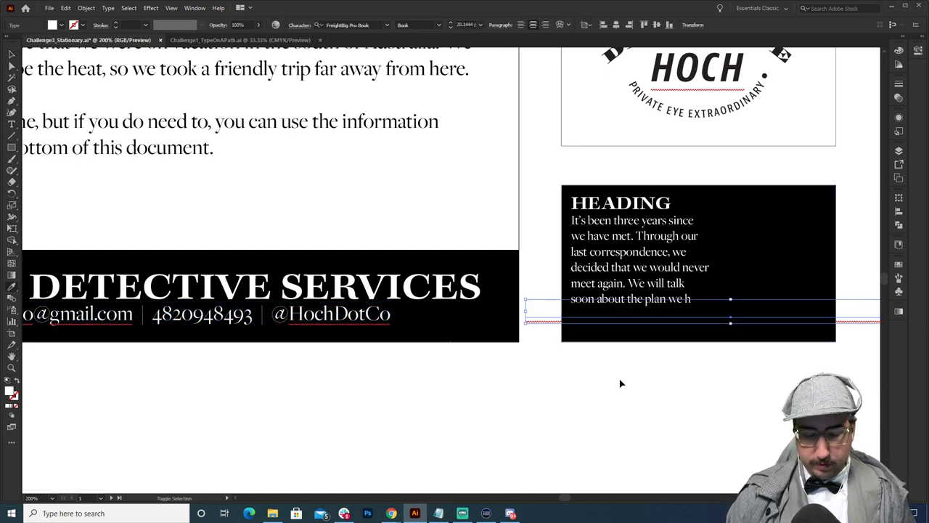
click(621, 378)
Step: Split the contact text into e-mail, phone and handle lines, right-aligned
key(t)
click(681, 312)
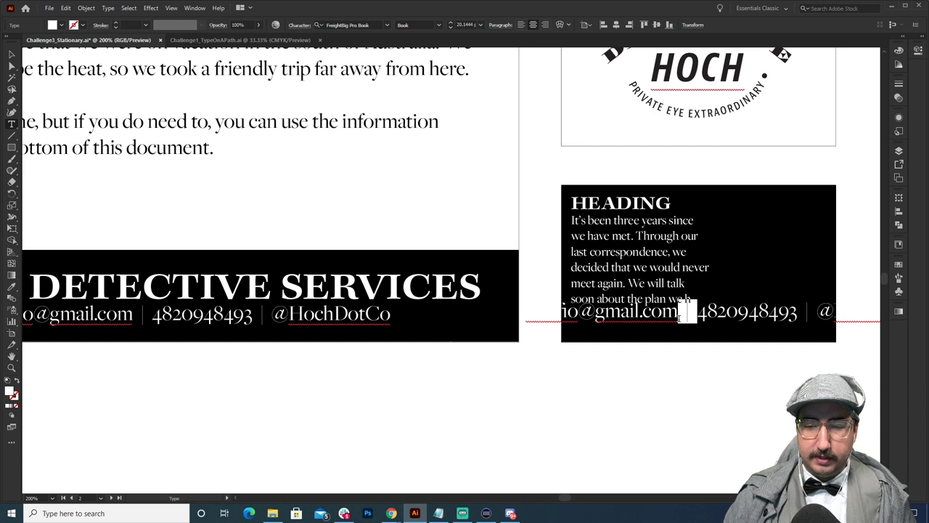
key(Return)
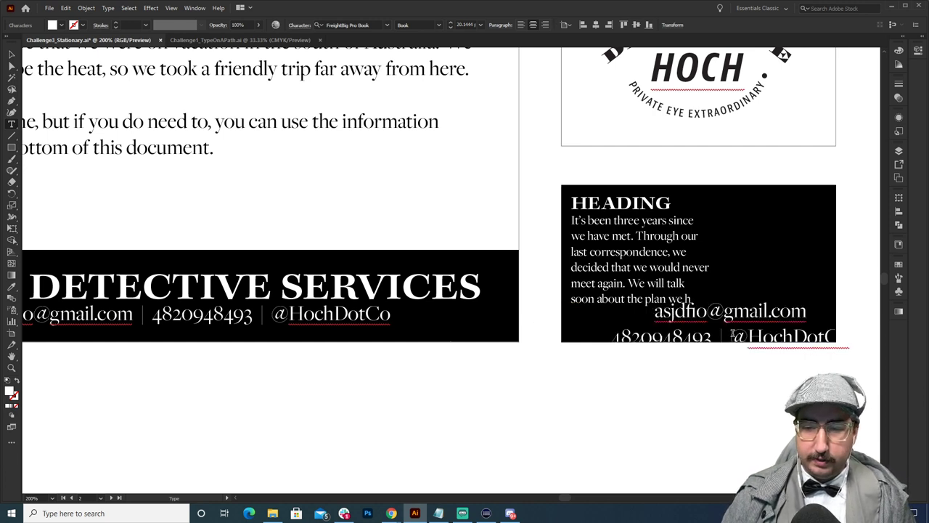
double_click(708, 335)
key(BackSpace)
key(ctrl+a)
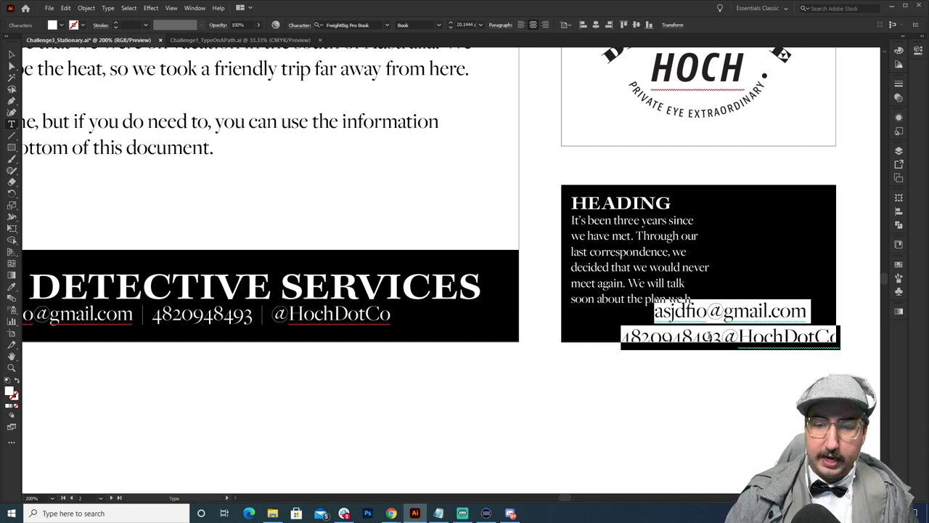
click(719, 333)
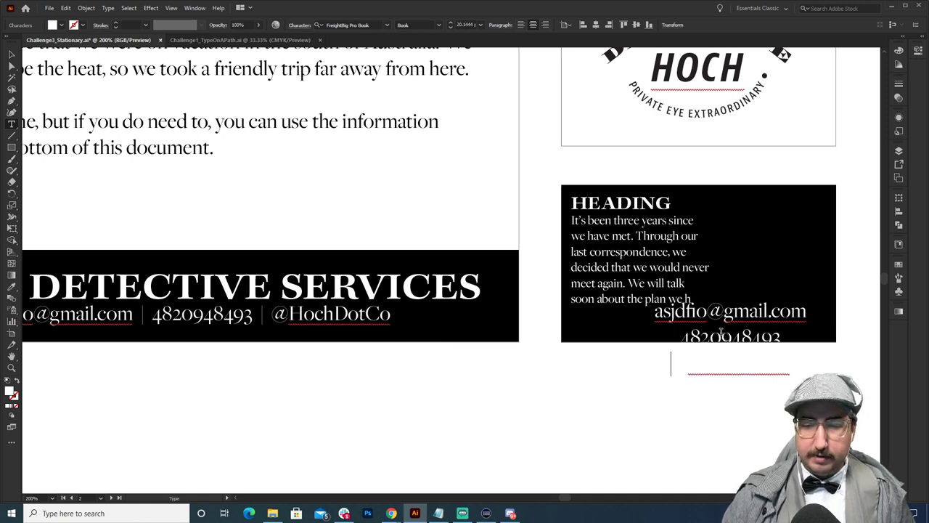
key(ctrl+a)
key(ctrl+shift+c)
click(522, 26)
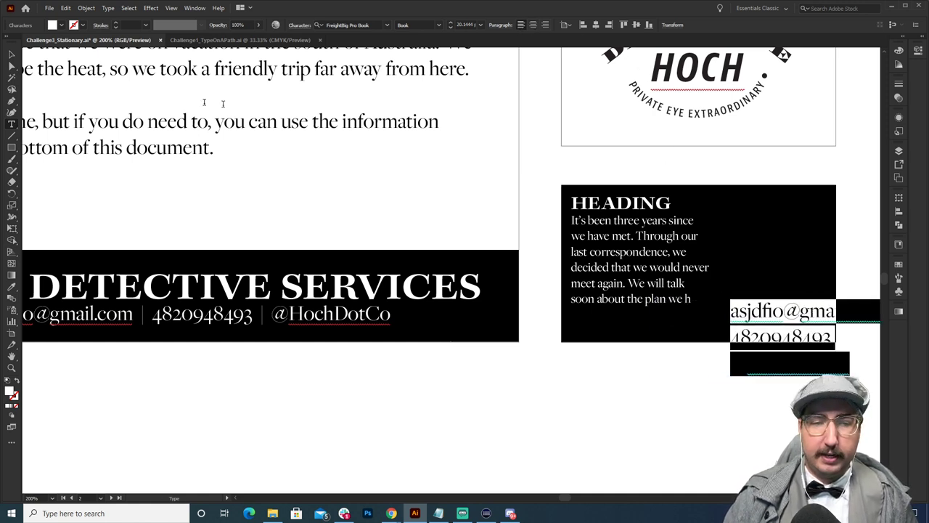
key(Escape)
Step: Shrink the contact block and place it in the card's top-right corner
key(s)
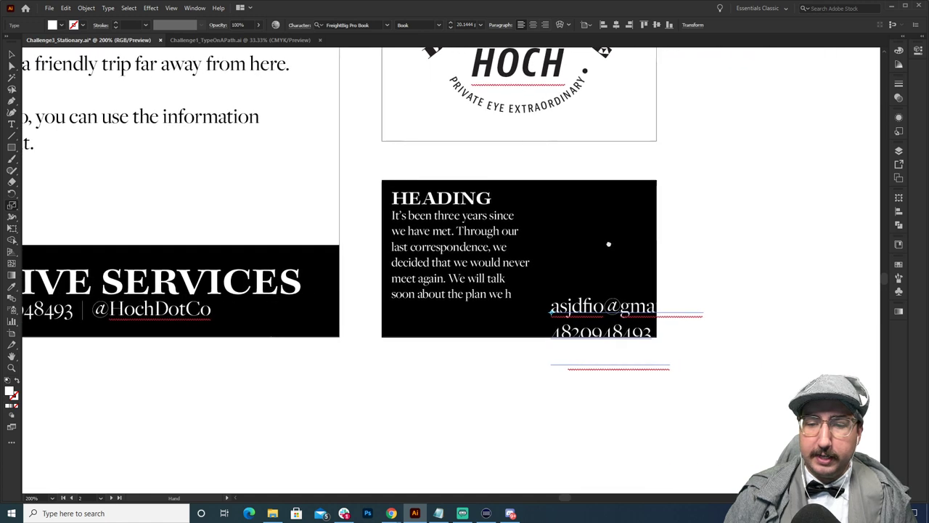
scroll(791, 240, right, 3)
mouse_move(790, 225)
mouse_down()
mouse_move(785, 212)
mouse_move(697, 276)
mouse_up()
key(v)
mouse_move(584, 309)
mouse_down()
mouse_move(590, 187)
mouse_move(499, 188)
mouse_move(635, 198)
mouse_up()
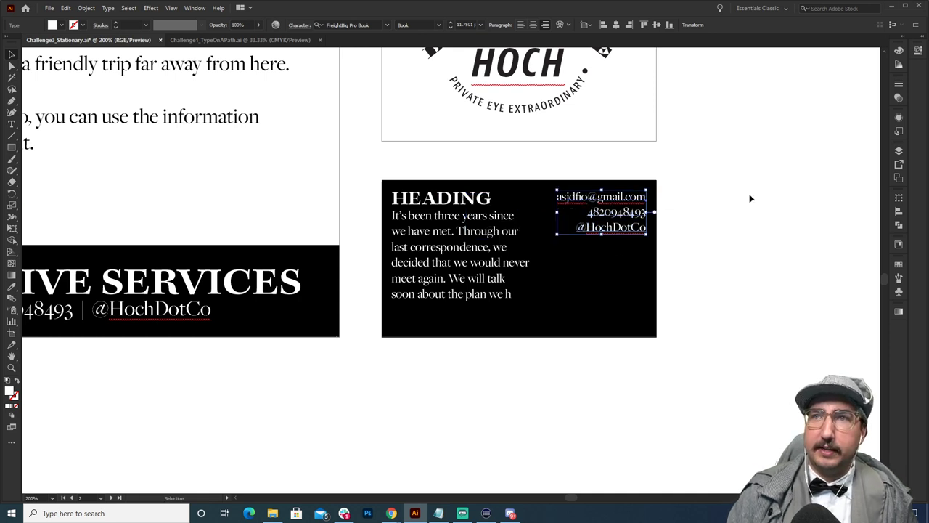
click(751, 198)
scroll(363, 181, up, 1)
scroll(363, 181, left, 1)
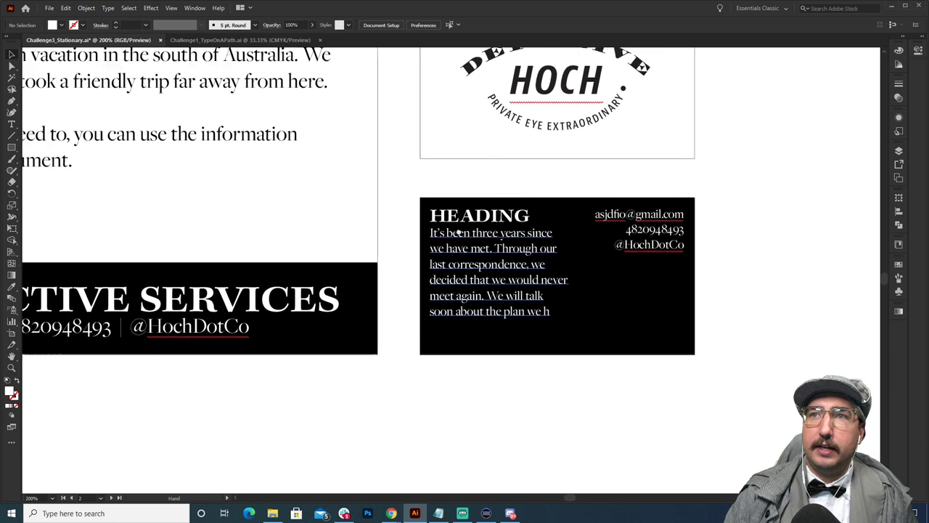
click(494, 247)
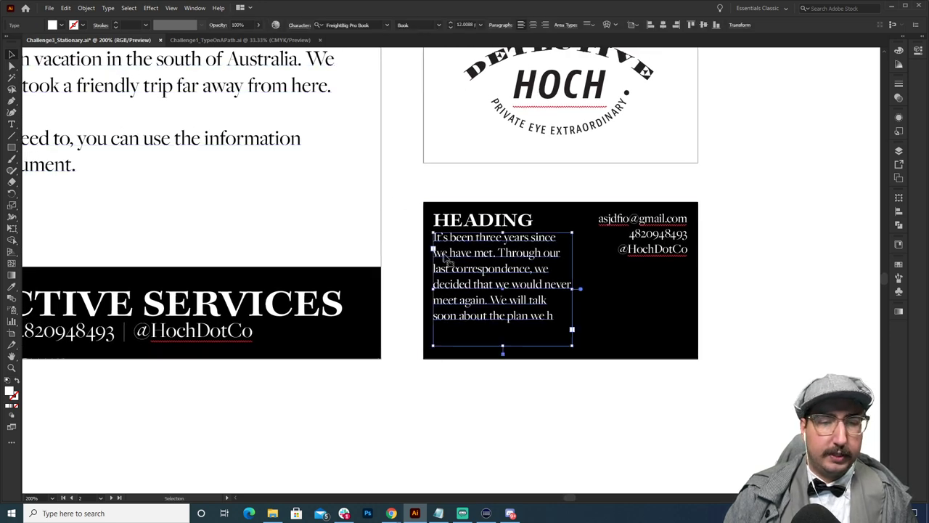
click(66, 8)
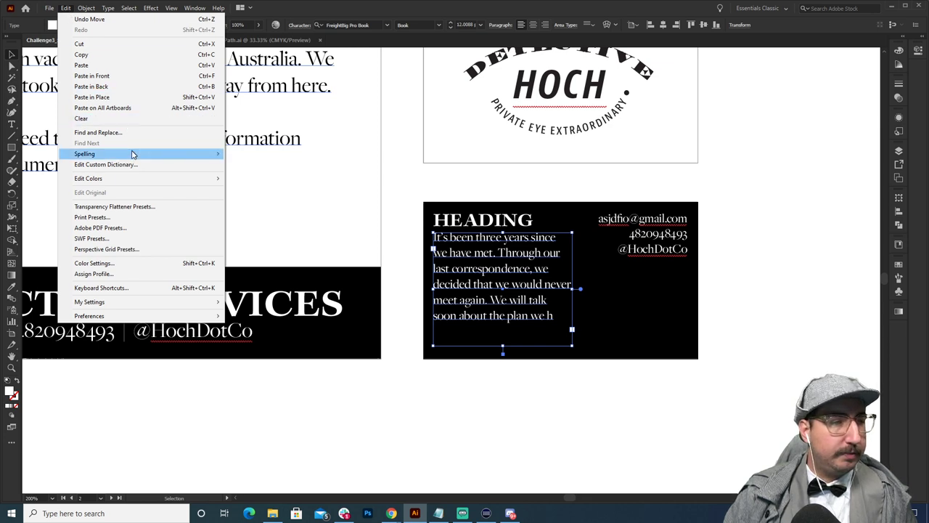
mouse_move(133, 154)
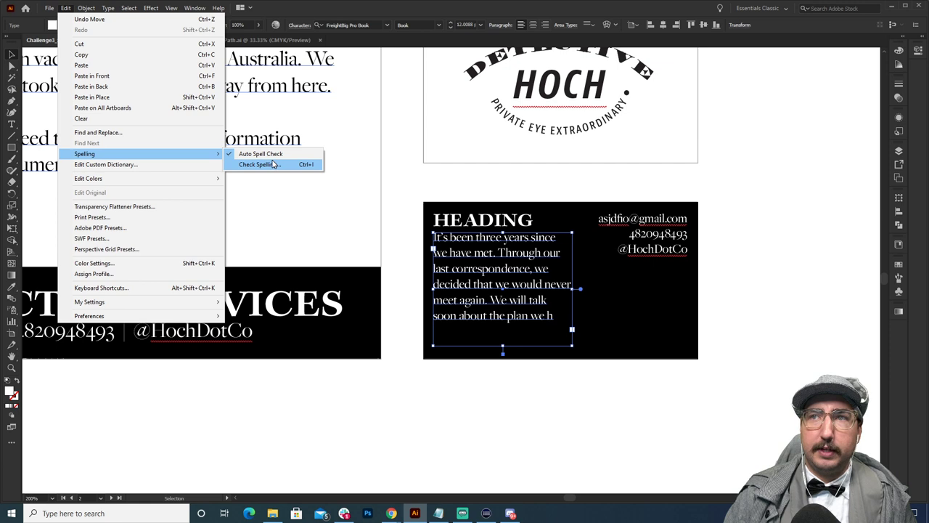
click(386, 201)
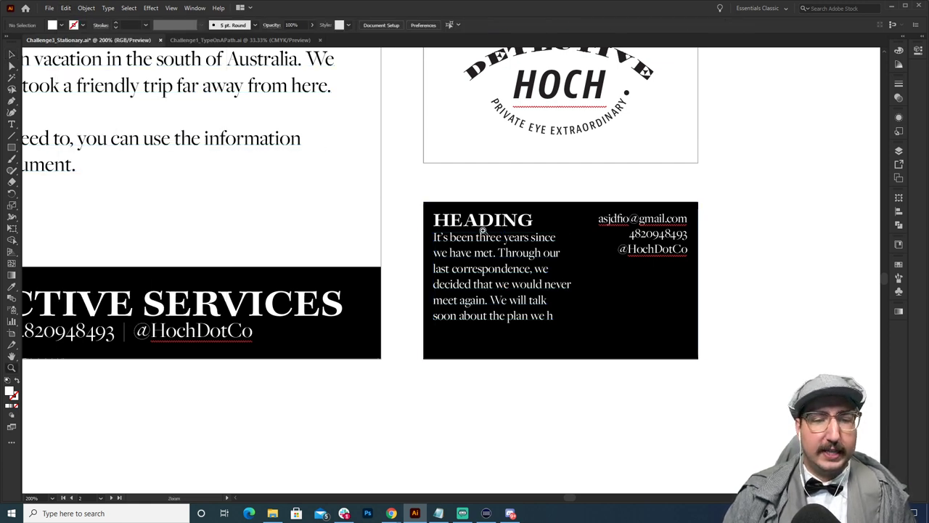
key(z)
alt+click(488, 223)
alt+click(446, 222)
Step: Save the letter title's formatting as a character style named Headline
alt+click(385, 214)
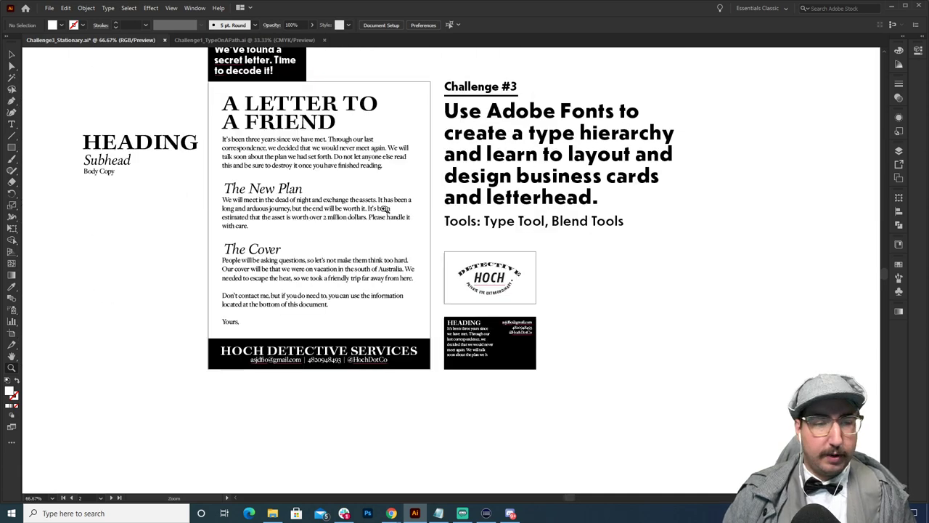
mouse_move(381, 210)
mouse_down()
mouse_move(442, 232)
mouse_move(550, 243)
mouse_up()
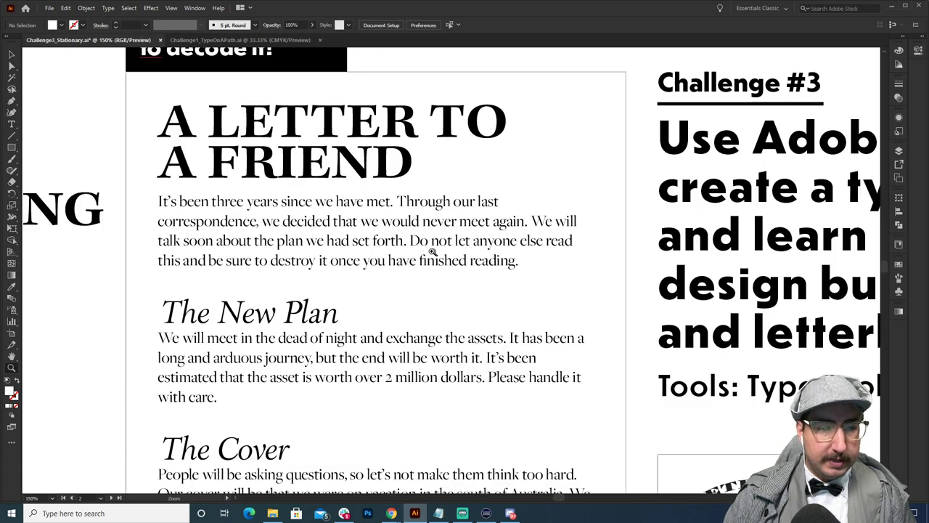
key(v)
click(415, 132)
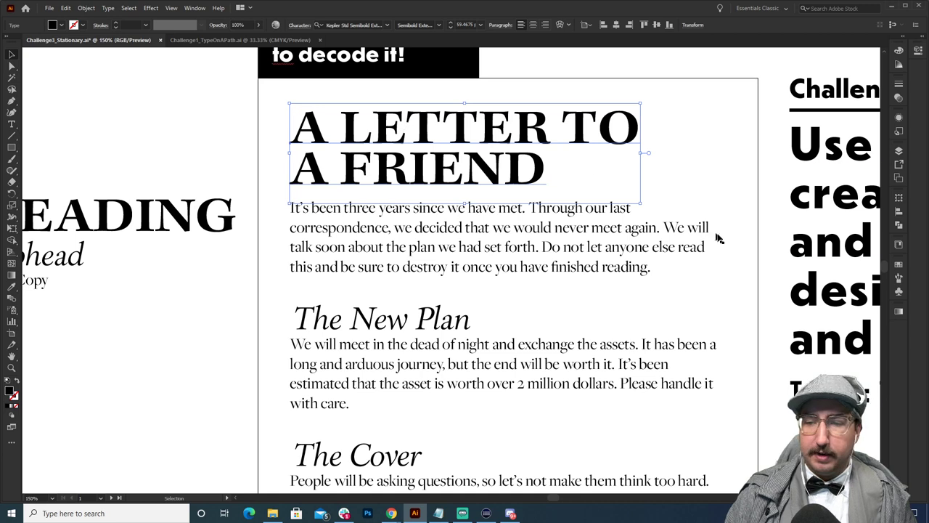
key(ctrl+t)
click(581, 120)
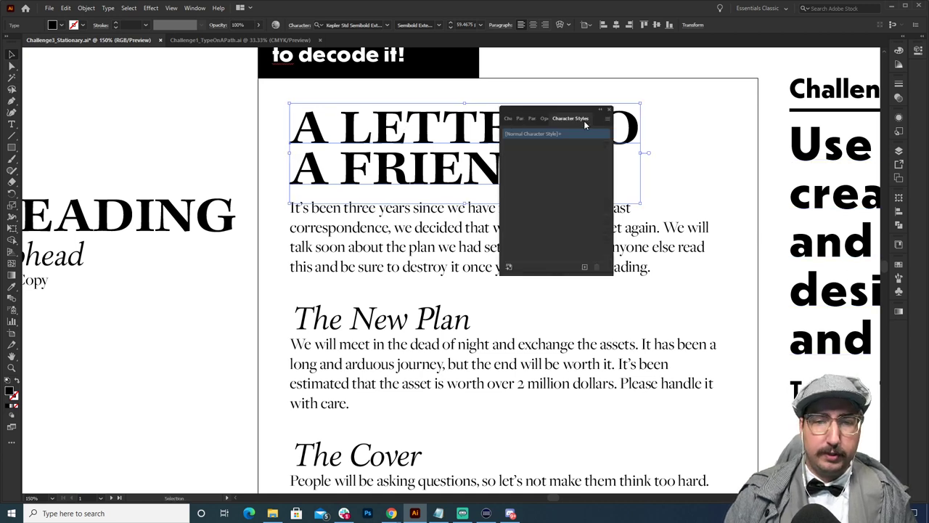
drag(577, 109, 177, 109)
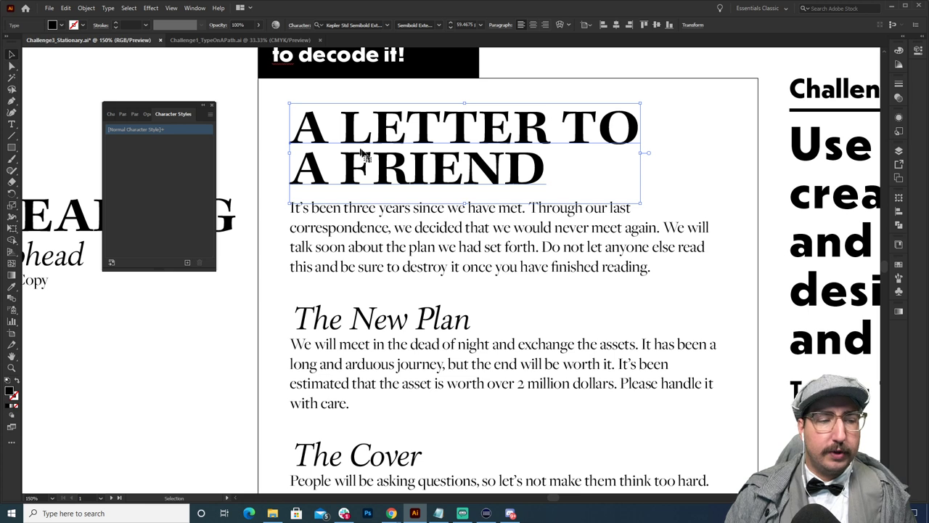
click(187, 263)
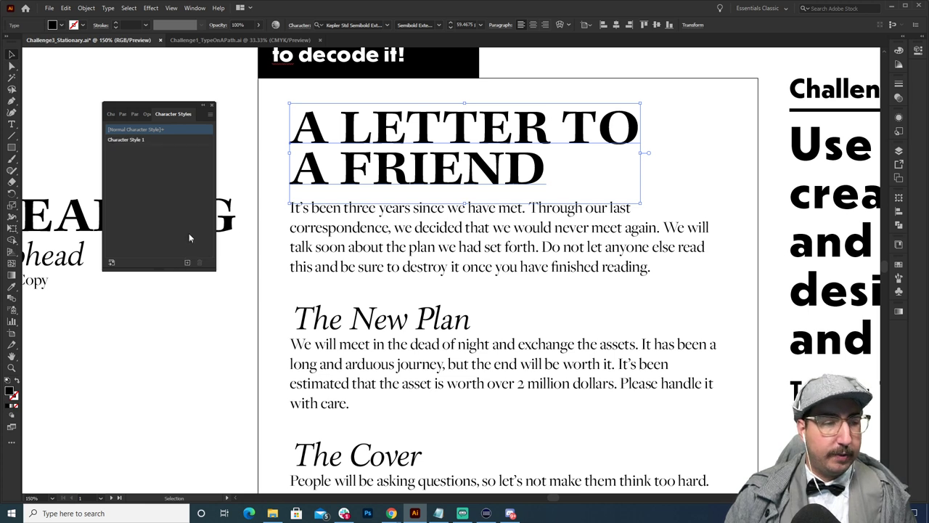
double_click(139, 143)
text(HEad)
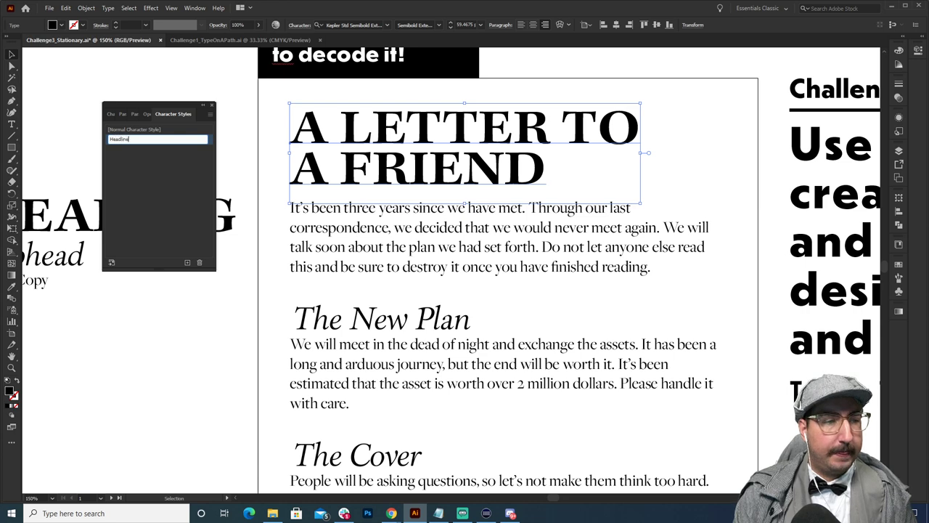
key(Return)
Step: Create a Body Copy character style from the letter's first body paragraph
click(376, 229)
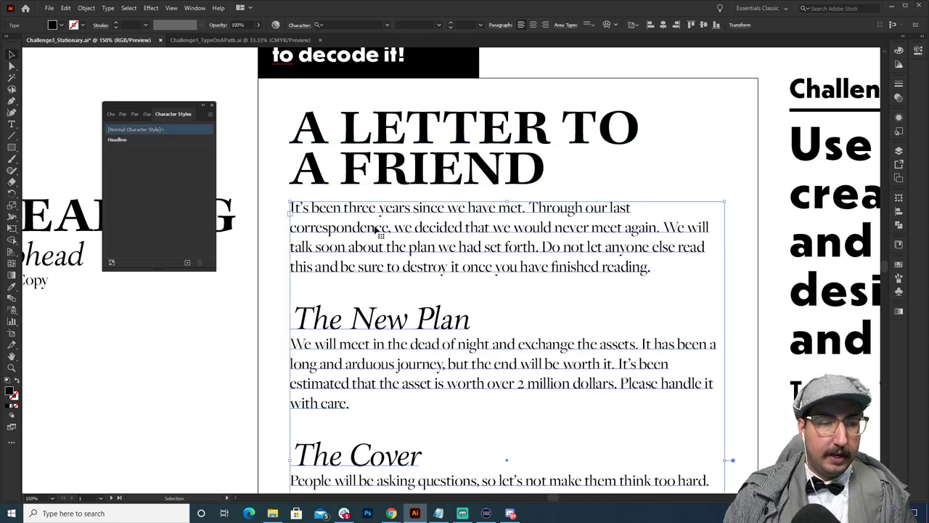
triple_click(377, 229)
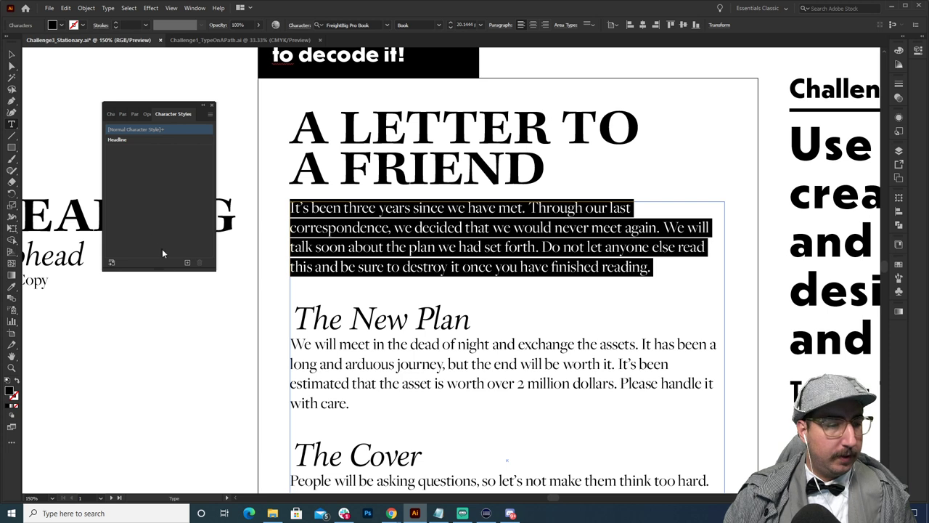
click(187, 263)
double_click(138, 148)
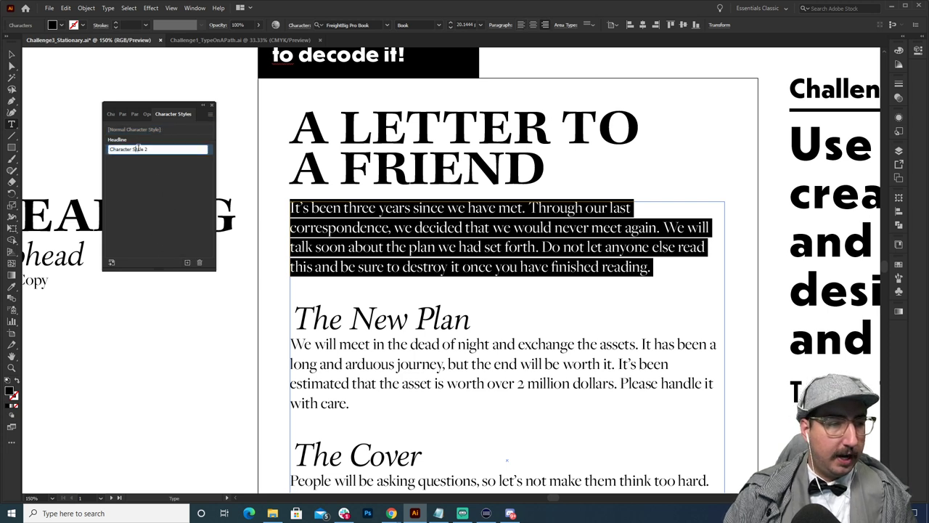
text(Body Copy)
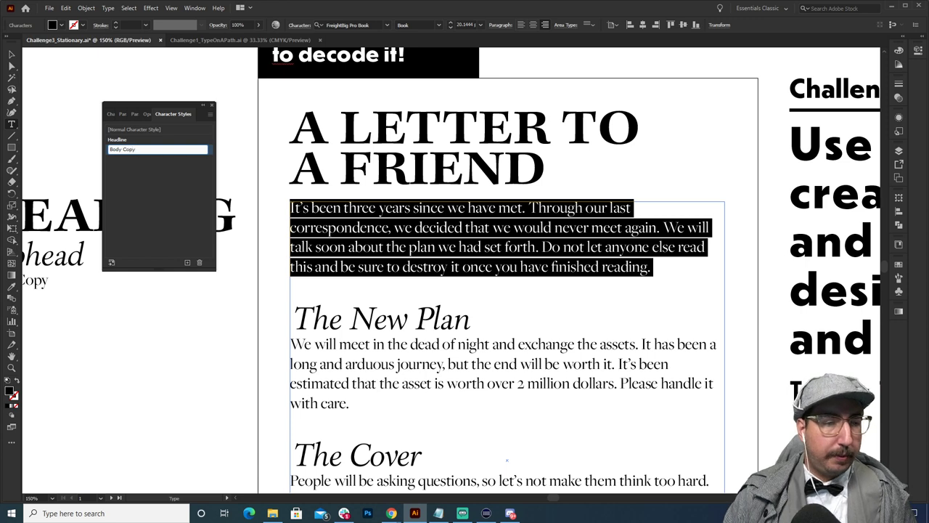
click(141, 73)
Step: Zoom out to the Challenge #3 text and select the 'Use Adobe Fonts' description
key(z)
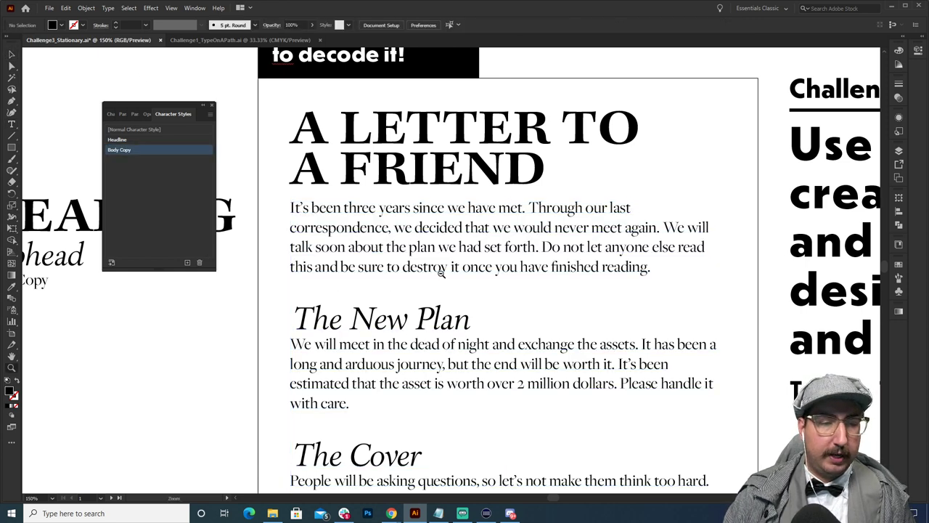
alt+click(441, 272)
mouse_move(785, 230)
mouse_down()
mouse_move(565, 215)
mouse_move(277, 215)
mouse_up()
click(334, 167)
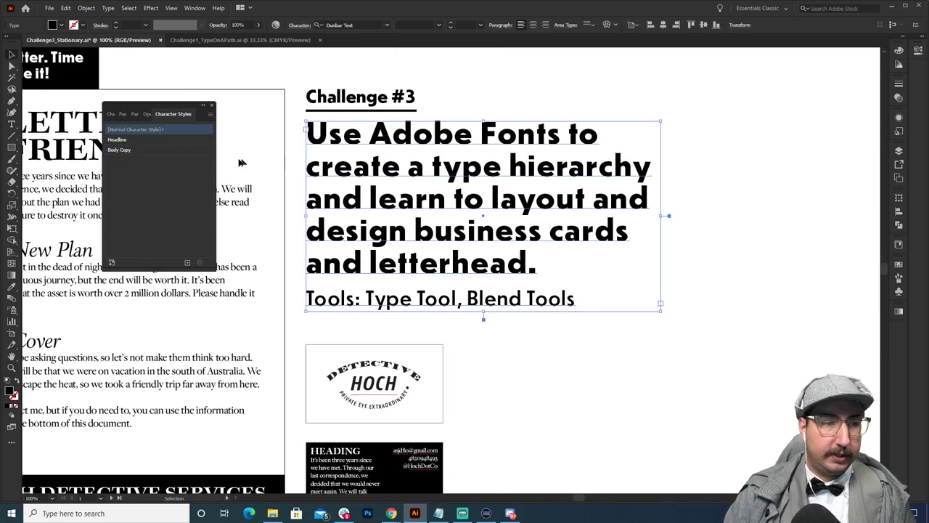
Step: Apply Body Copy to the 'Use Adobe Fonts' description, then zoom out to the whole layout
click(144, 150)
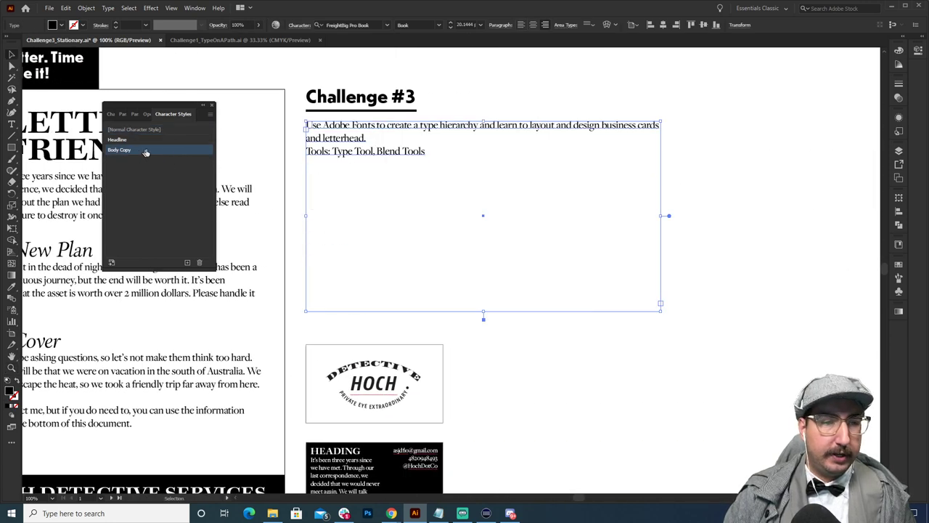
click(539, 116)
key(z)
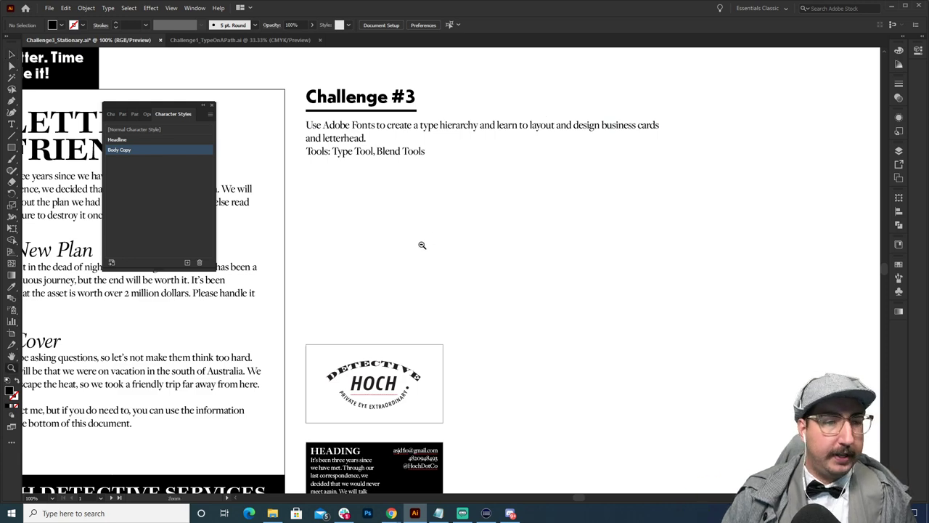
alt+click(422, 245)
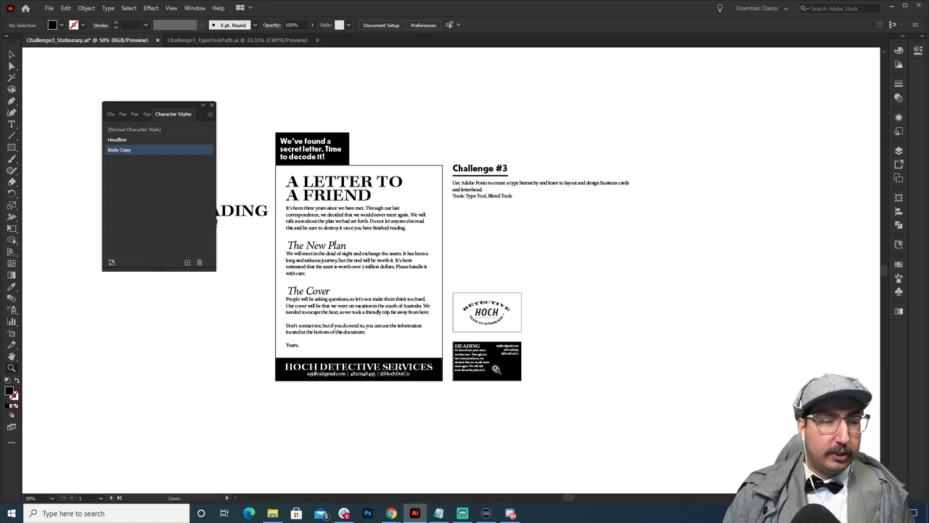
Step: Zoom to 66.67%, centre the letter and cards, and close the Character Styles panel
click(446, 266)
drag(446, 266, 554, 261)
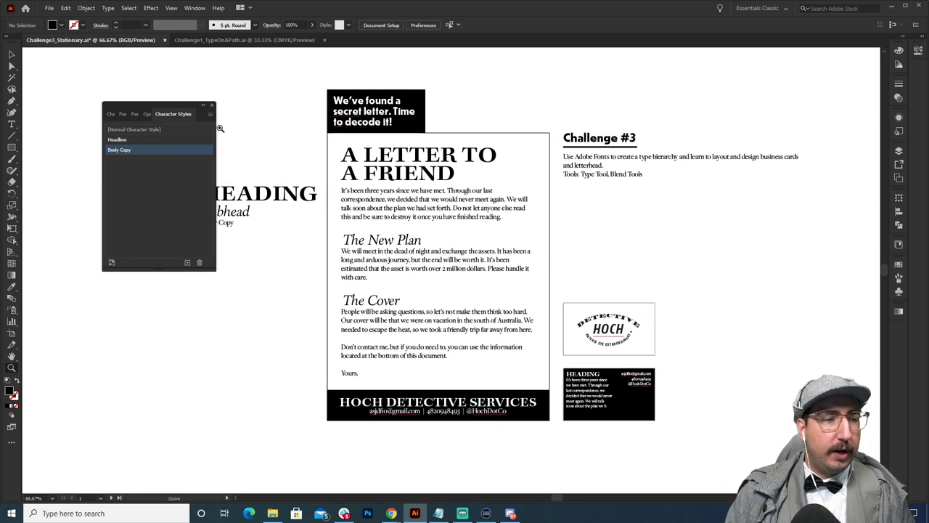
click(211, 106)
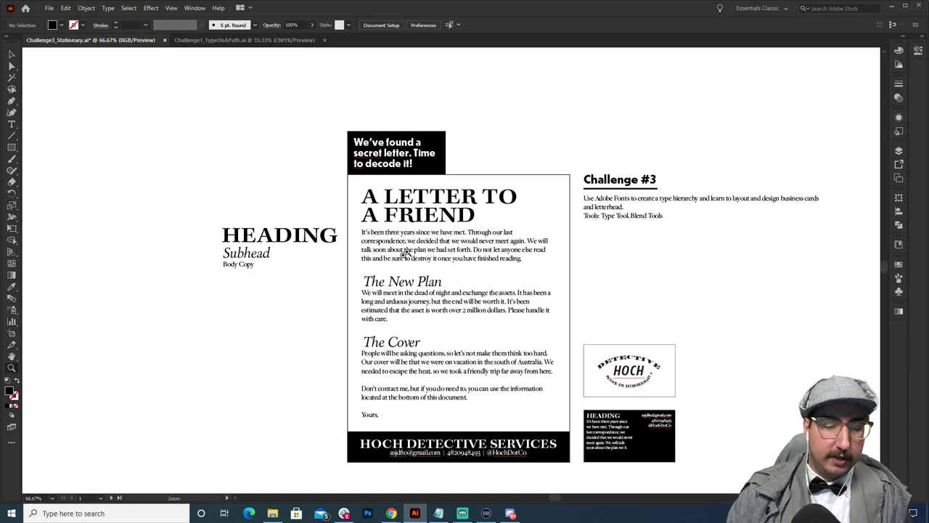
mouse_move(392, 513)
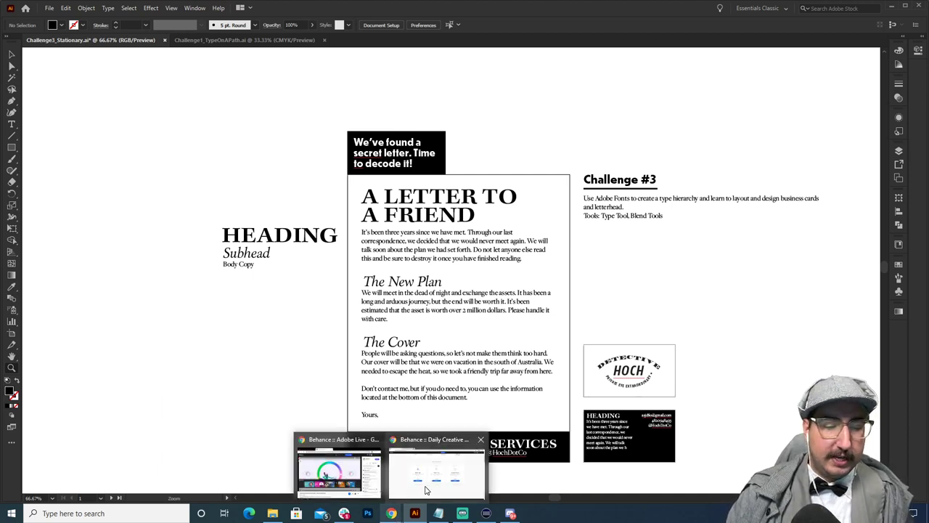
Step: Switch to Behance's Daily Creative Challenge tab and scroll through the Window Sign, Shadow Type and Stationery challenges
click(437, 470)
scroll(747, 228, up, 1)
scroll(762, 230, up, 2)
scroll(762, 230, up, 1)
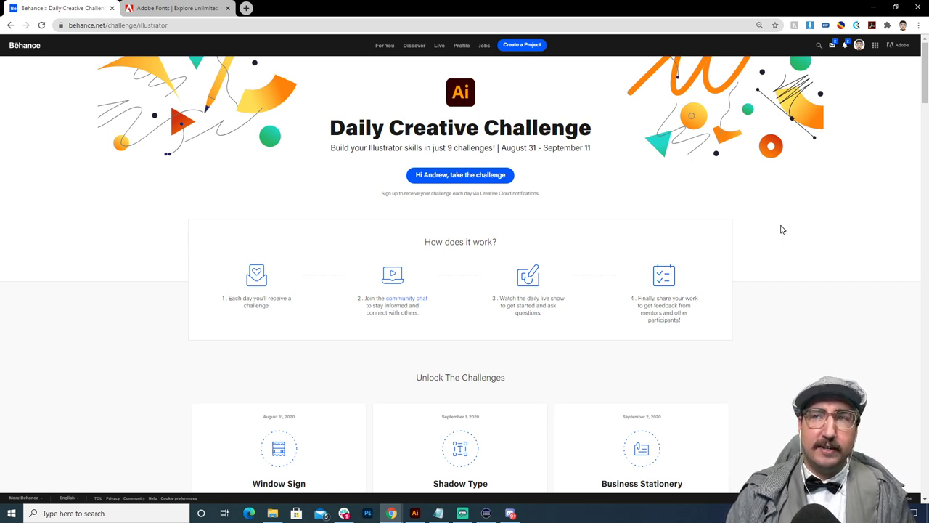
scroll(782, 230, down, 3)
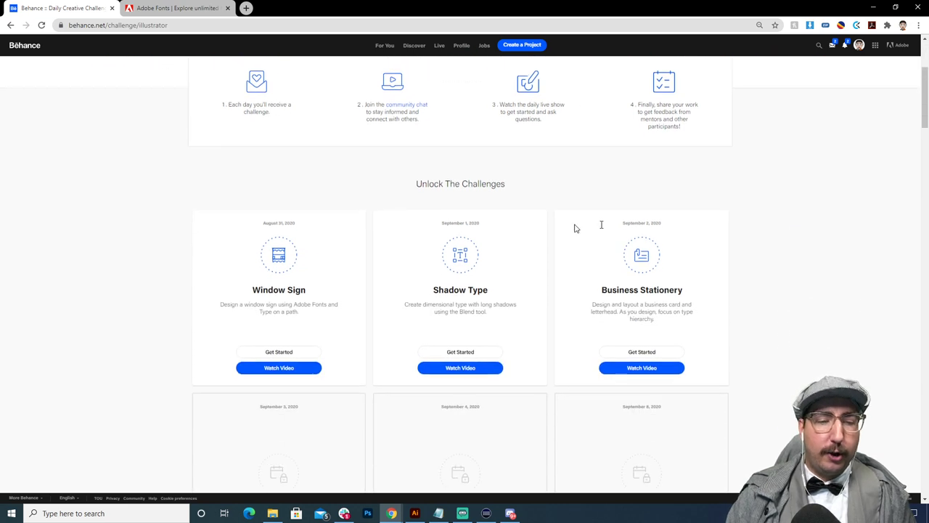
scroll(458, 283, down, 2)
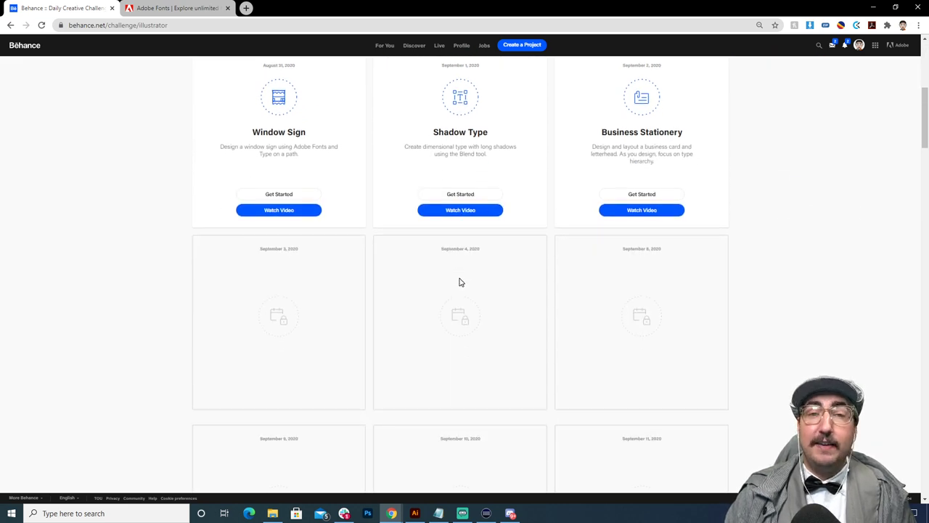
scroll(457, 280, down, 5)
scroll(459, 274, down, 1)
scroll(459, 274, down, 2)
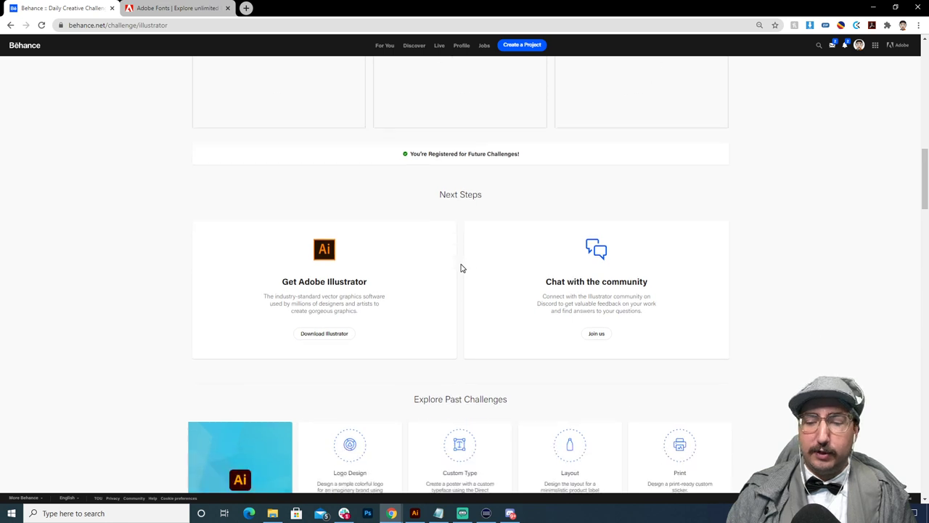
scroll(467, 260, down, 3)
scroll(467, 259, down, 1)
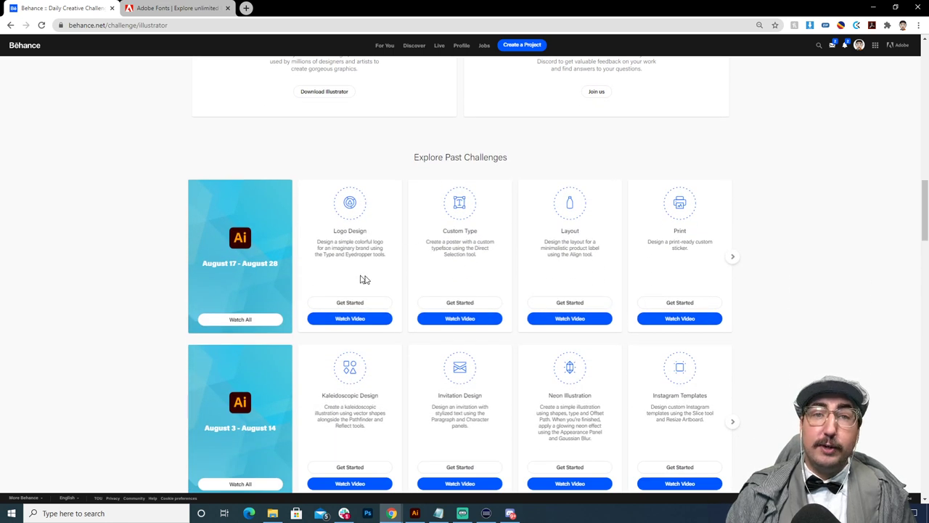
scroll(415, 254, up, 2)
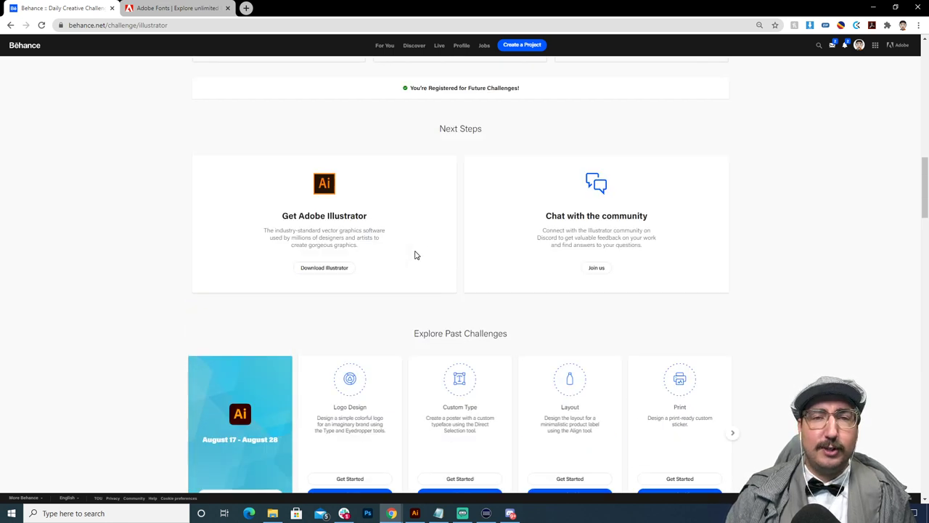
scroll(416, 255, up, 3)
scroll(416, 254, up, 3)
scroll(415, 254, up, 3)
scroll(415, 254, up, 2)
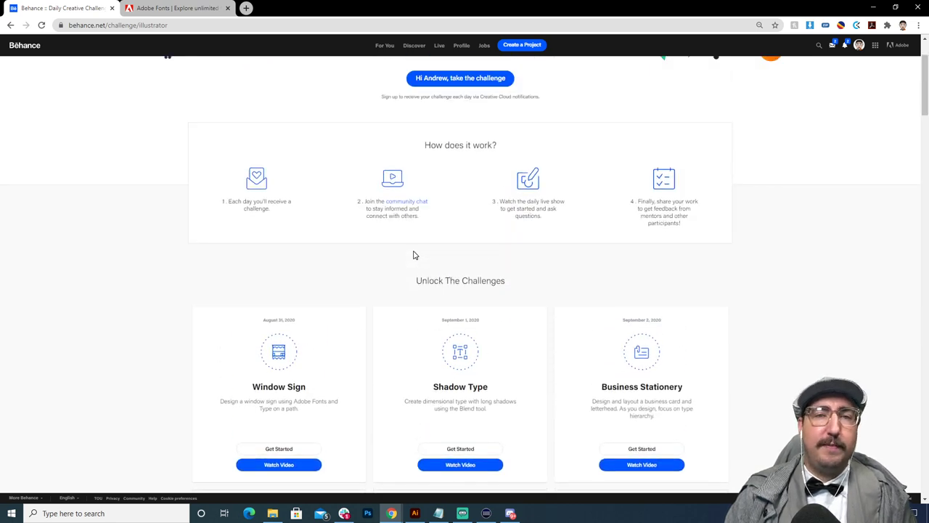
scroll(414, 254, up, 1)
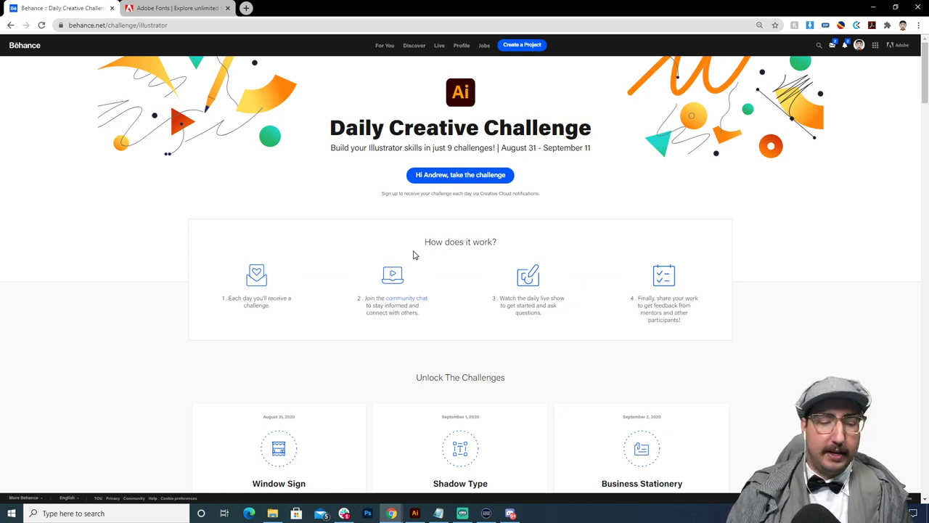
Step: Switch to Discord on the Adobe Illustrator server's #challenge channel
click(511, 514)
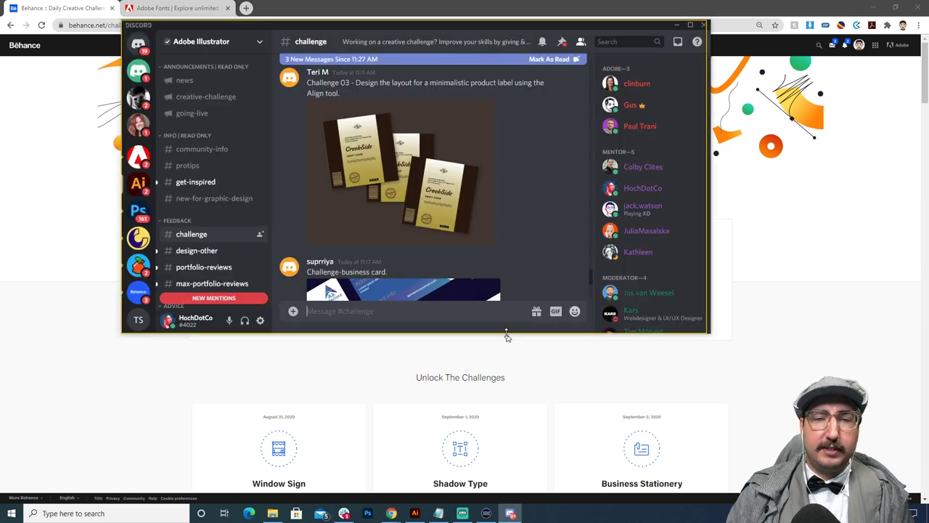